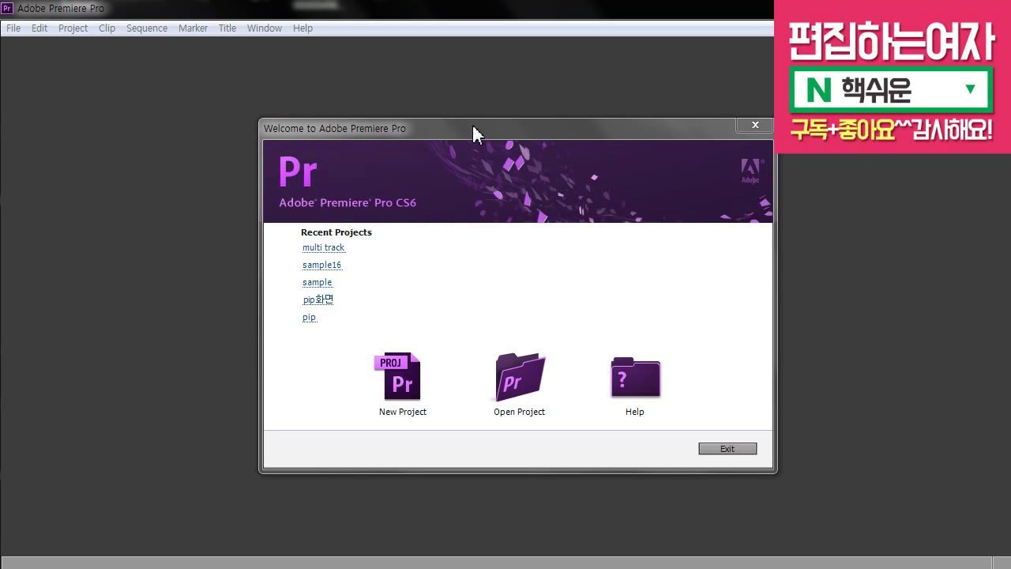
- Create a new project named "sample indi" on drive D: with the default display and capture formats
left_click_drag(474, 124, 465, 131)
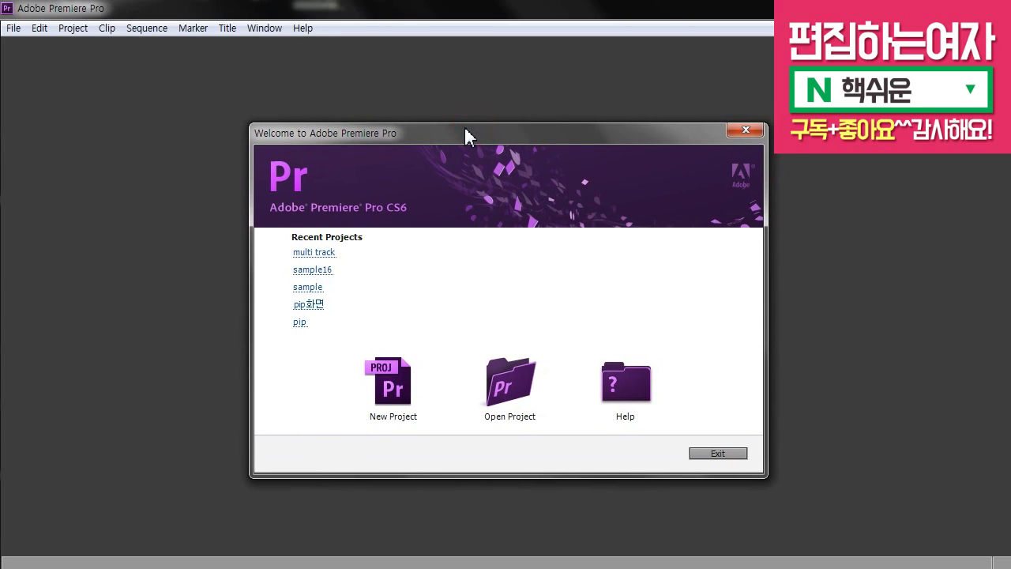
left_click_drag(465, 128, 469, 128)
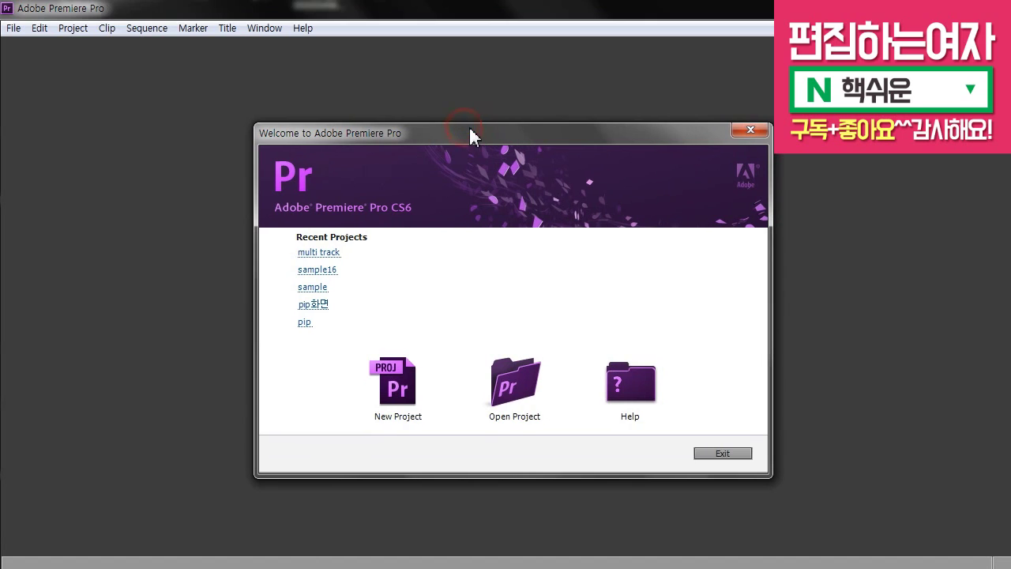
left_click(417, 380)
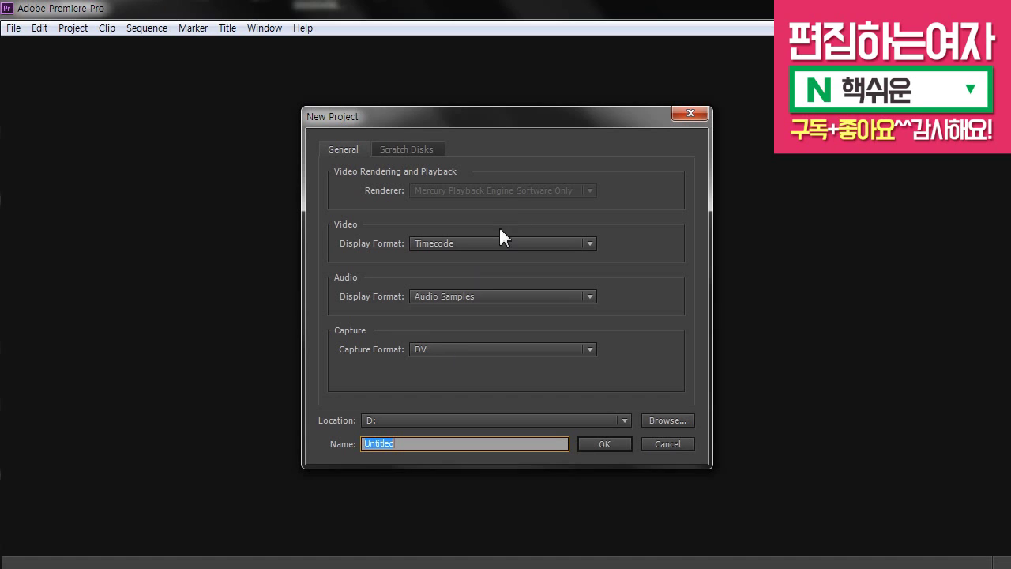
left_click_drag(491, 111, 505, 113)
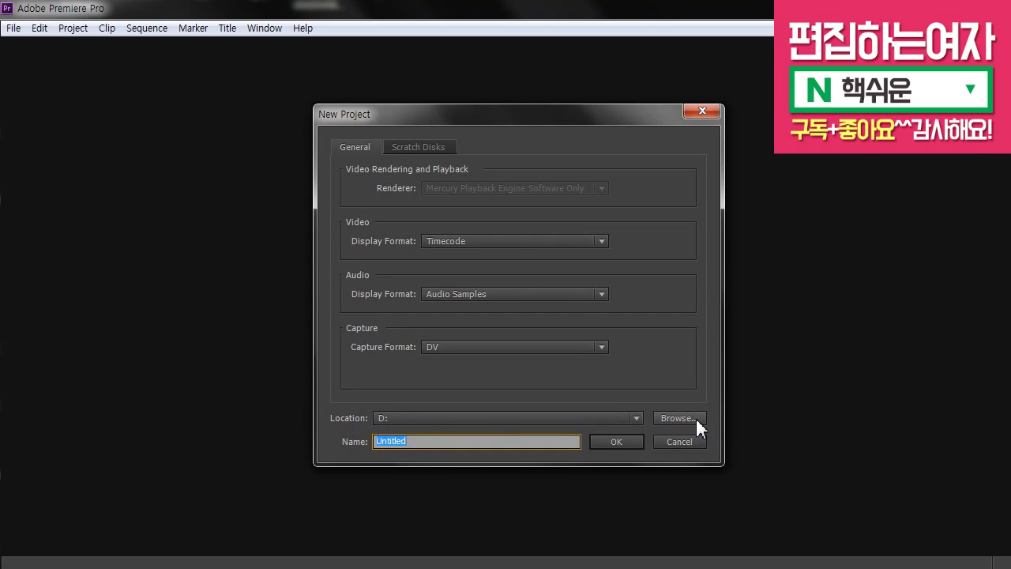
left_click(452, 456)
type("sample indi")
left_click(613, 436)
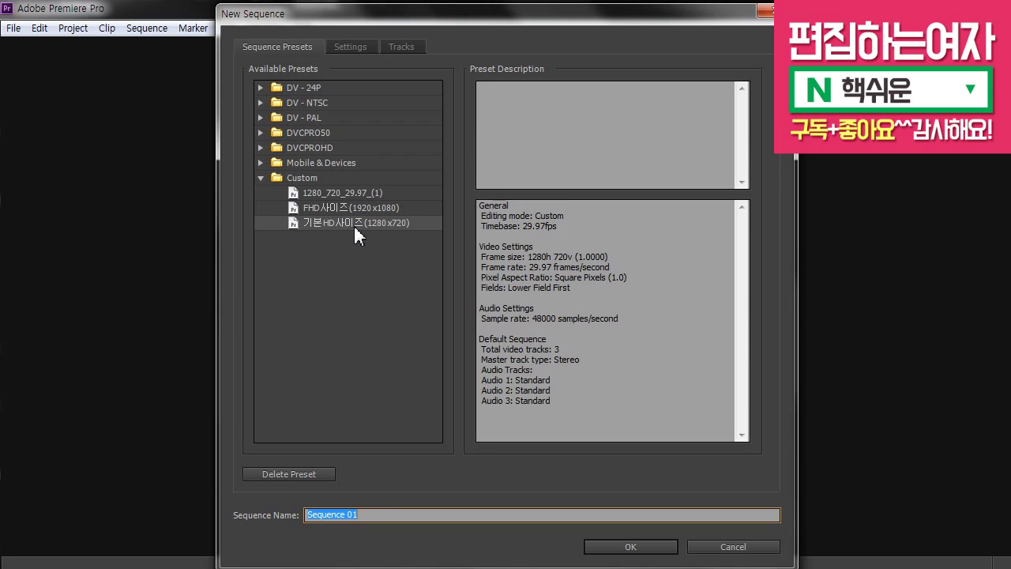
- Review the custom 기본HD사이즈(1280x720) preset's settings and create Sequence 01 from it
left_click(475, 200)
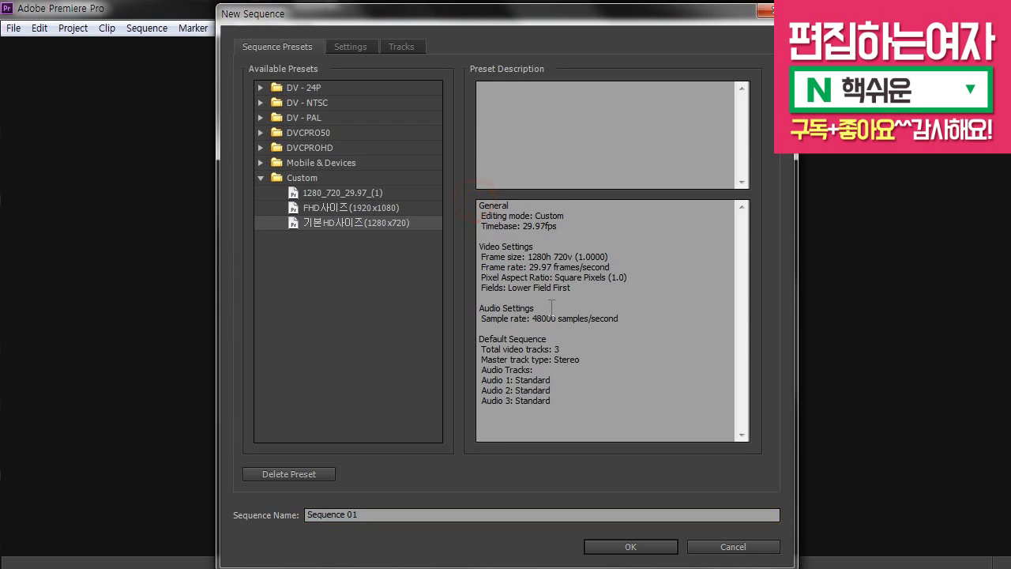
left_click_drag(600, 405, 466, 201)
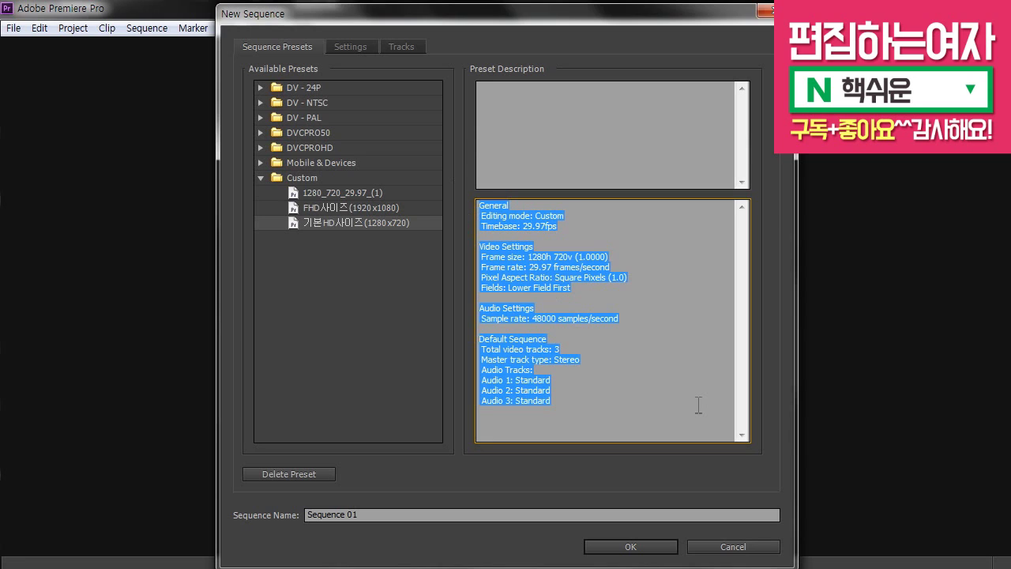
left_click(677, 400)
left_click(366, 515)
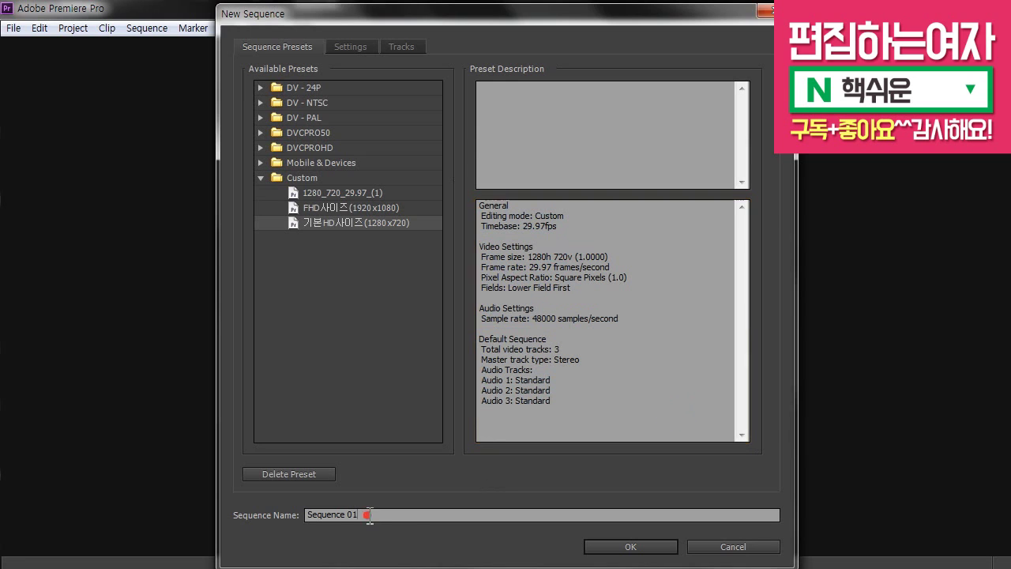
left_click(619, 547)
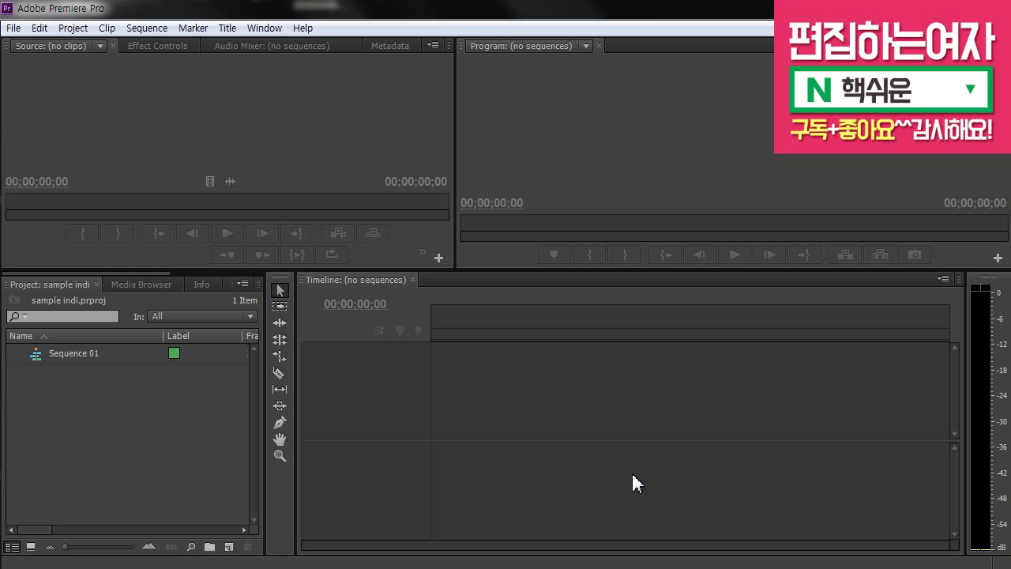
- Resize the workspace panels to narrow the Source monitor and give the Program monitor more width and height
left_click_drag(455, 251, 421, 250)
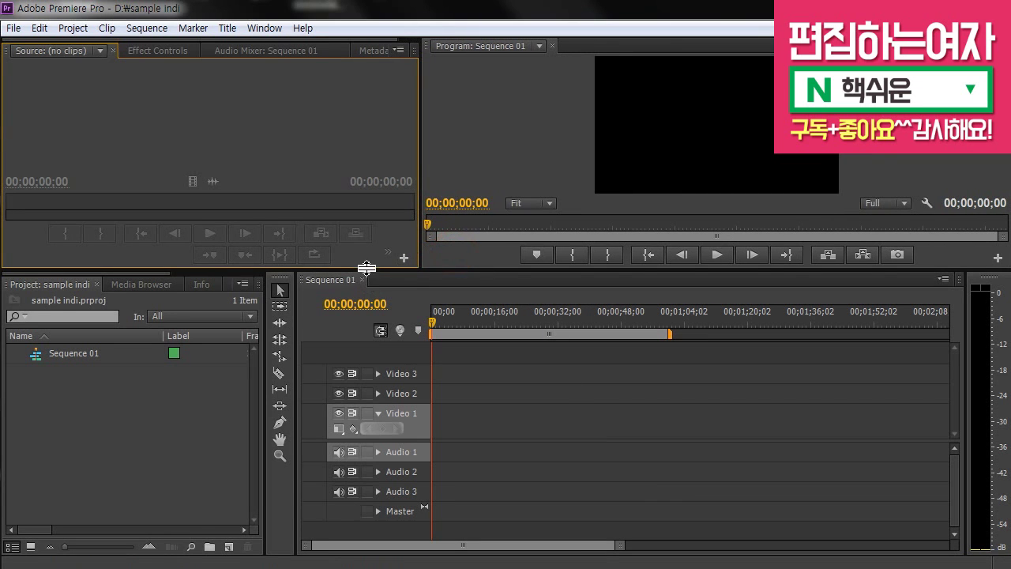
left_click_drag(369, 272, 367, 298)
left_click_drag(421, 234, 397, 233)
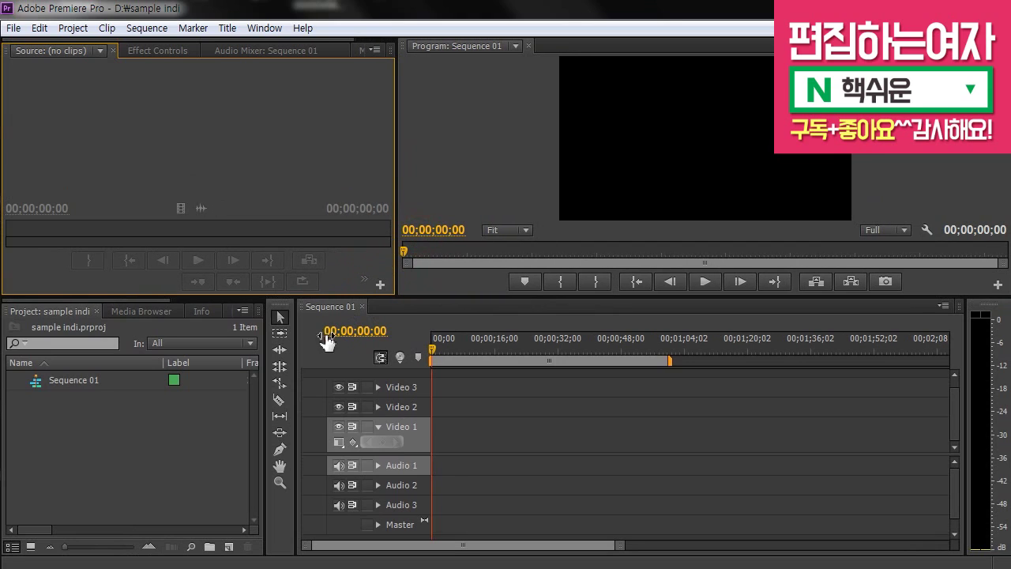
left_click_drag(294, 347, 296, 347)
- Import the sample02 video from the 프리미어 folder into the project
left_click(154, 421)
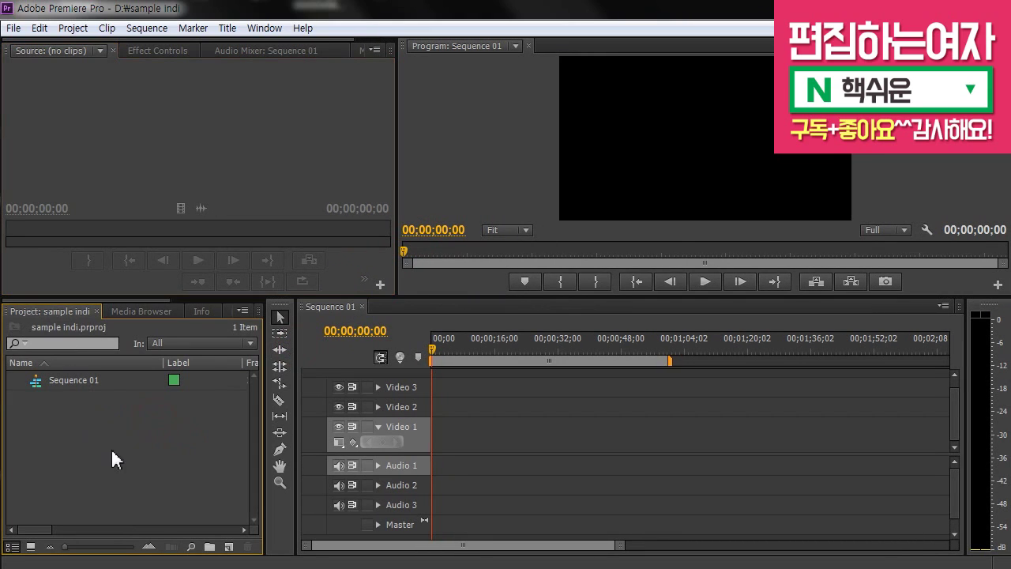
double_click(79, 418)
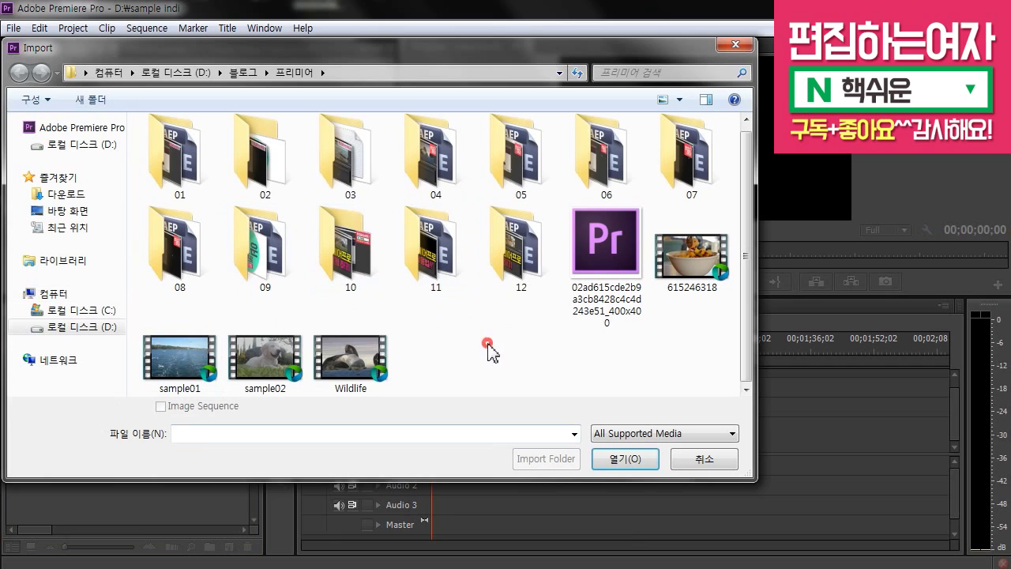
left_click(273, 369)
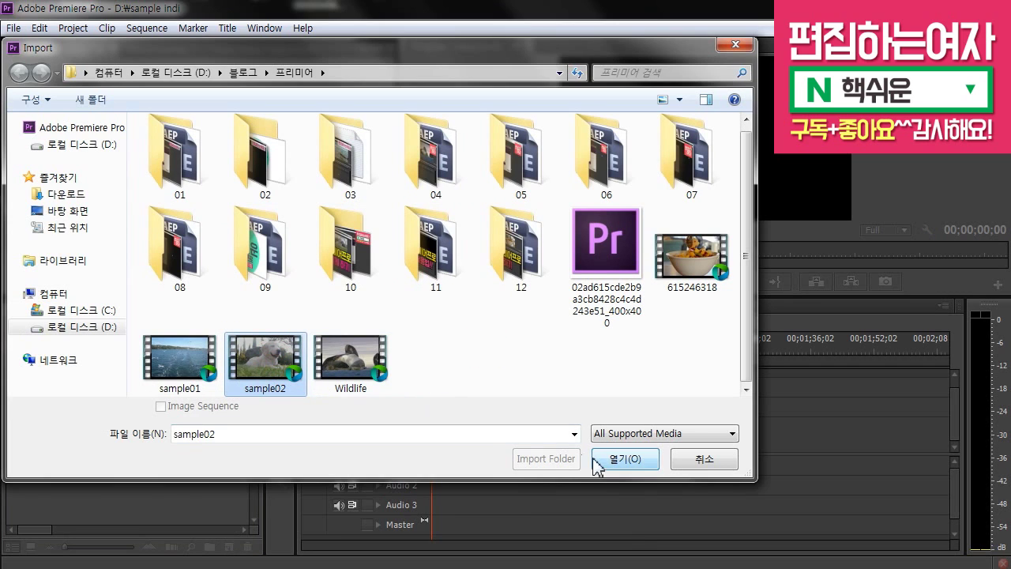
left_click(620, 460)
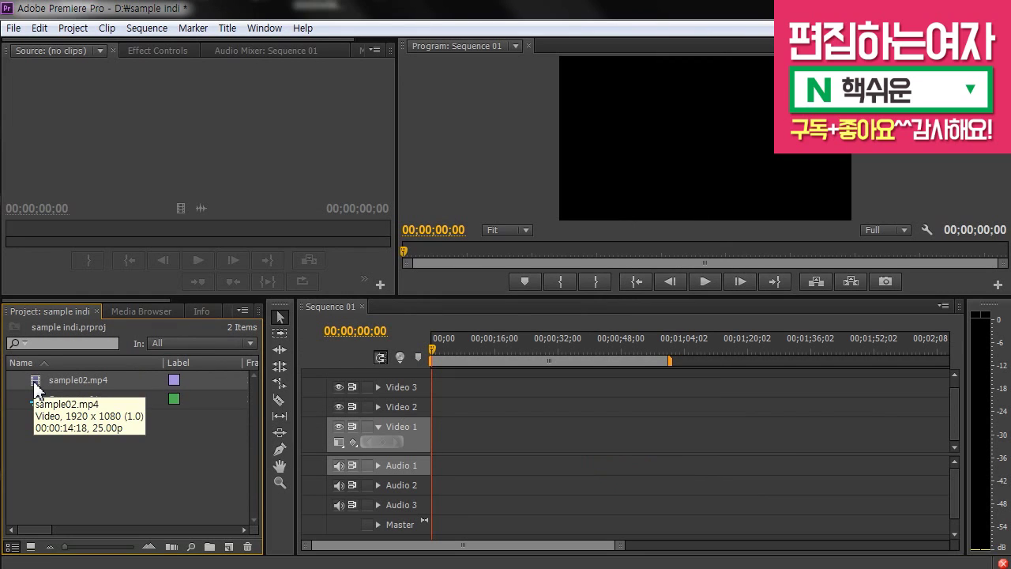
- Place sample02.mp4 at the start of Video 1, keeping the existing sequence settings, and move the playhead to about 00;00;02;24
left_click(38, 417)
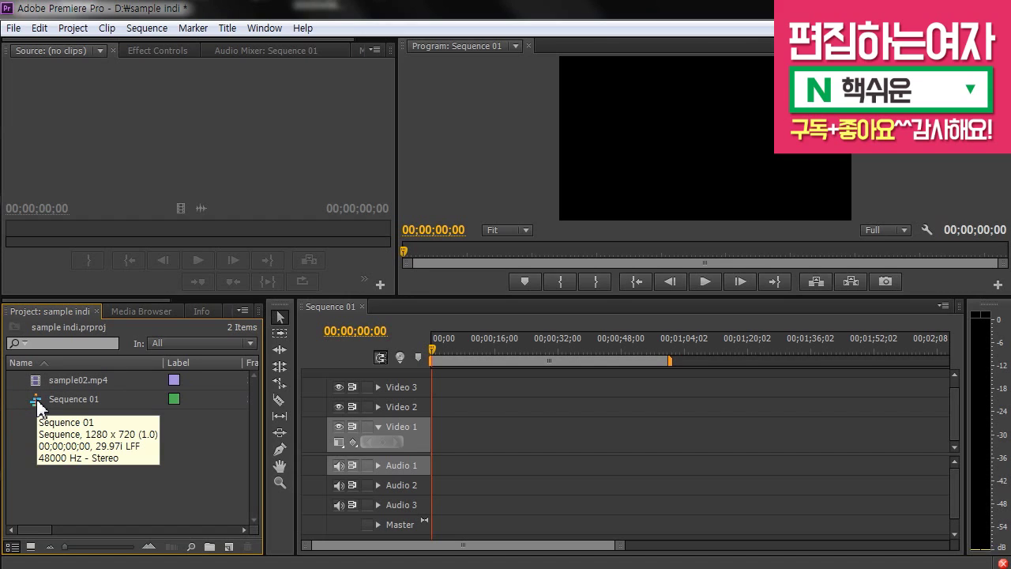
left_click(38, 384)
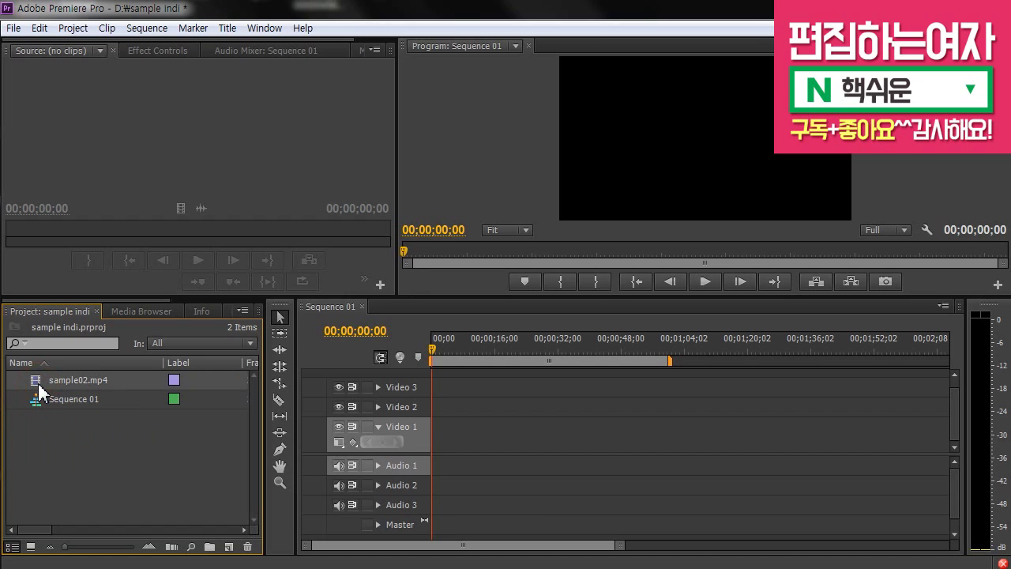
left_click_drag(38, 387, 440, 443)
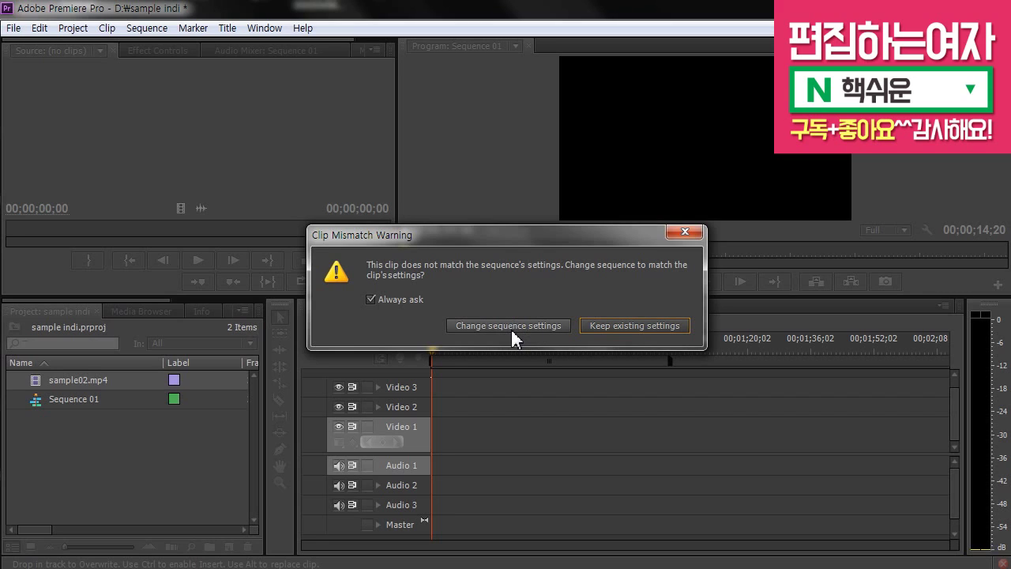
left_click(637, 324)
left_click(447, 353)
left_click_drag(447, 352, 442, 352)
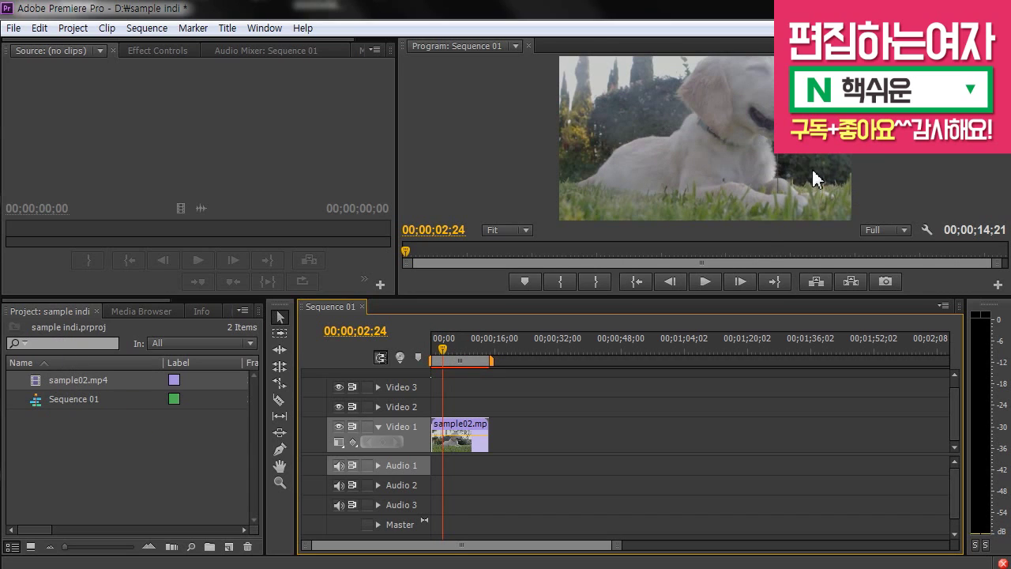
- Scale the sample02.mp4 clip on Video 1 to the sequence's frame size
left_click(472, 479)
left_click(463, 445)
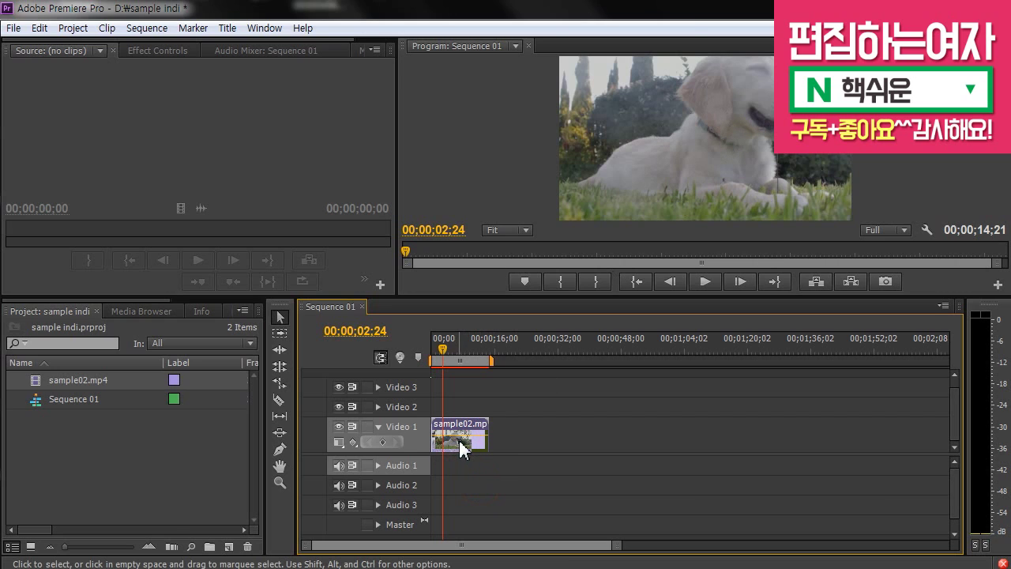
right_click(461, 443)
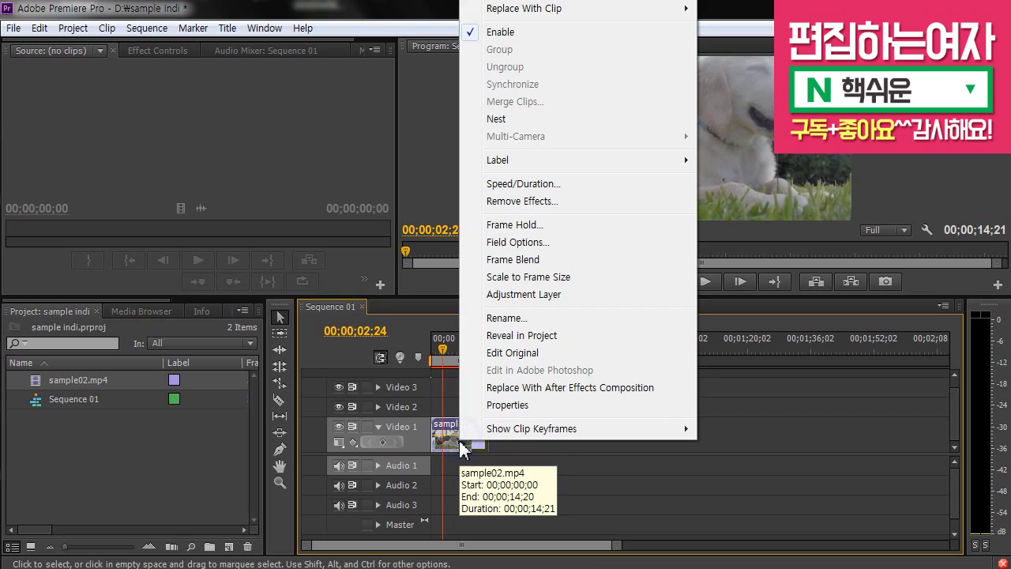
left_click(592, 278)
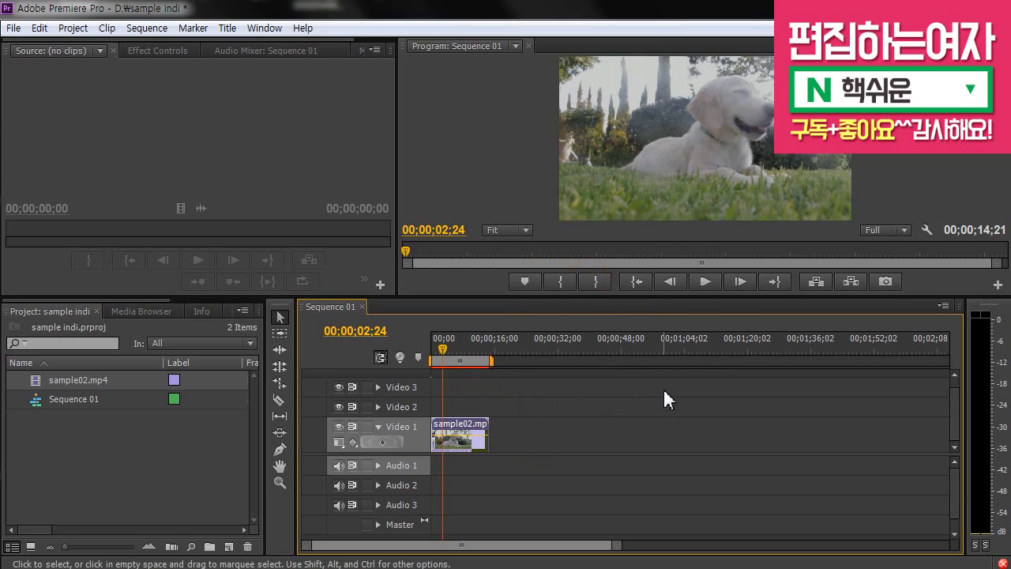
- Make the Program monitor taller and zoom in the timeline so the sample02.mp4 clip appears longer
left_click_drag(655, 295, 655, 313)
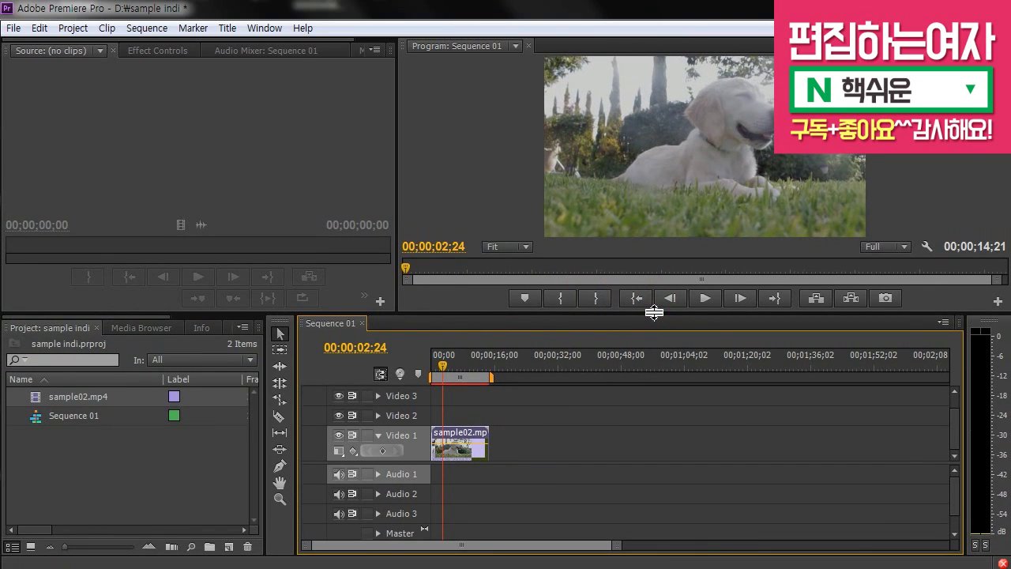
key("=")
key("=")
key("=")
key("=")
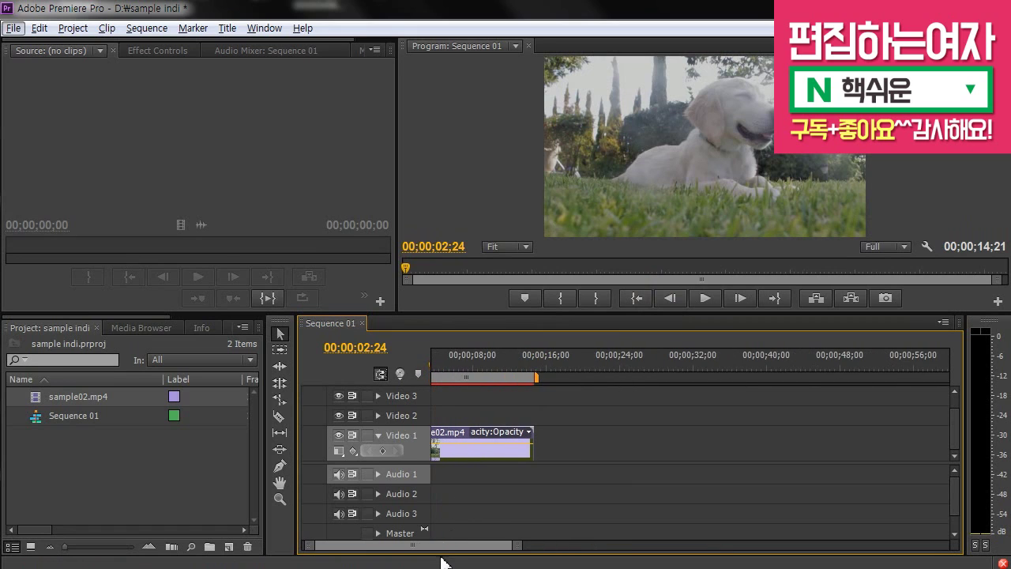
key("=")
key("=")
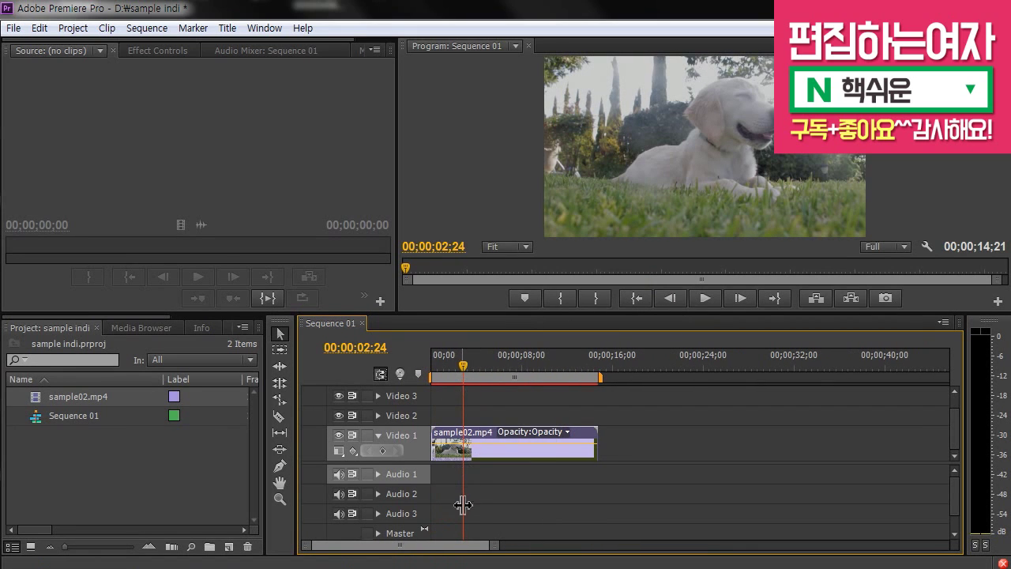
- Split the sample02.mp4 clip on Video 1 at about 00;00;04;26 and 00;00;07;18
left_click_drag(482, 365, 484, 365)
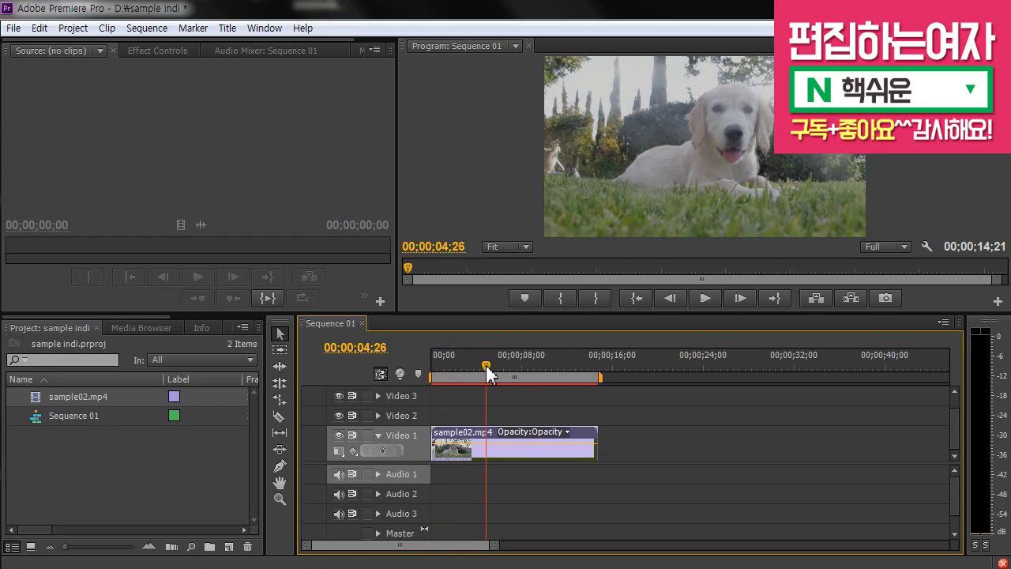
key("ctrl+k")
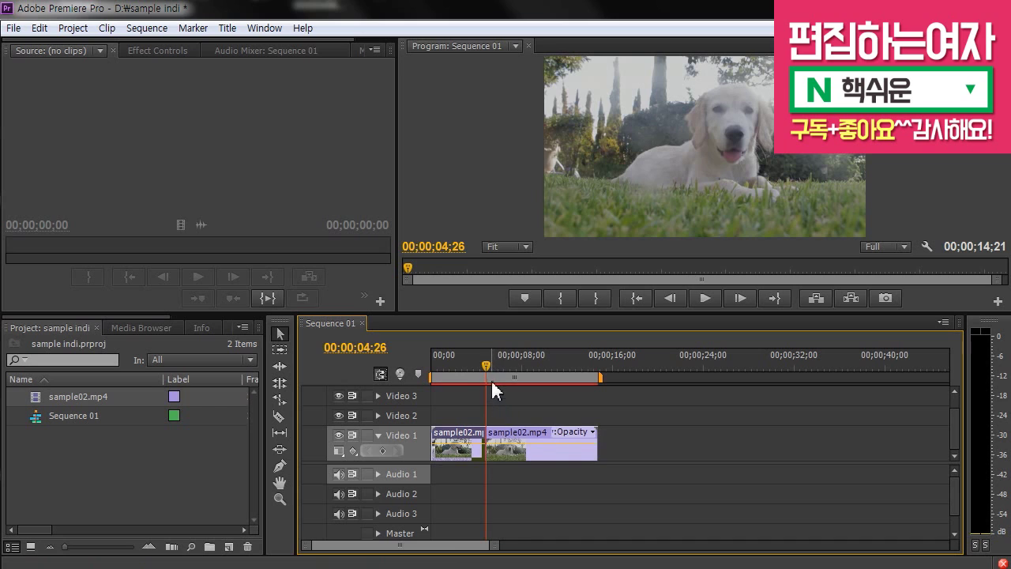
left_click(521, 373)
key("ctrl+k")
- Delete the middle segment of the split clip and move the last segment along Video 1 to start at about 17 seconds
left_click(533, 451)
left_click(499, 446)
key("Delete")
left_click_drag(542, 449, 656, 451)
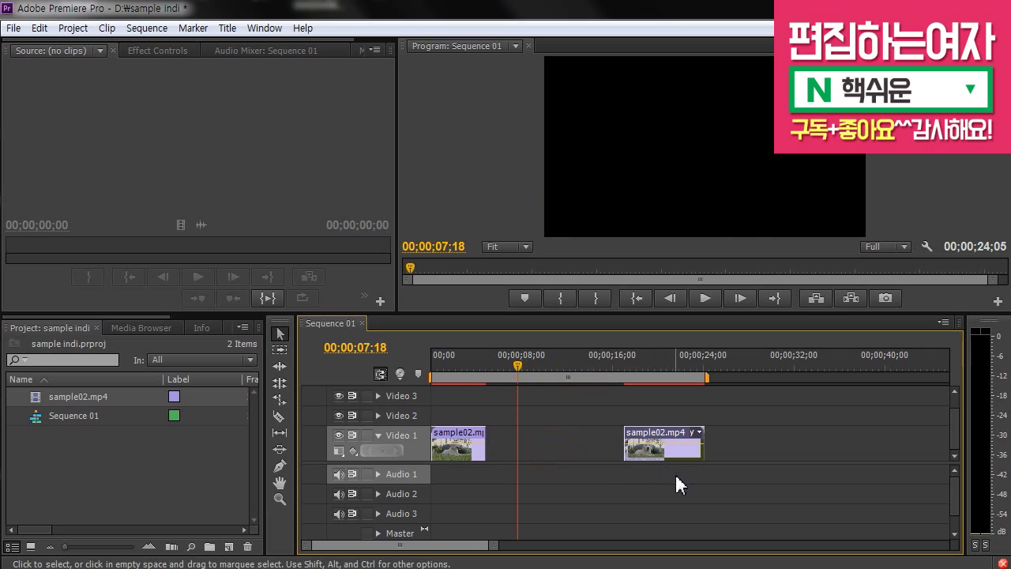
- Undo the segment move, the deletion and both cuts in the sample02.mp4 clip
key("ctrl+z")
key("ctrl+z")
key("ctrl+z")
key("ctrl+z")
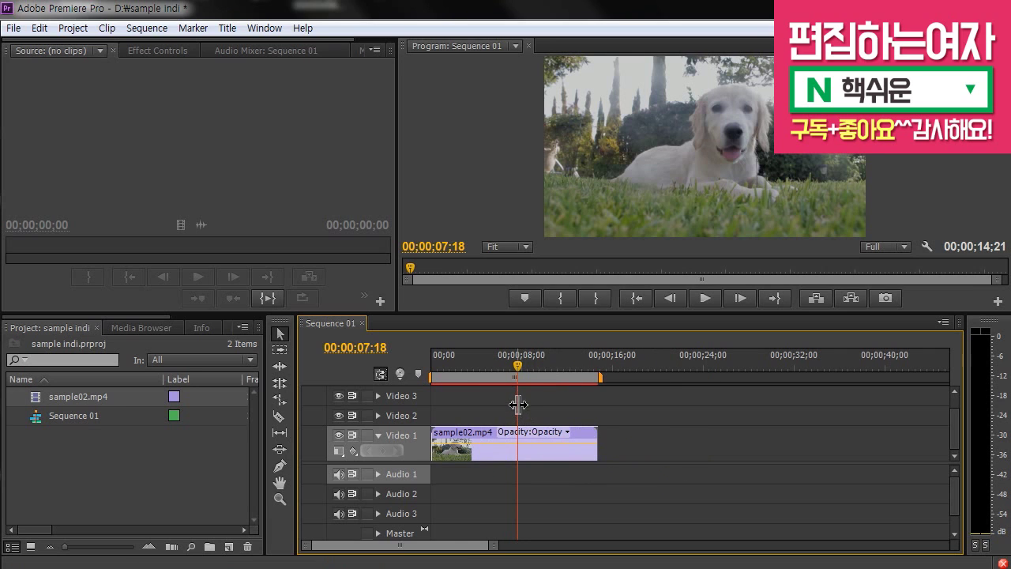
- Set the playhead position in Sequence 01 to exactly 00;00;03;00
left_click_drag(514, 369, 469, 369)
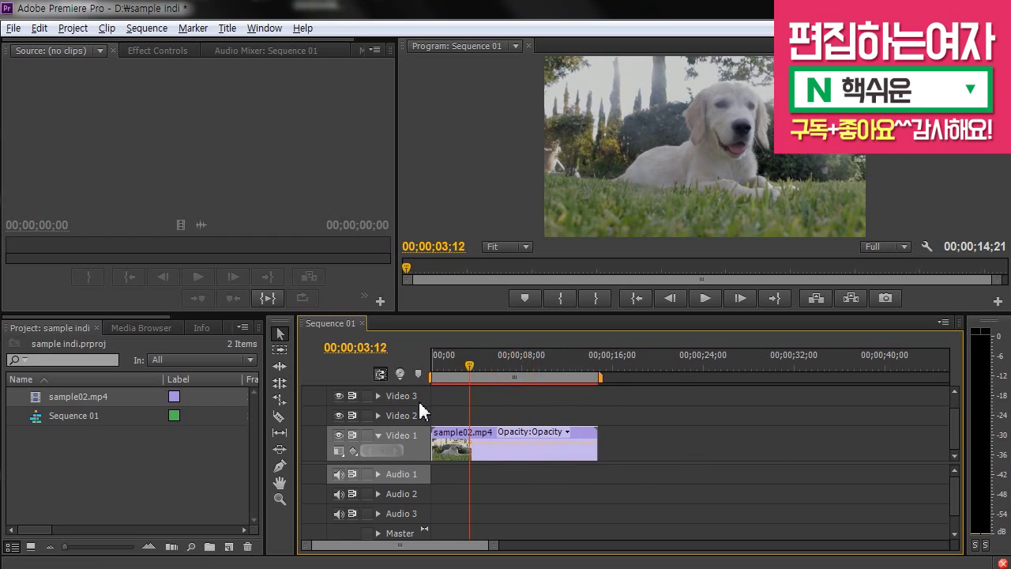
key("=")
key("=")
left_click_drag(508, 363, 479, 368)
key("minus")
key("alt")
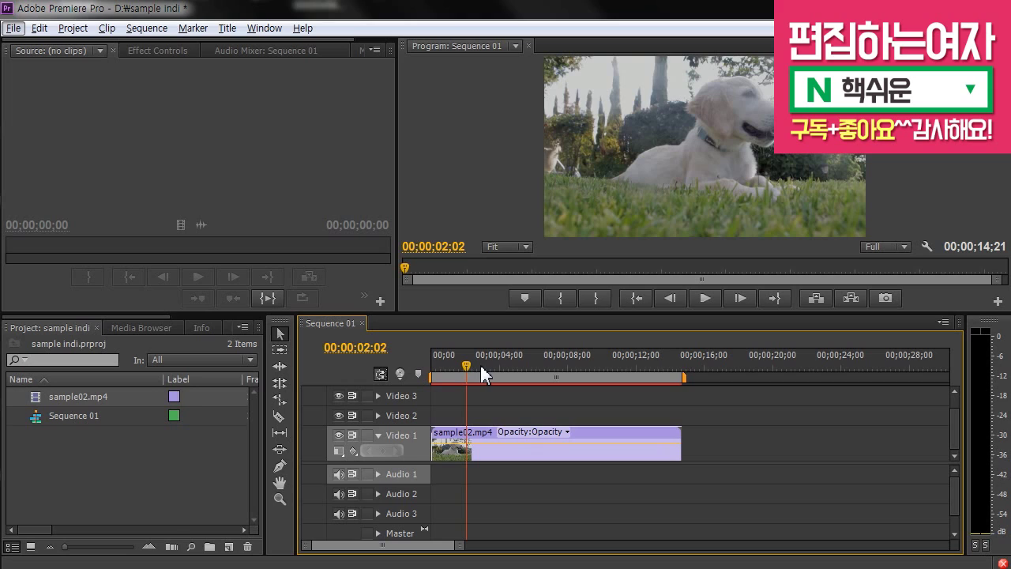
left_click(352, 370)
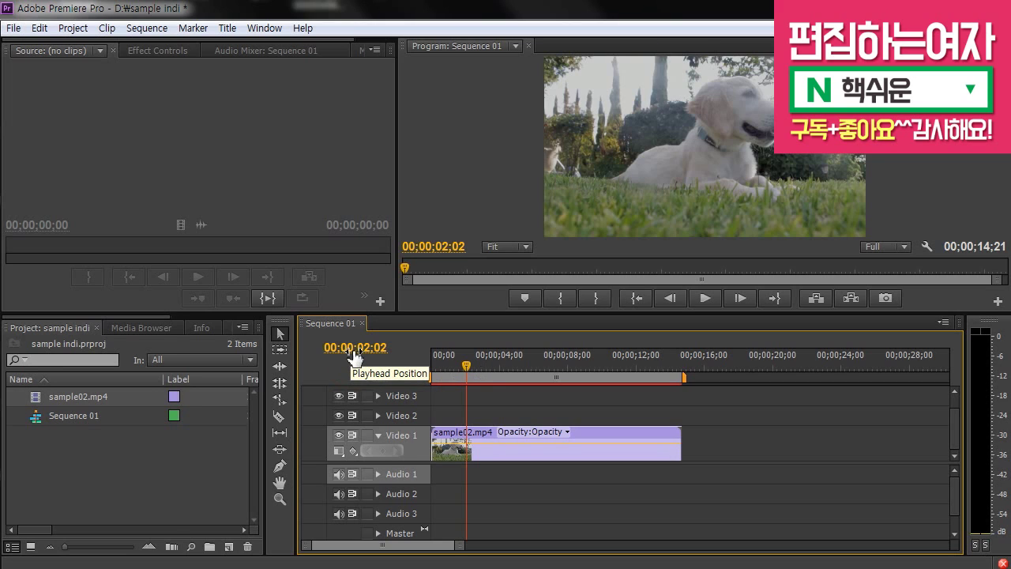
left_click(475, 368)
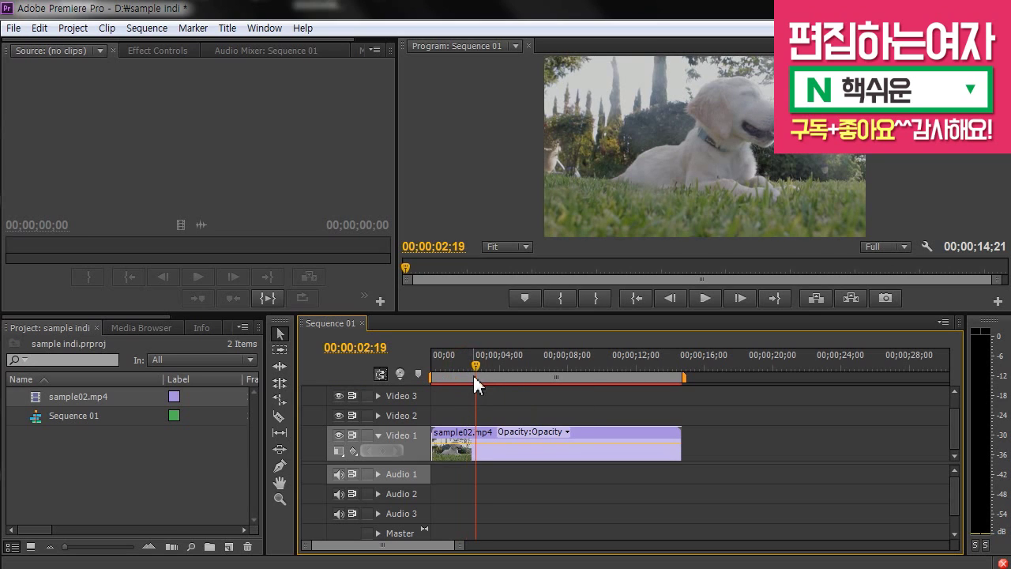
left_click(357, 354)
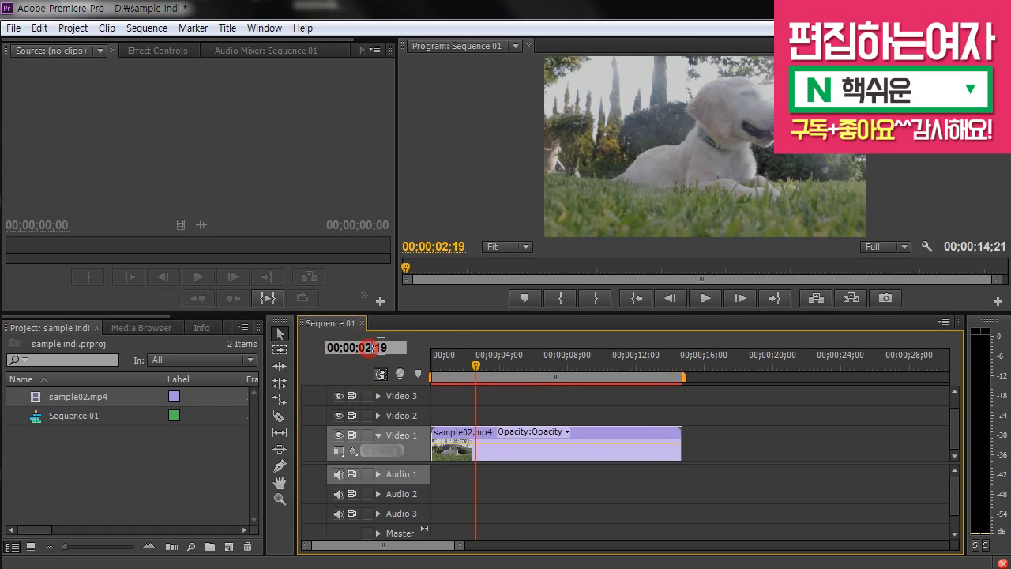
type("3;00")
key("Return")
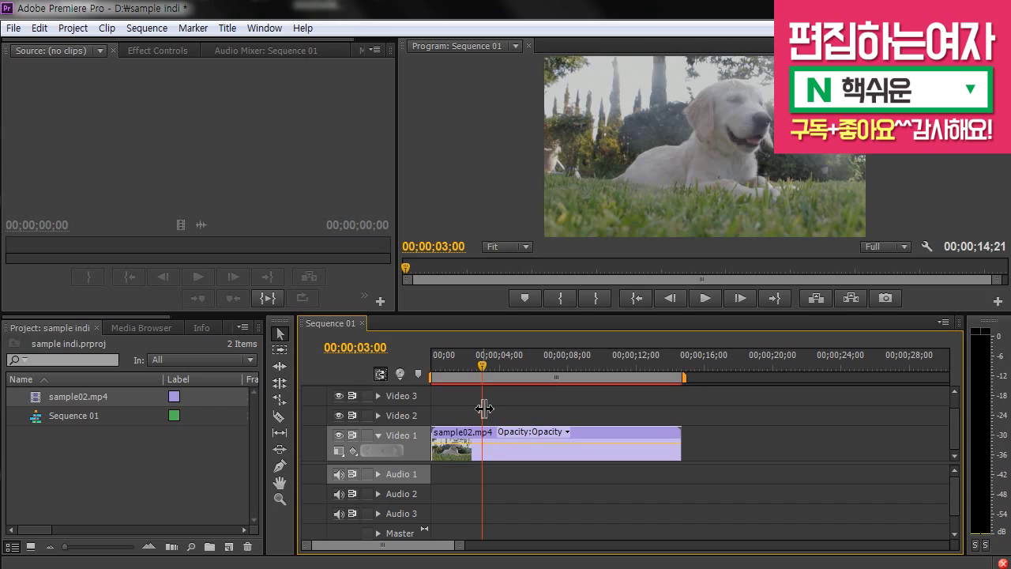
- Set the playhead position in Sequence 01 to 00;00;03;12
left_click(368, 351)
left_click(371, 350)
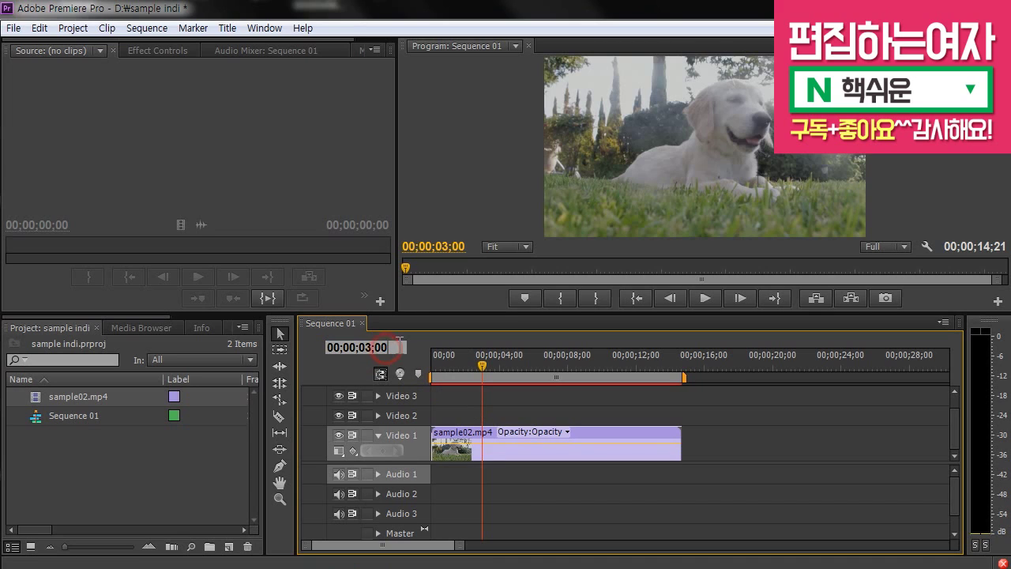
key("BackSpace")
type("12")
key("Return")
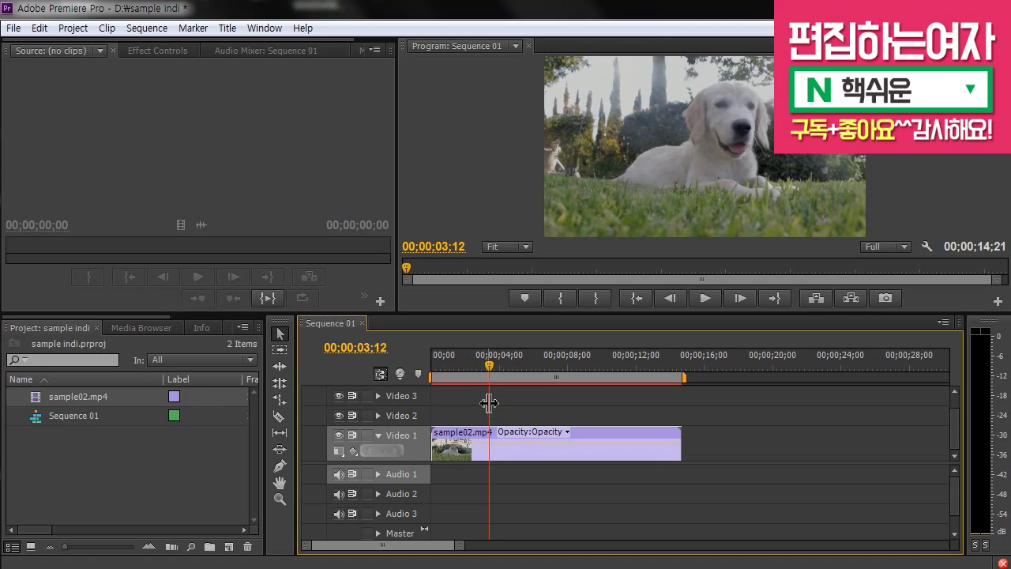
left_click(376, 349)
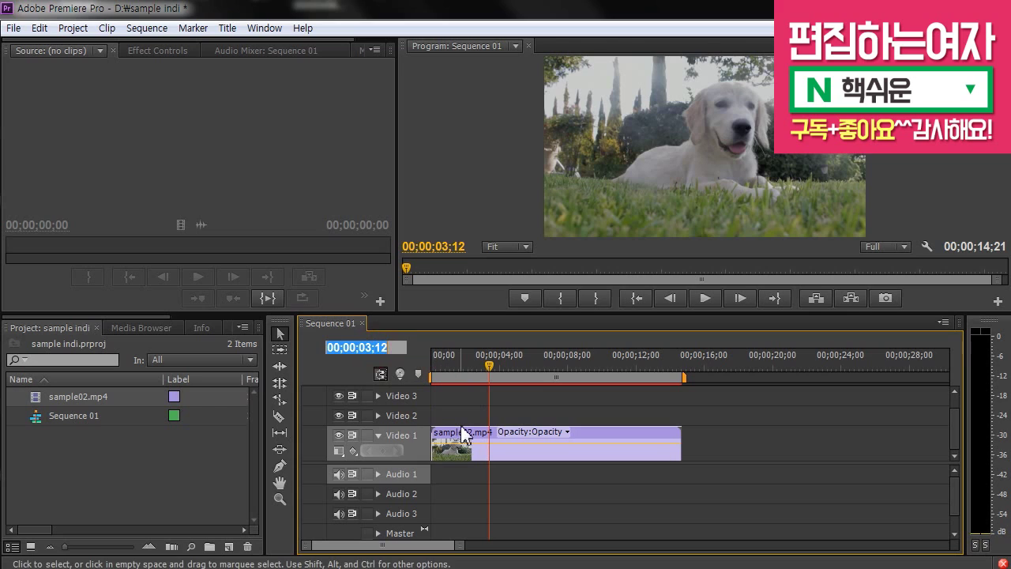
left_click(462, 414)
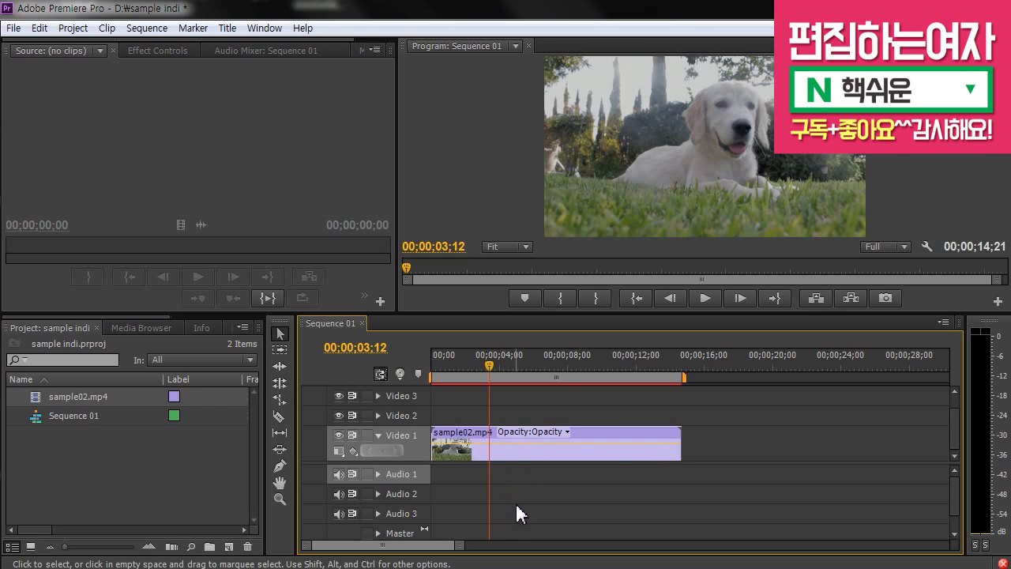
left_click(485, 450)
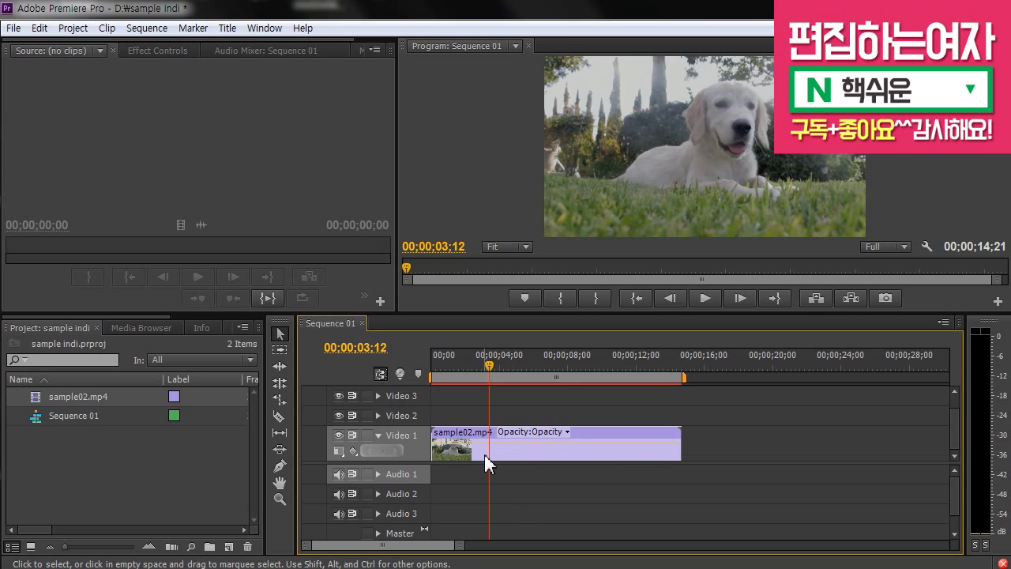
left_click(508, 512)
- Open a blank Notepad (메모장) document and write 00;00;00;00 on its first line
left_click(4, 566)
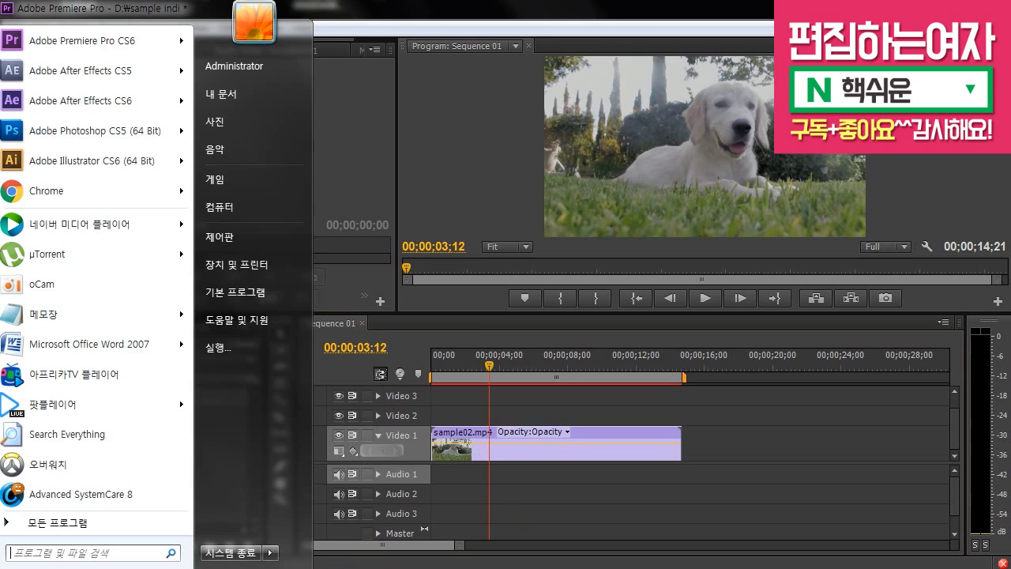
left_click(108, 315)
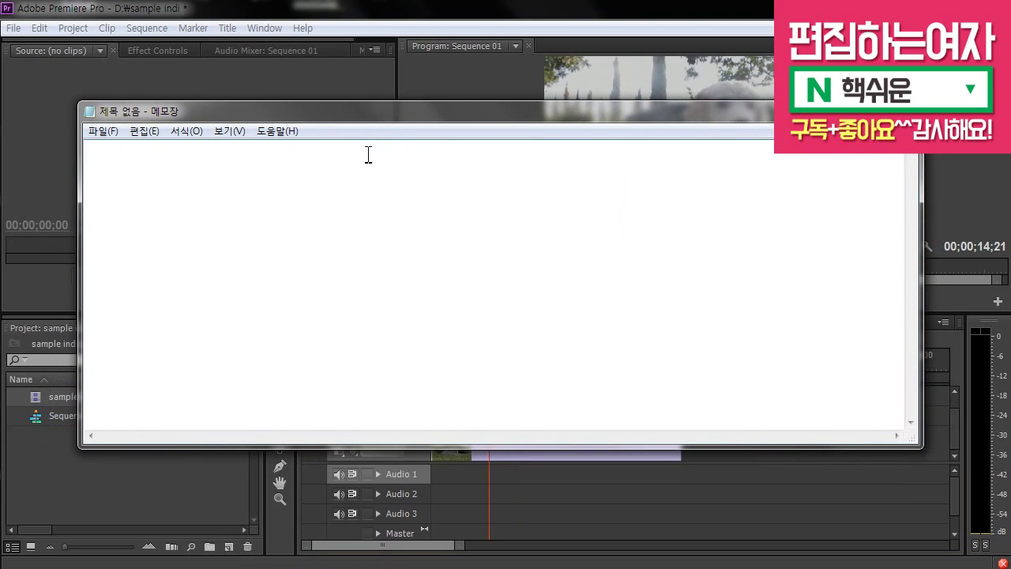
left_click(339, 176)
type("00;00;00;00")
- Set the Notepad font style to bold (굵게)
left_click(142, 132)
mouse_move(187, 131)
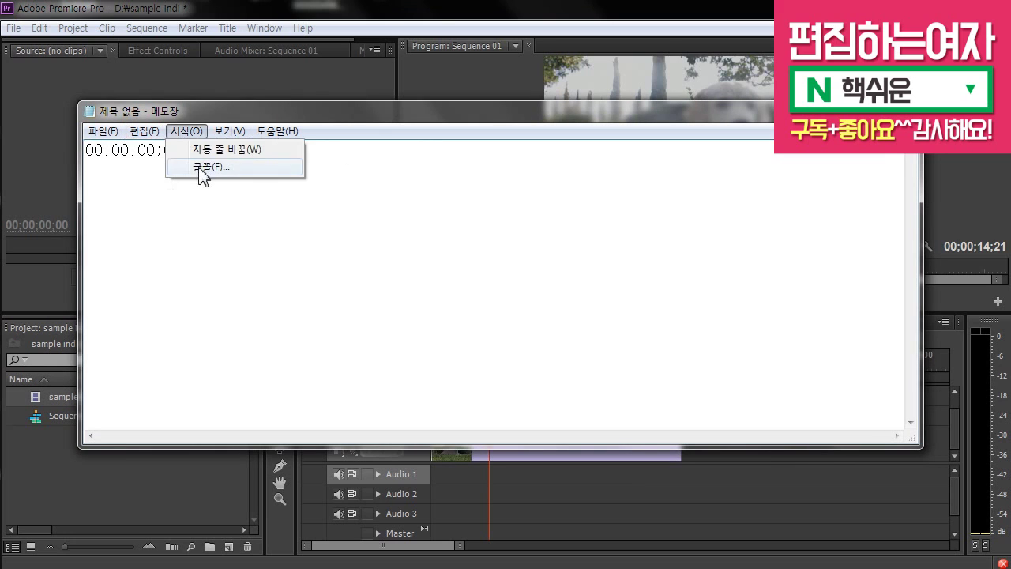
left_click(203, 168)
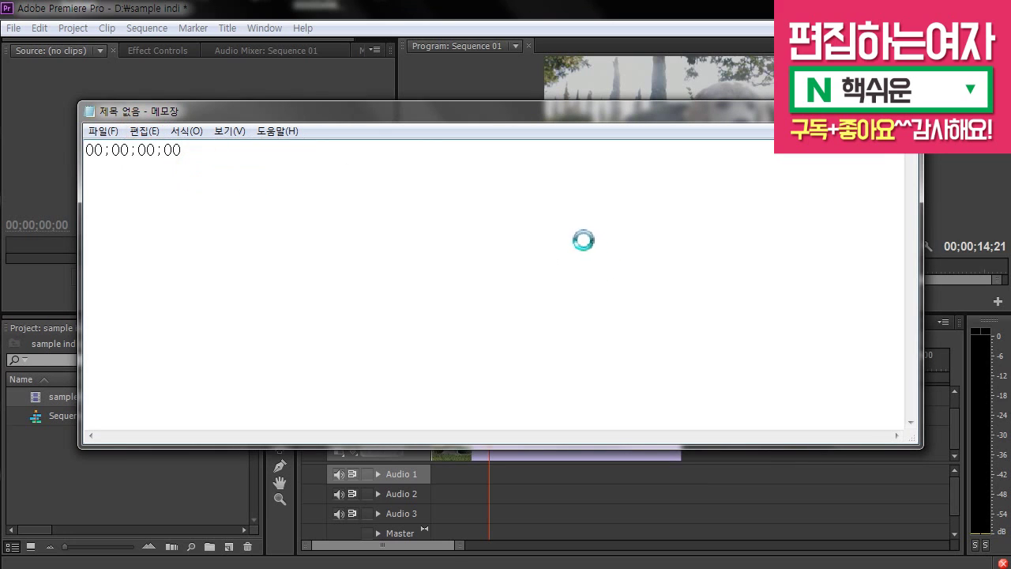
left_click(399, 316)
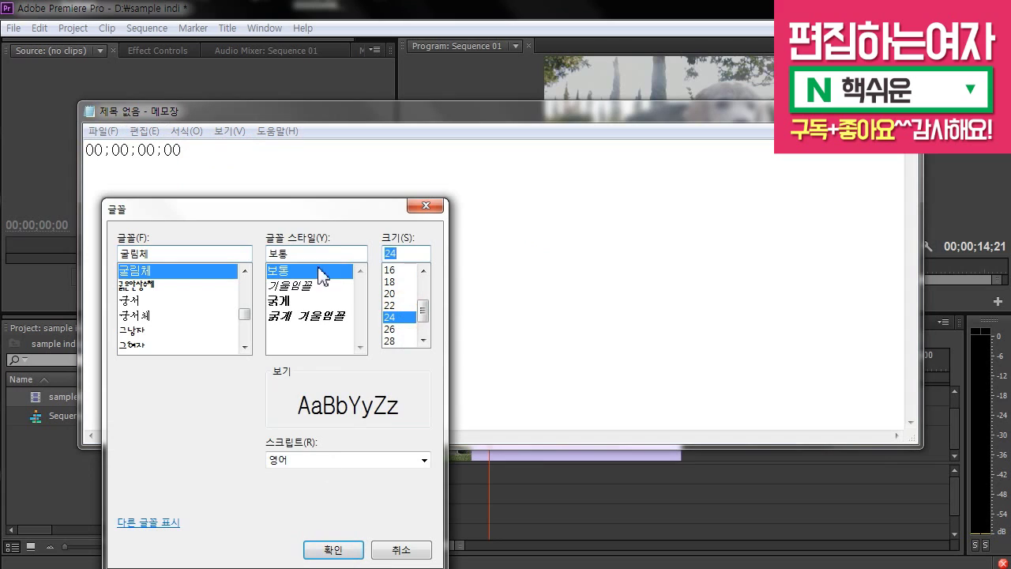
left_click(309, 316)
left_click(308, 301)
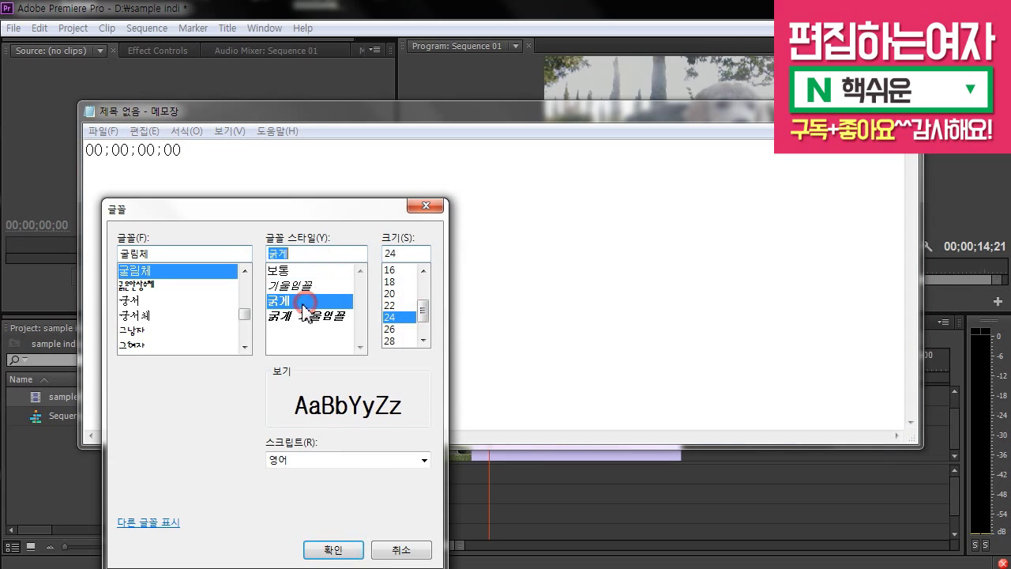
left_click(333, 550)
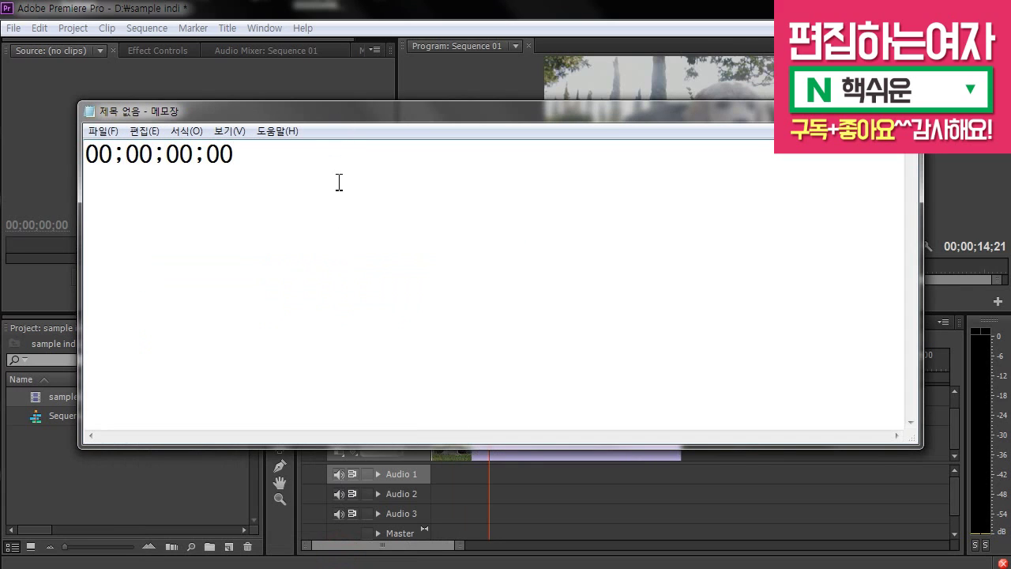
- Add the entry 0300 below the 00;00;00;00 line, leaving one blank line between them
key("Return")
left_click_drag(168, 162, 262, 173)
left_click(163, 225)
type("00")
key("BackSpace")
type("300")
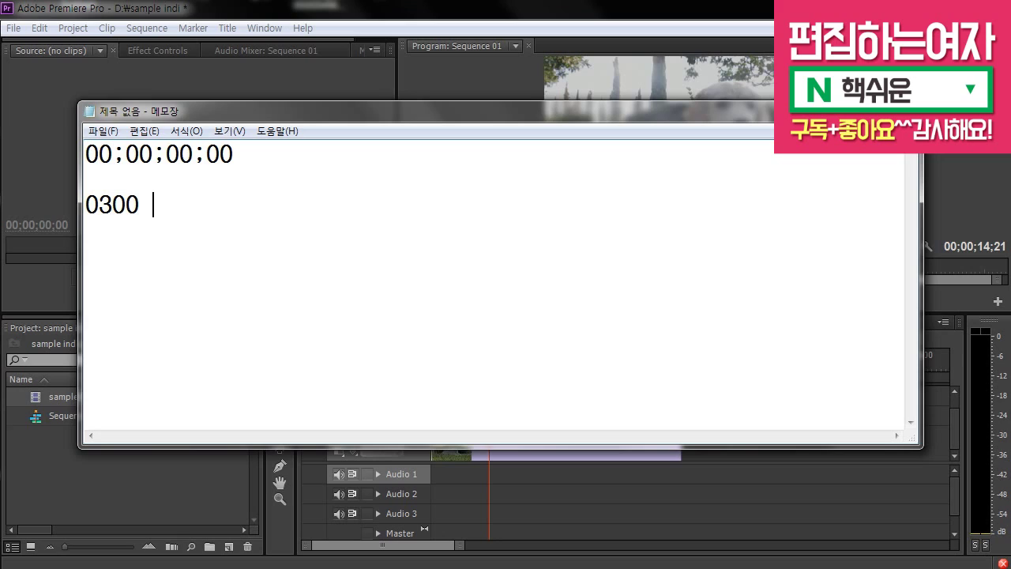
- Append "/ 5초 0500" to the 0300 entry
key("BackSpace")
key("BackSpace")
type("/")
type(" 6")
key("BackSpace")
type("5ch")
key("BackSpace")
key("BackSpace")
key("BackSpace")
type("추ㅗ")
key("BackSpace")
key("BackSpace")
key("BackSpace")
type("초 0500")
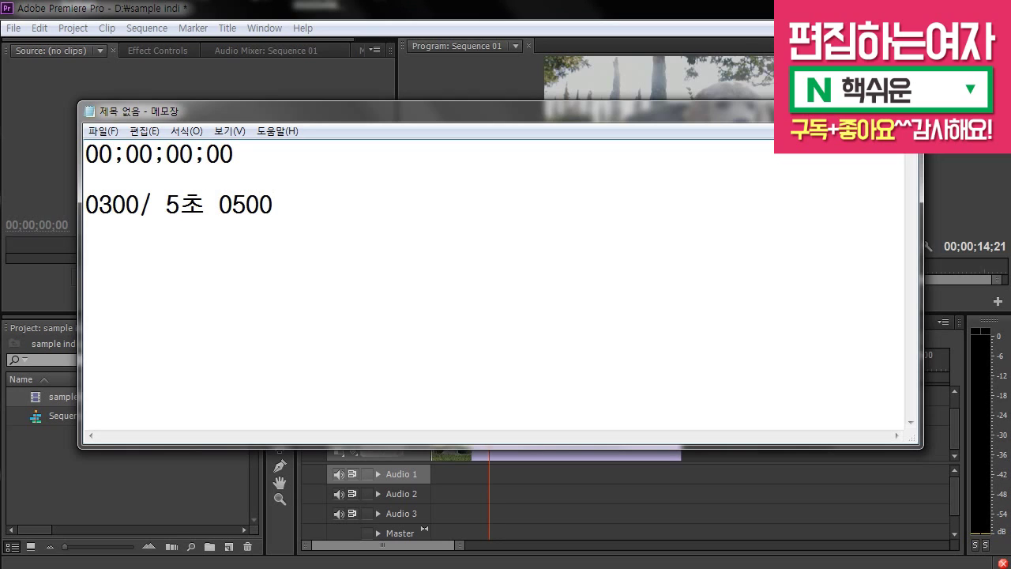
- Switch back to Premiere Pro and set the Sequence 01 playhead to 00;00;05;00 by entering 0500
left_click(513, 514)
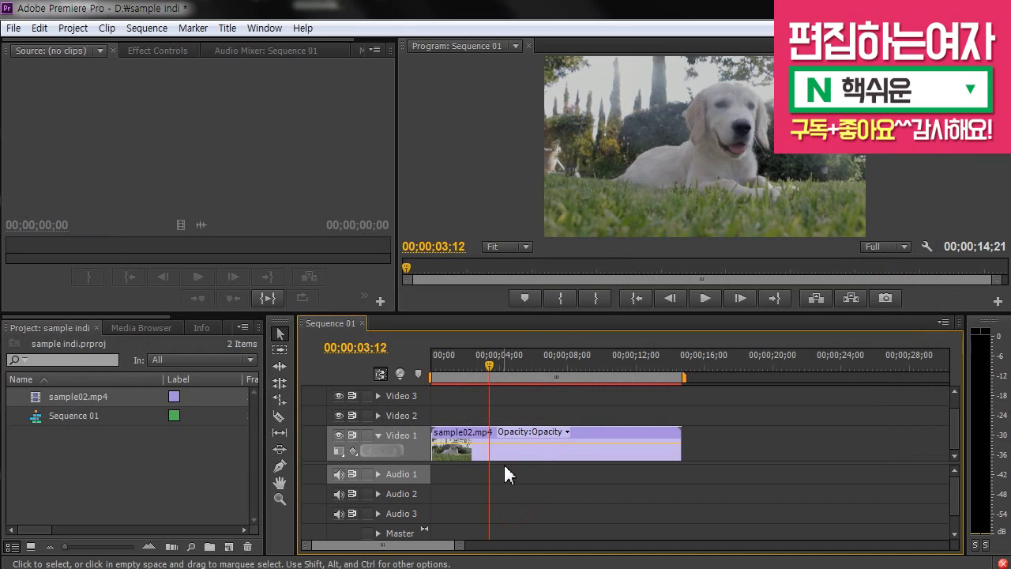
type("0500")
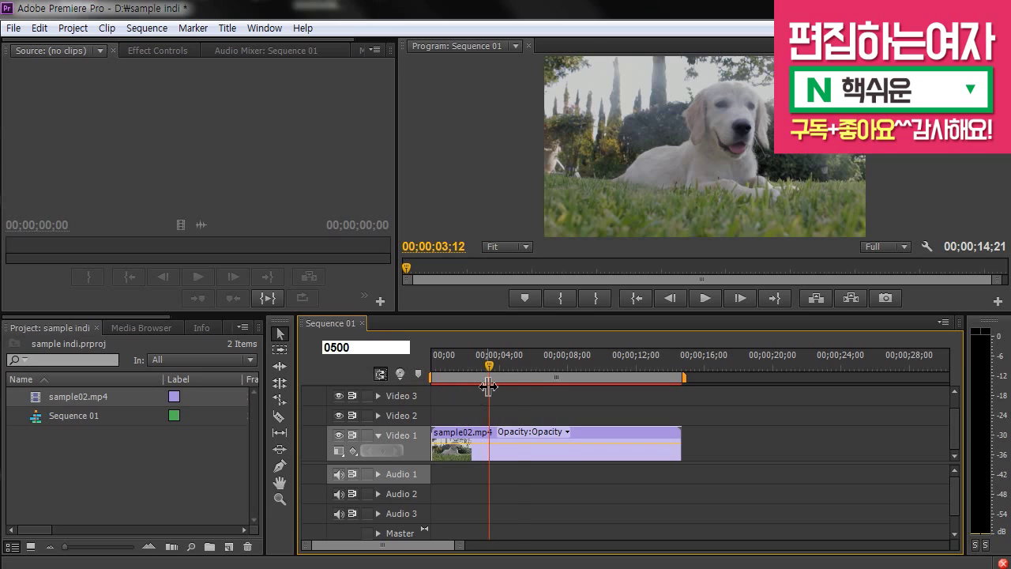
key("Return")
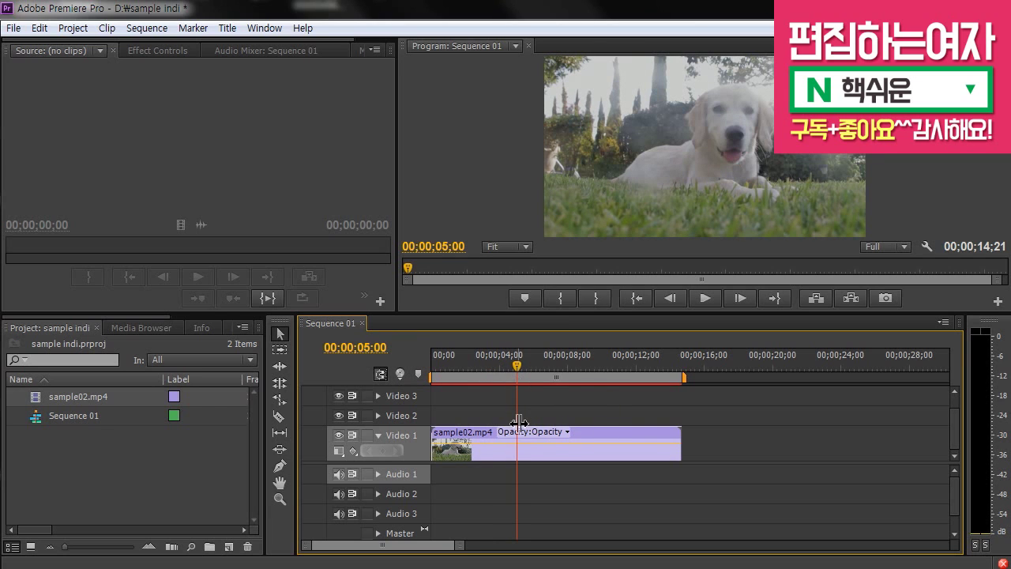
- Switch to Notepad and add the line "1분 20초 12프레임 : 012012" below the 0300 entry
left_click(403, 506)
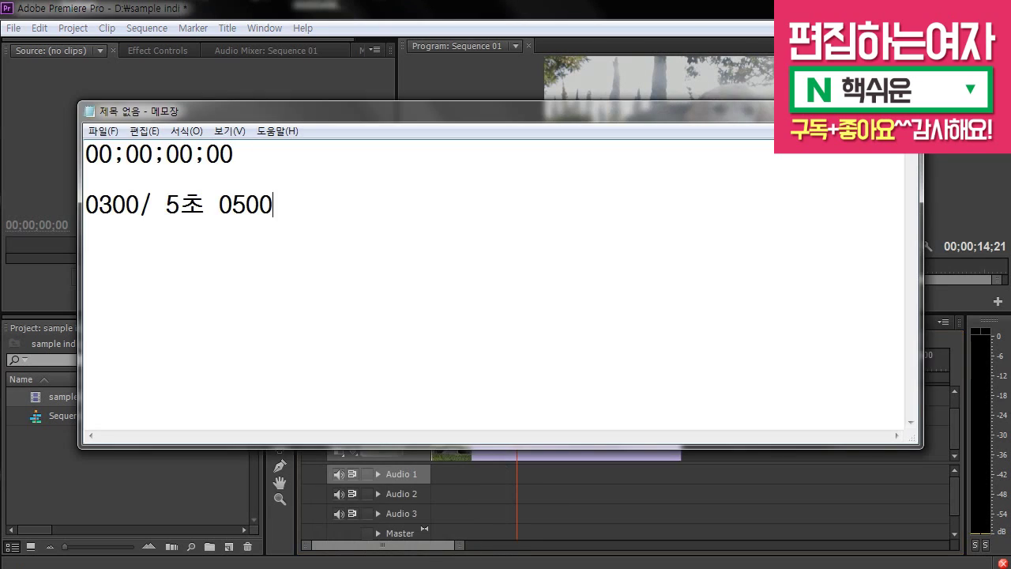
key("Return")
type("1분 20초 12프레임")
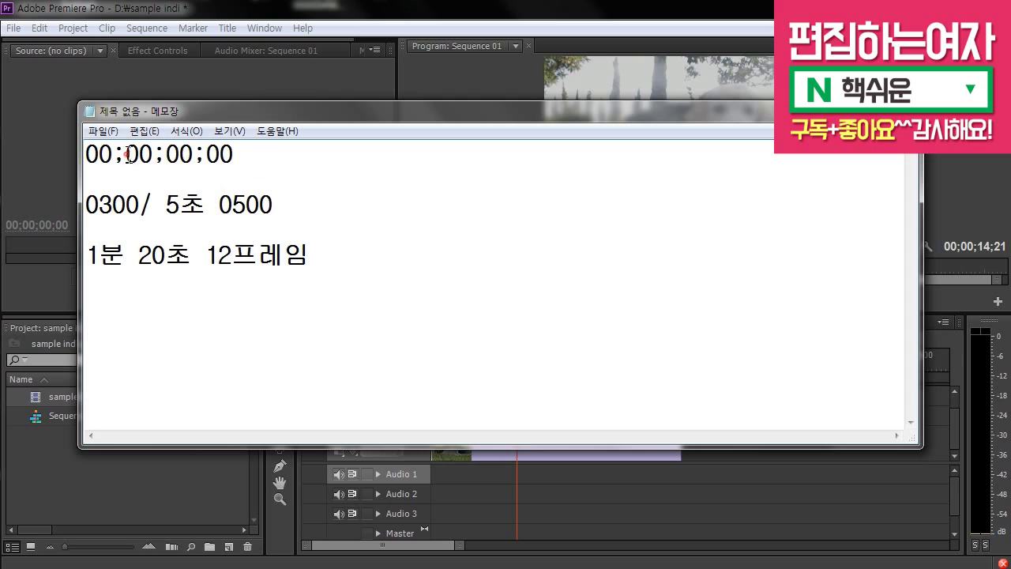
left_click_drag(127, 154, 231, 155)
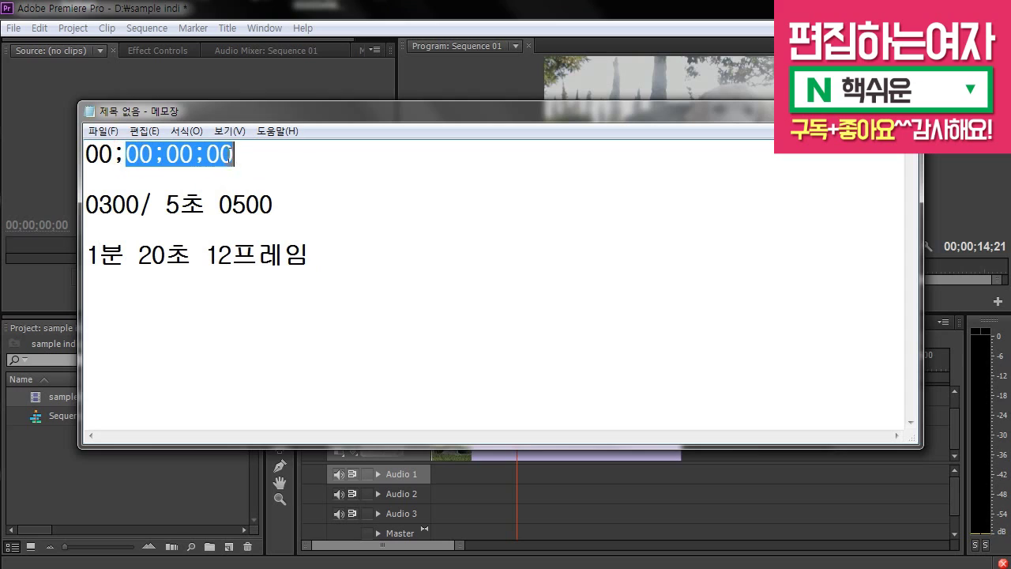
left_click(381, 264)
key("Return")
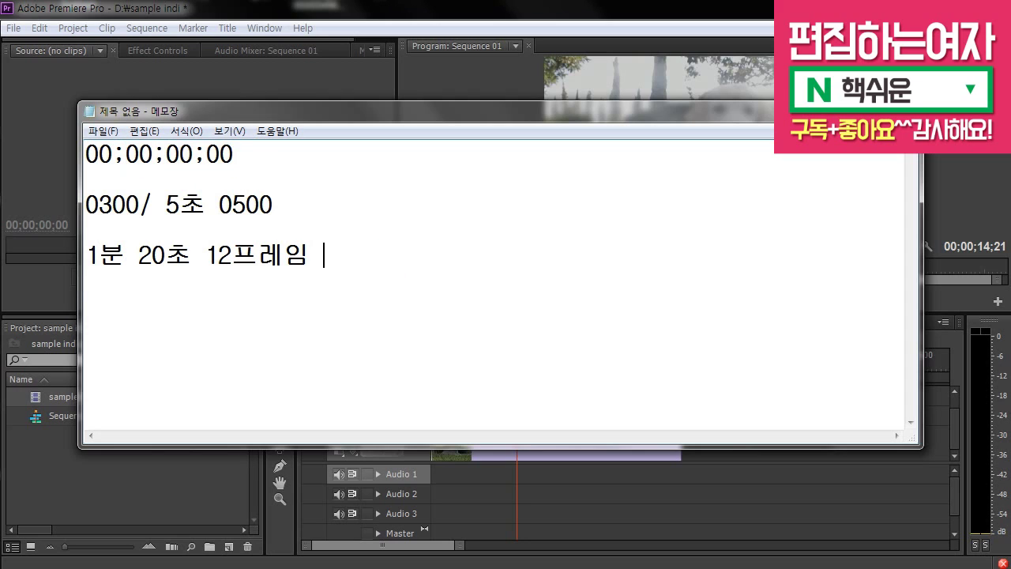
type(": 012012")
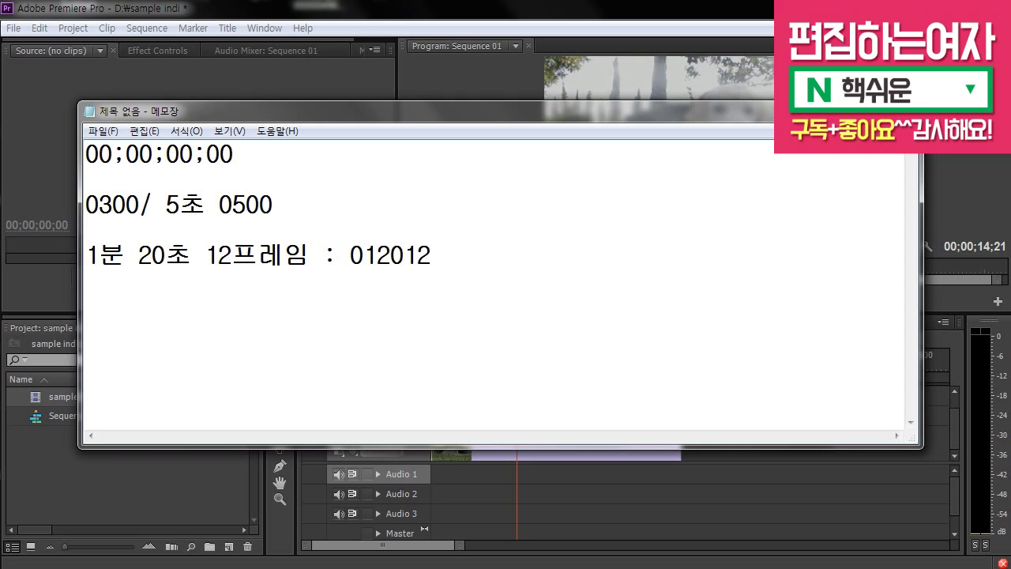
- Append the shortened form "/ 12012" to the "1분 20초 12프레임" line
type(" /")
mouse_move(364, 255)
left_mouse_down()
mouse_move(377, 255)
mouse_move(348, 256)
left_mouse_up()
left_click(503, 255)
type("12012")
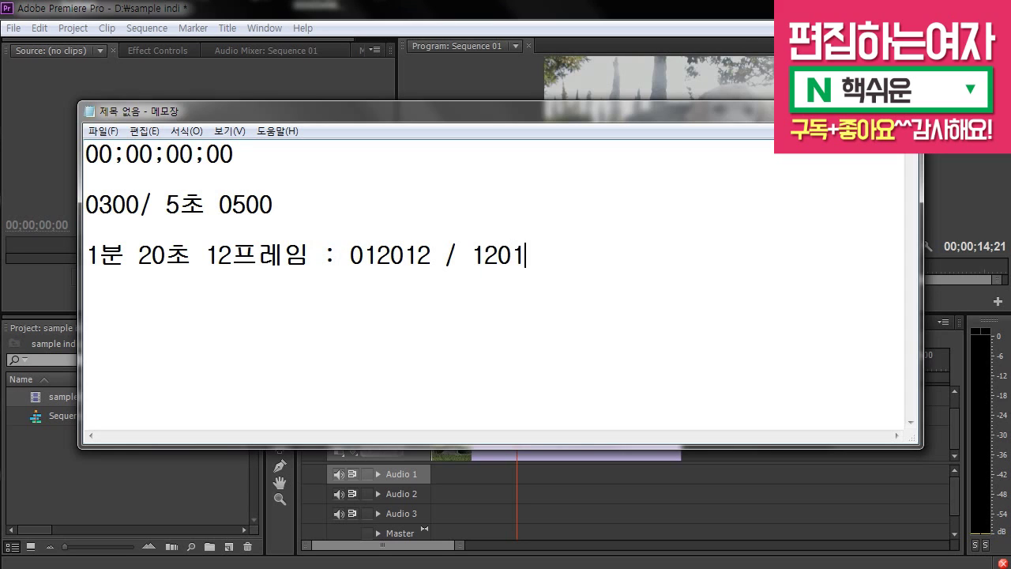
- Switch to Premiere Pro and set the Sequence 01 playhead to 00;01;20;12 by entering 12012
left_click(613, 493)
type("12012")
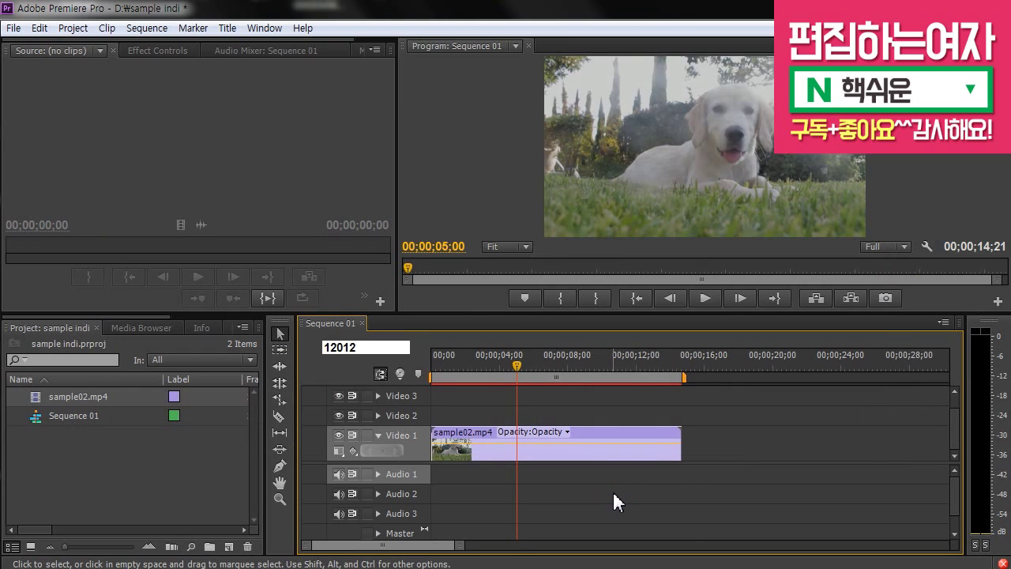
key("Return")
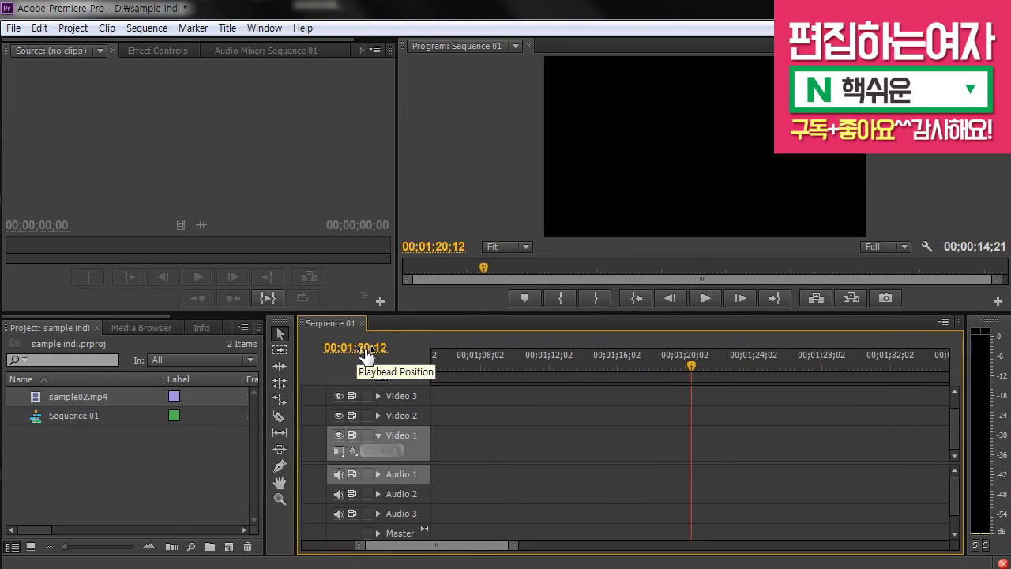
- Switch to Notepad and highlight the text "1분 20초 12프레임" and the hour digit of the 00;00;00;00 line
key("alt+Tab")
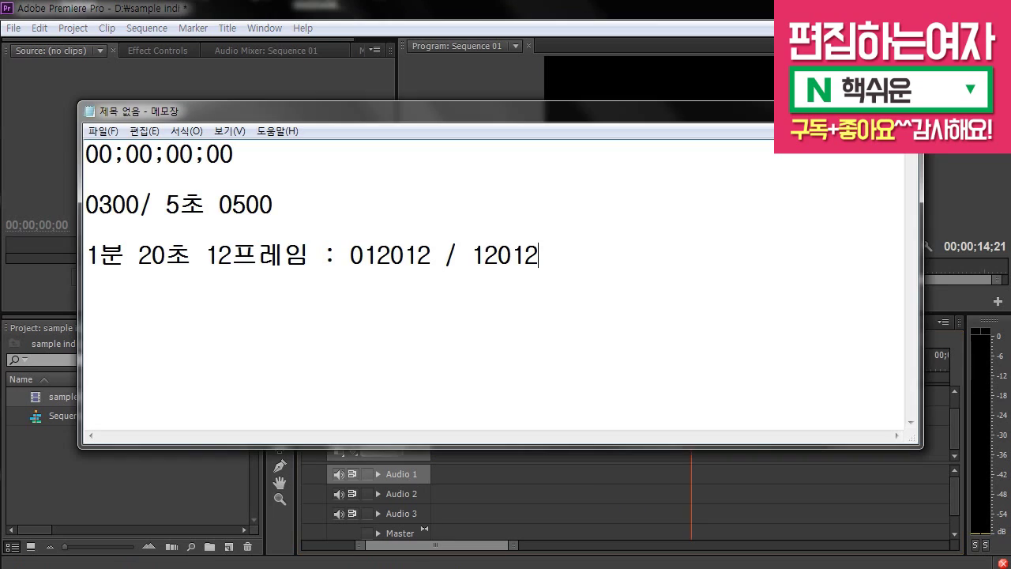
left_click(478, 255)
left_click(301, 263)
left_click_drag(301, 263, 5, 260)
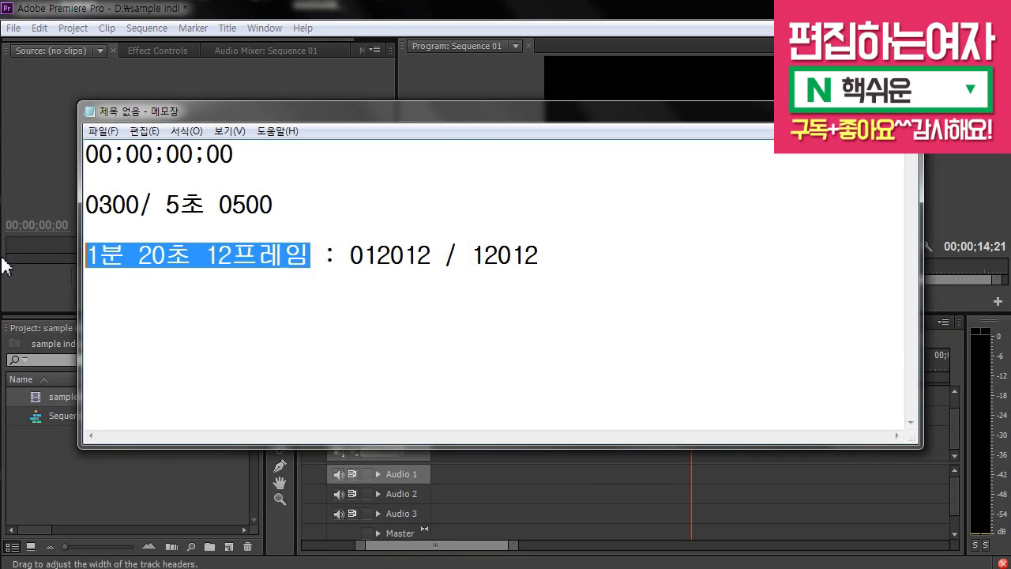
left_click(208, 181)
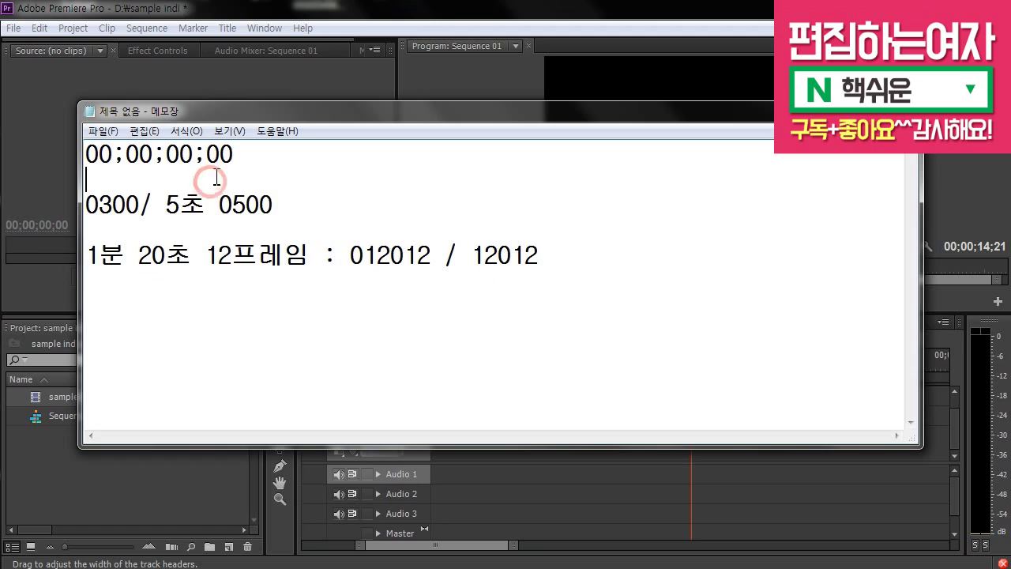
left_click_drag(113, 154, 99, 154)
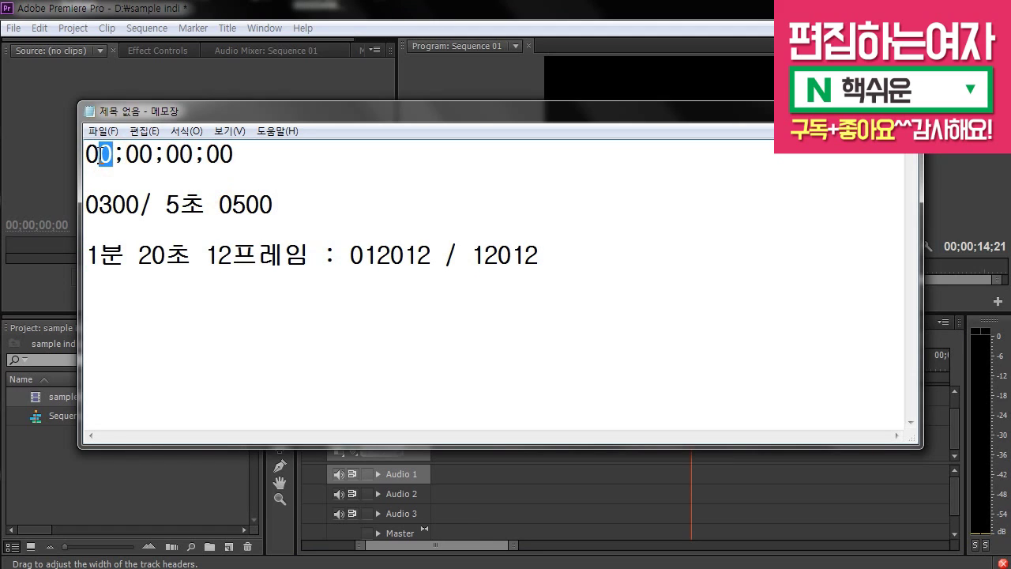
- Add the line "1시간 20초 20프레임" below the "1분 20초 12프레임" entry
left_click(574, 260)
key("Return")
type("0")
key("BackSpace")
type("1ㅛㅣㄱ사")
key("BackSpace")
key("BackSpace")
key("BackSpace")
key("BackSpace")
key("BackSpace")
type("시간 20")
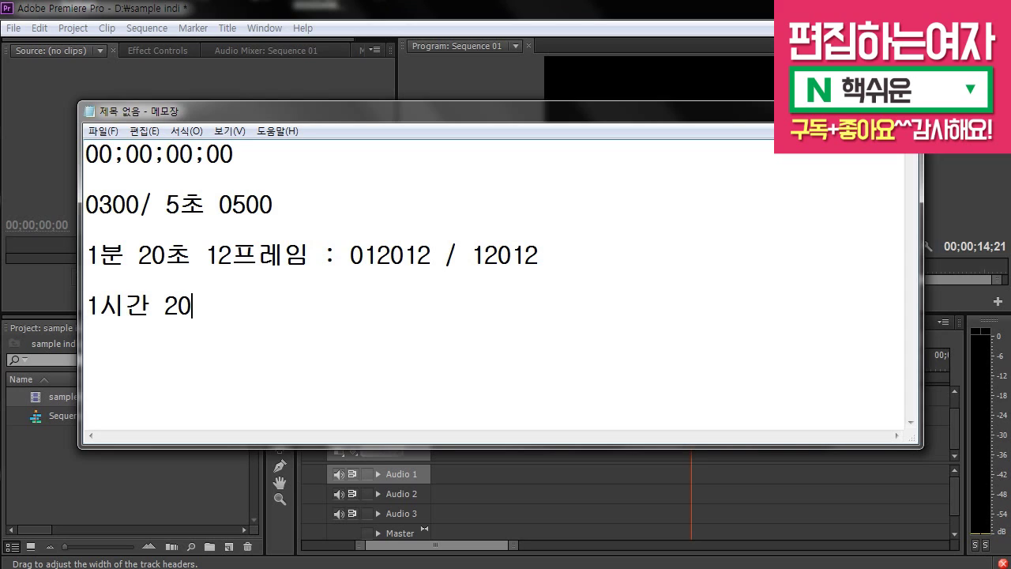
type("ㅊㅗ 20프레임")
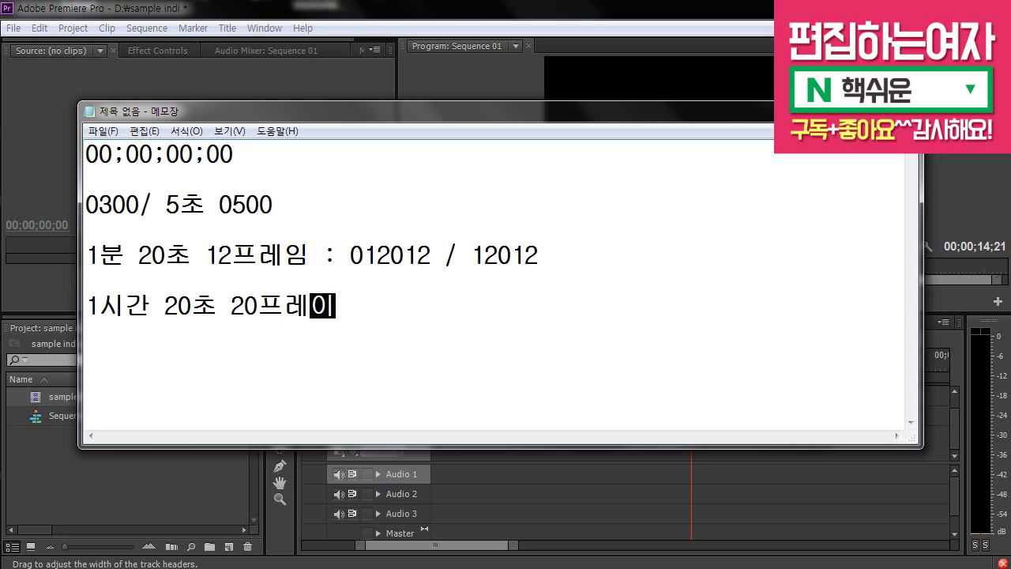
- Insert "1분" between "1시간" and "20초" in the last line
key("Left")
key("Left")
key("Left")
key("Left")
key("Left")
key("Left")
key("Left")
key("Left")
key("Left")
key("Left")
key("Left")
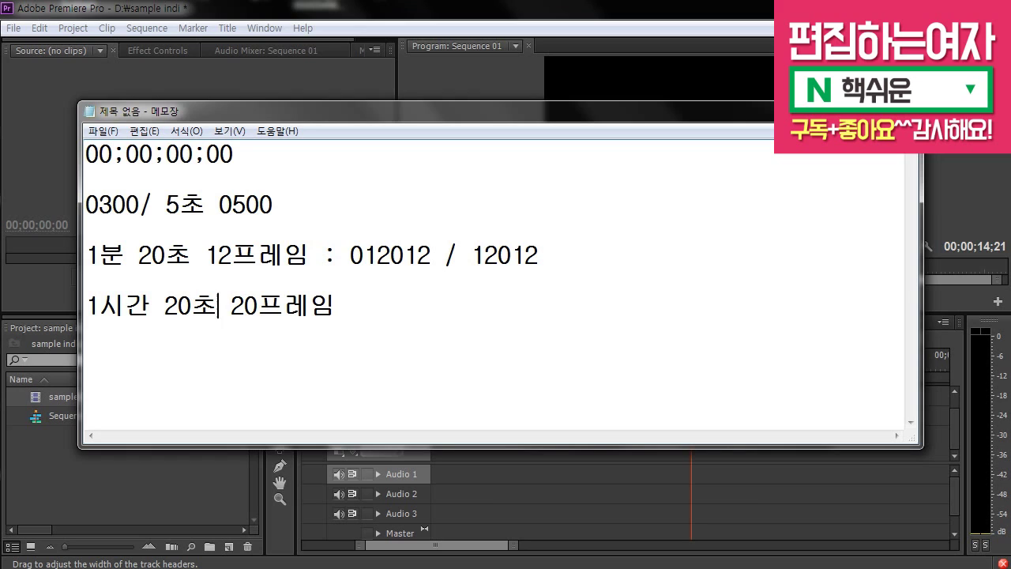
key("Right")
type("1분")
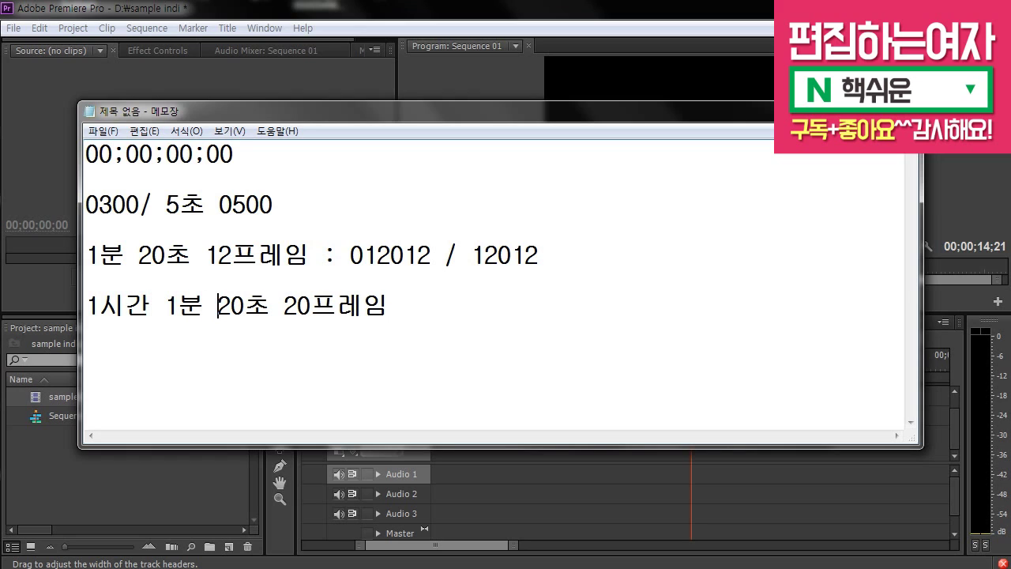
- Append "01012020 / 1012020" to the "1시간 1분 20초 20프레임" line
left_click(435, 310)
type("01012020 /")
left_click(100, 306)
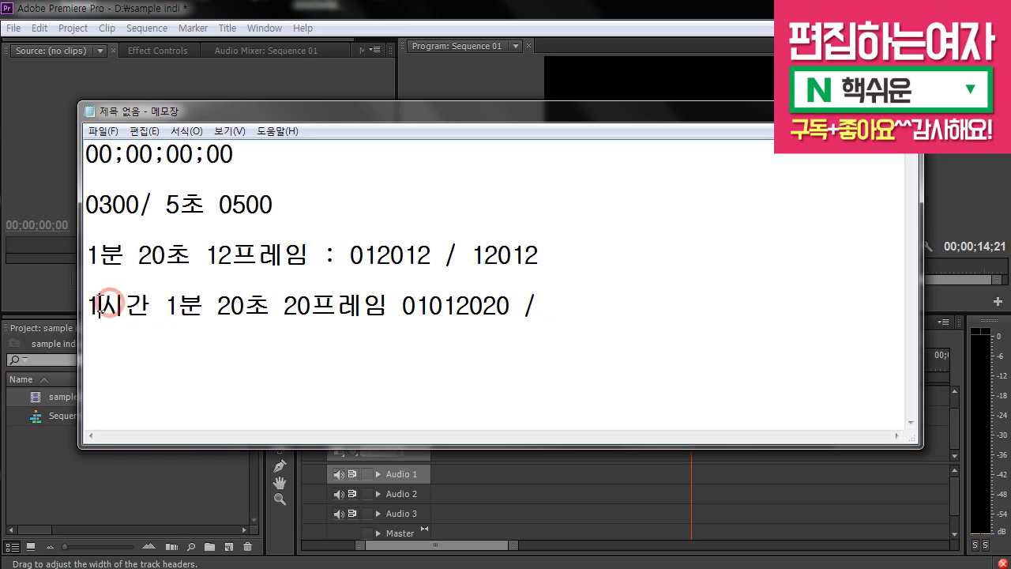
left_click(609, 305)
type("1")
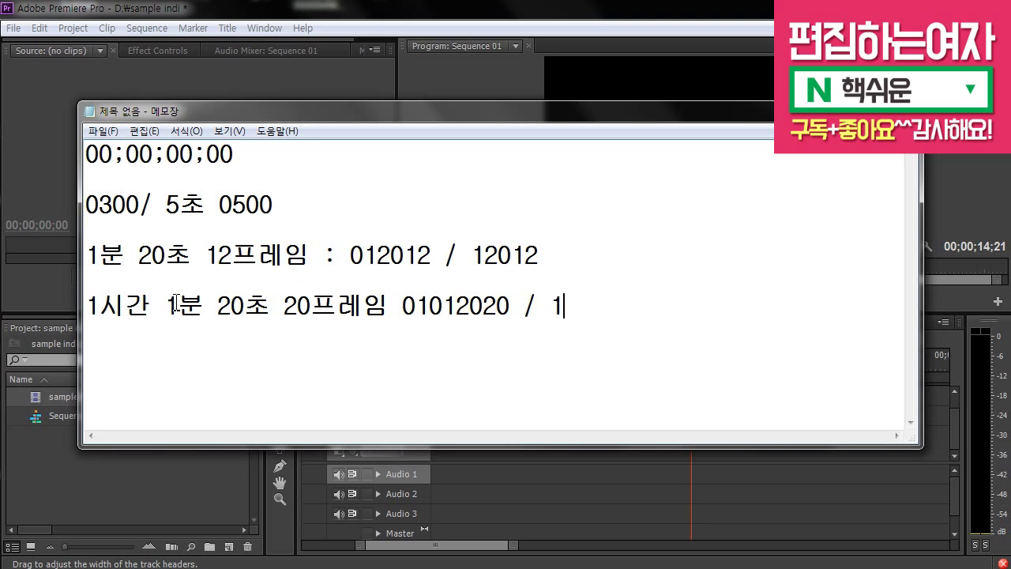
left_click_drag(155, 313, 206, 308)
left_click(202, 309)
left_click(585, 303)
type("012020")
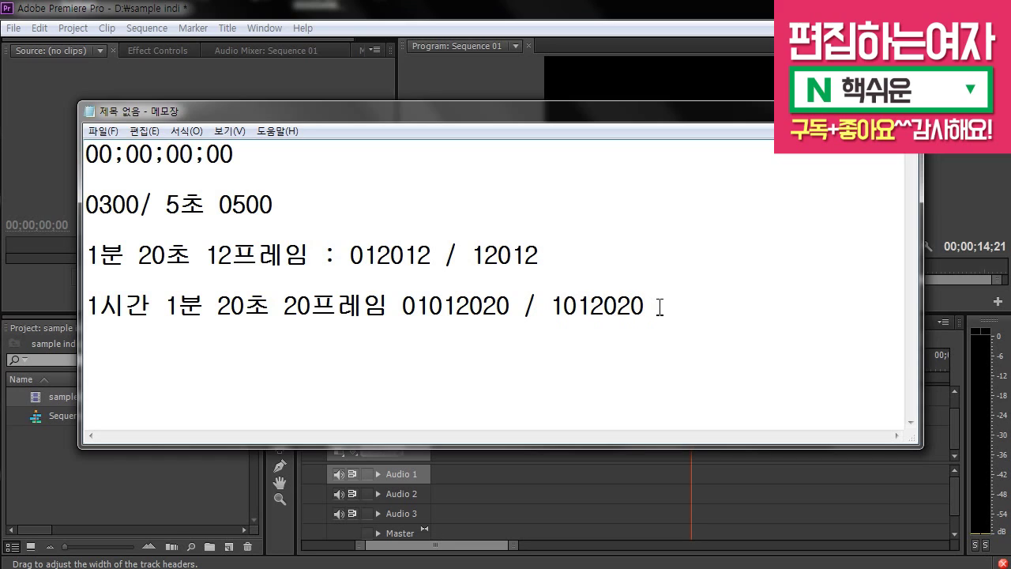
- Highlight the 012012 entry, part of the 00;00;00;00 line and the whole "1시간 1분 20초 20프레임" line for comparison
key("Return")
key("Return")
left_click_drag(353, 254, 433, 257)
left_click_drag(193, 154, 206, 154)
left_click_drag(351, 256, 432, 257)
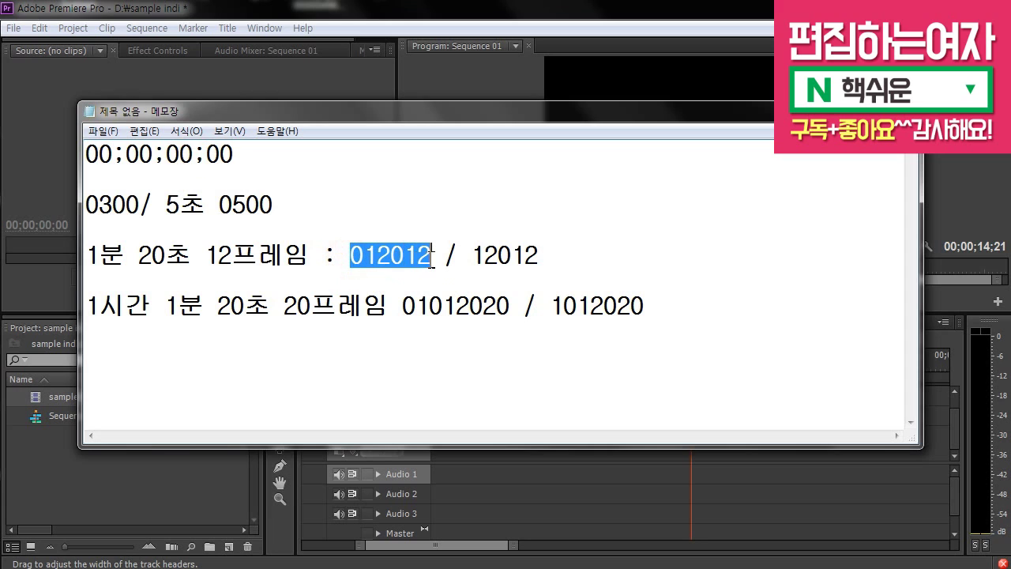
left_click_drag(656, 307, 78, 307)
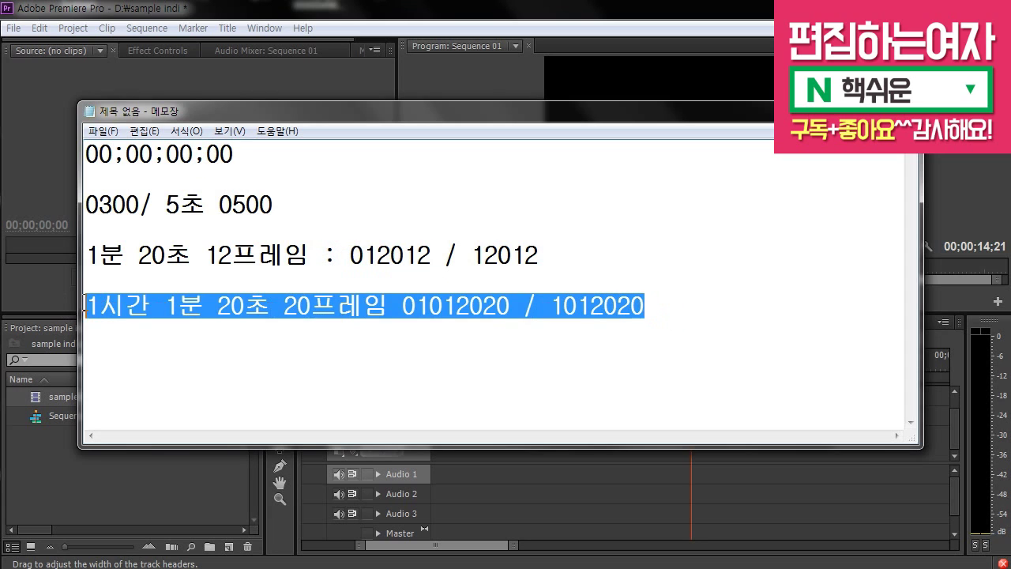
left_click(648, 305)
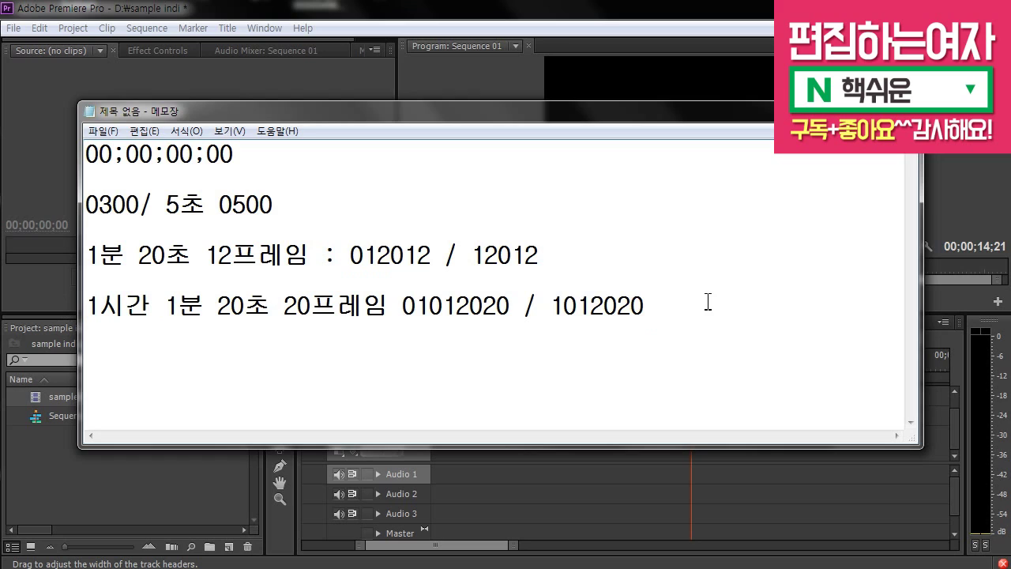
left_click_drag(98, 306, 127, 305)
left_click(518, 305)
- Append "/ 5." to the "5초 0500" line
left_click(671, 309)
left_click(273, 207)
type("/ 5.")
- Switch to Premiere Pro and set the Sequence 01 playhead to 00;00;05;00 by entering "5."
left_click(550, 497)
type("5")
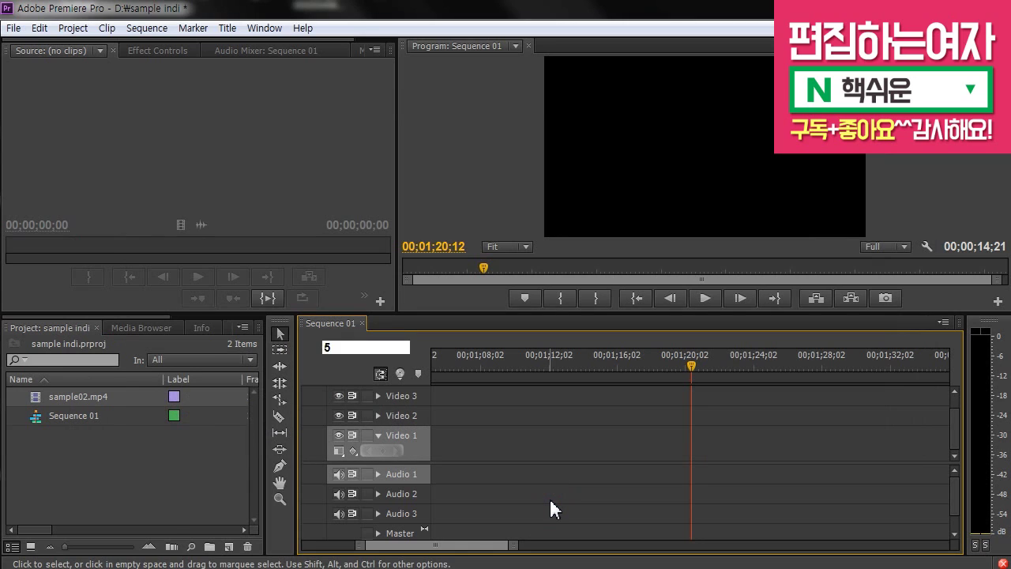
type(".")
key("Return")
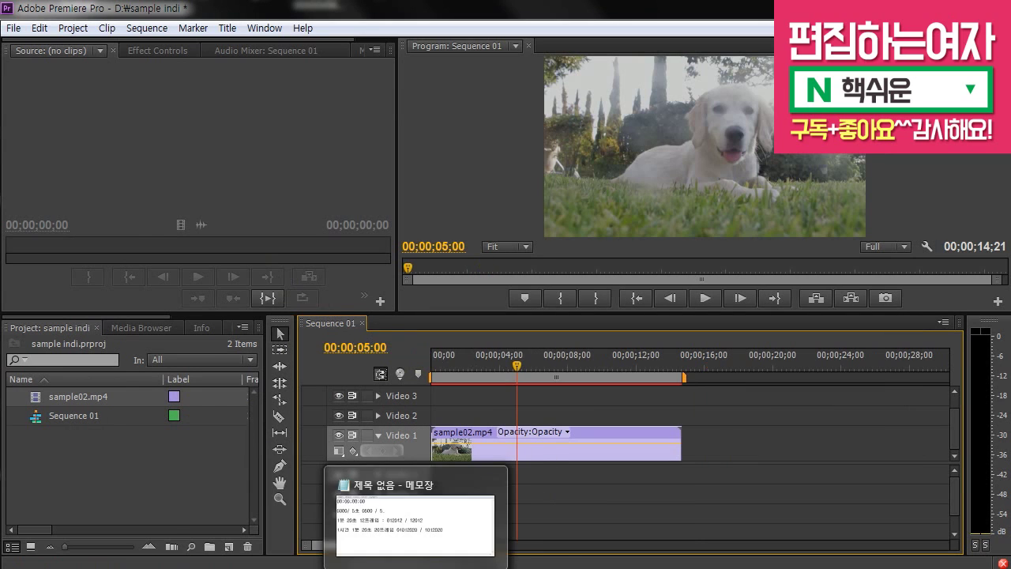
- Switch to Notepad and append "/ 1.20.12" to the "1분 20초 12프레임" line
left_click(424, 483)
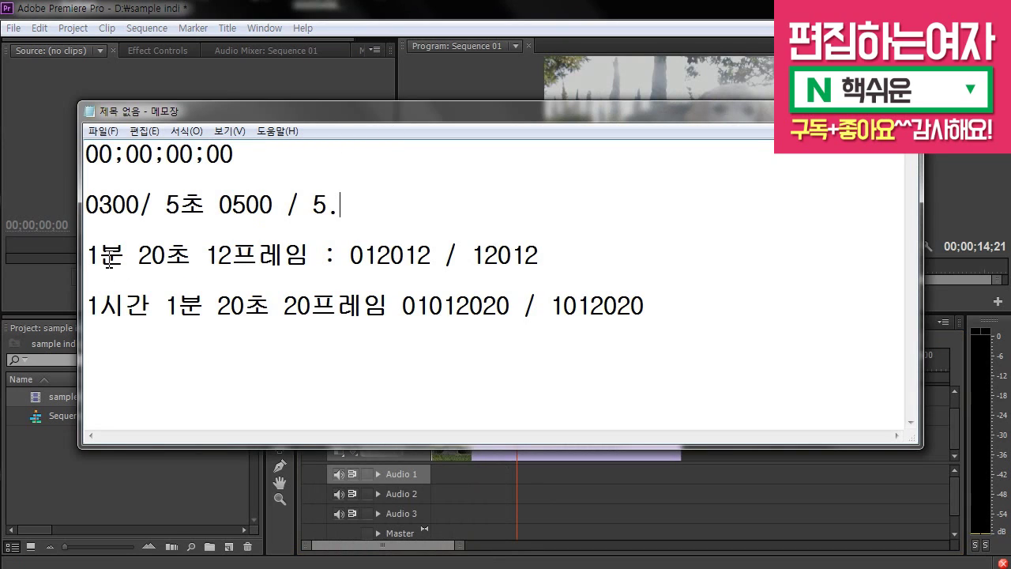
left_click_drag(87, 257, 313, 257)
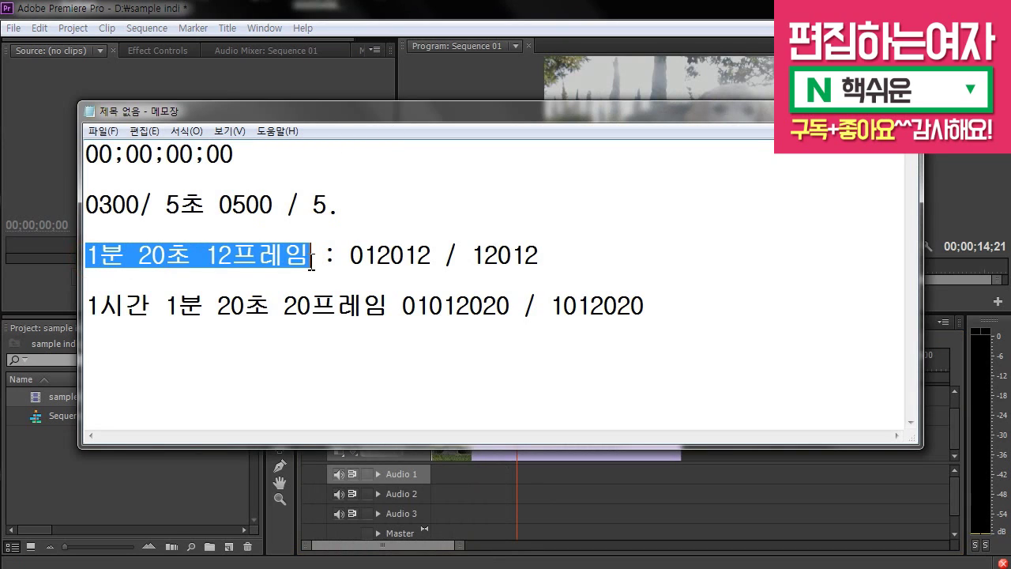
left_click(654, 261)
type("/")
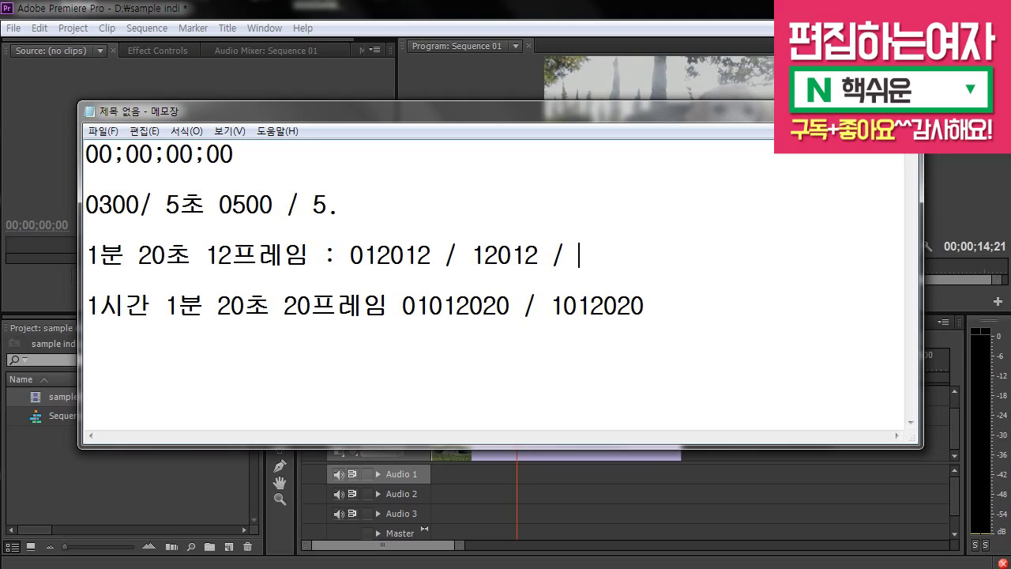
double_click(475, 257)
left_click(649, 257)
type("1.20.12")
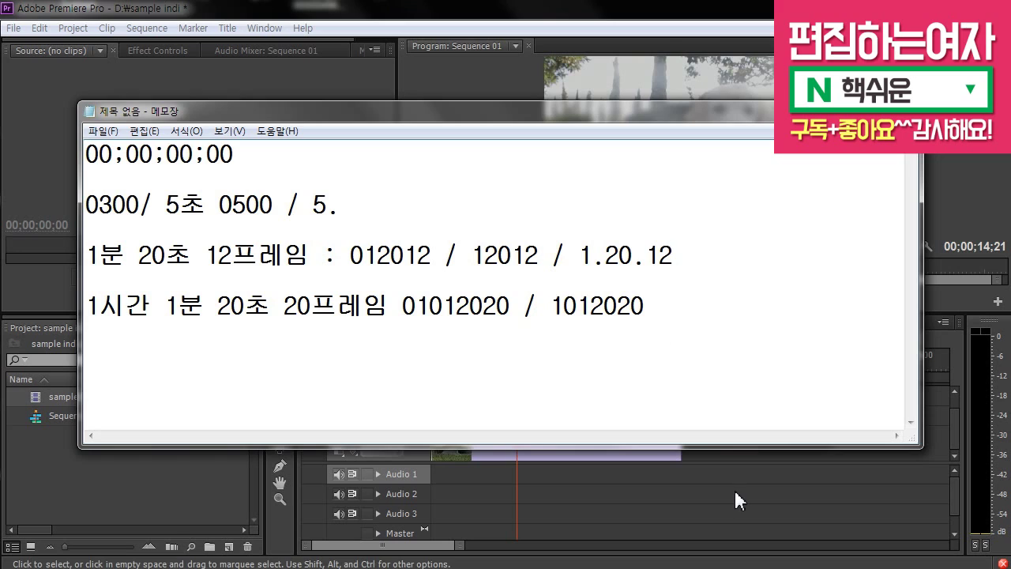
- Switch to Premiere Pro and set the Sequence 01 playhead to 00;01;20;12 by entering 1.20.12
left_click(735, 494)
type("1.20")
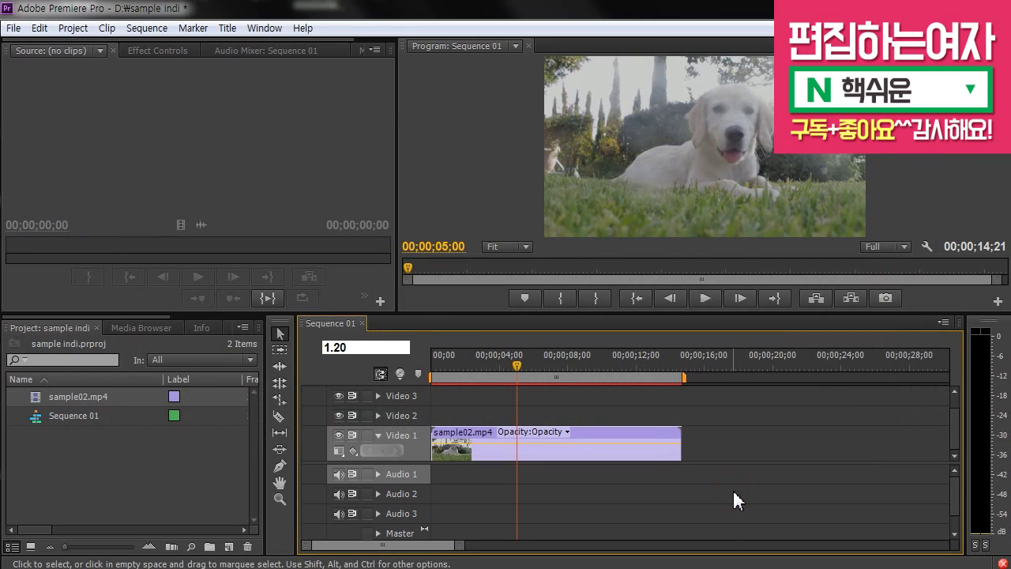
type(".12")
key("Return")
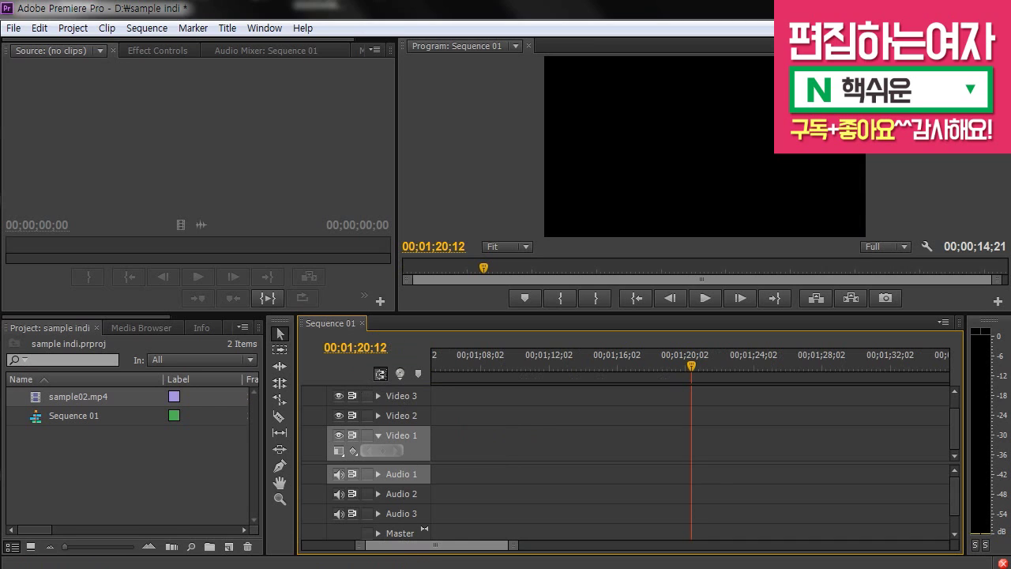
- Switch to Notepad and highlight the "1시간 1분 20초 20프레임" line and the frame digits of 1.20.12
left_click(415, 566)
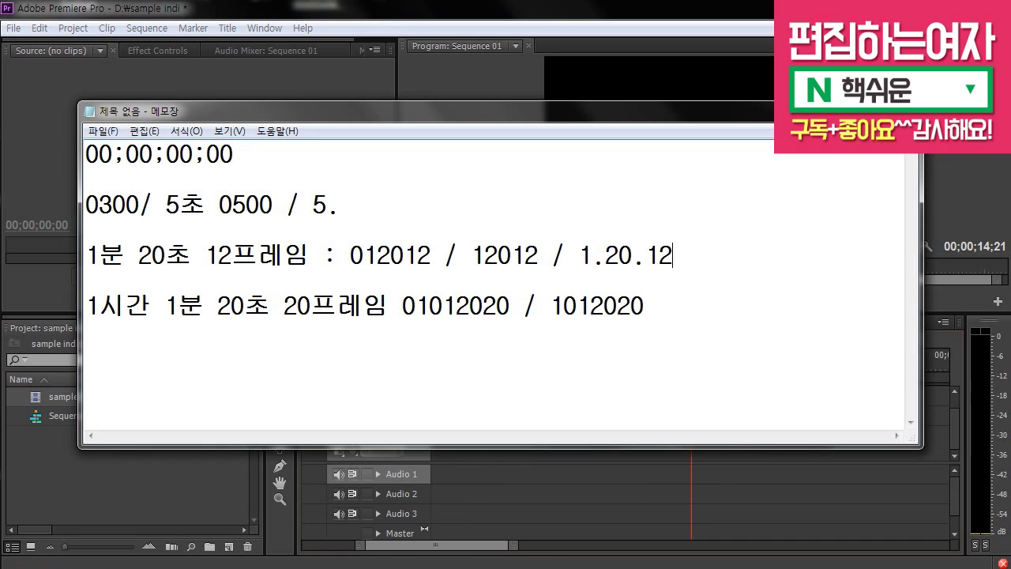
left_click_drag(87, 311, 646, 310)
left_click(656, 311)
left_click_drag(98, 307, 153, 308)
left_click_drag(677, 255, 644, 256)
left_click(383, 178)
- Add the line "15프레임 : 0015 / 15" below the "1시간 1분 20초 20프레임" entry
left_click(688, 310)
key("Return")
type("15프레이")
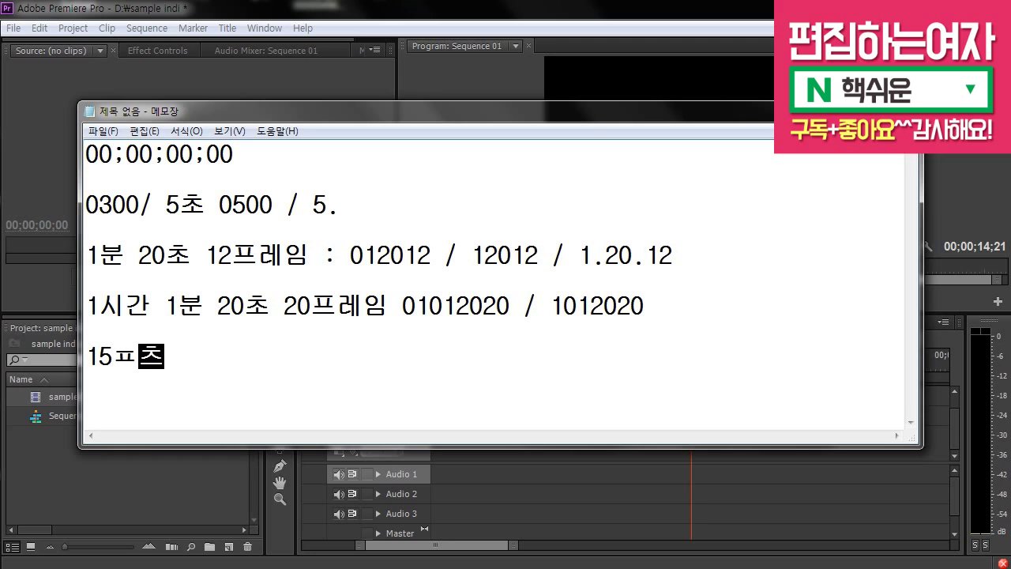
type("ㅁ :")
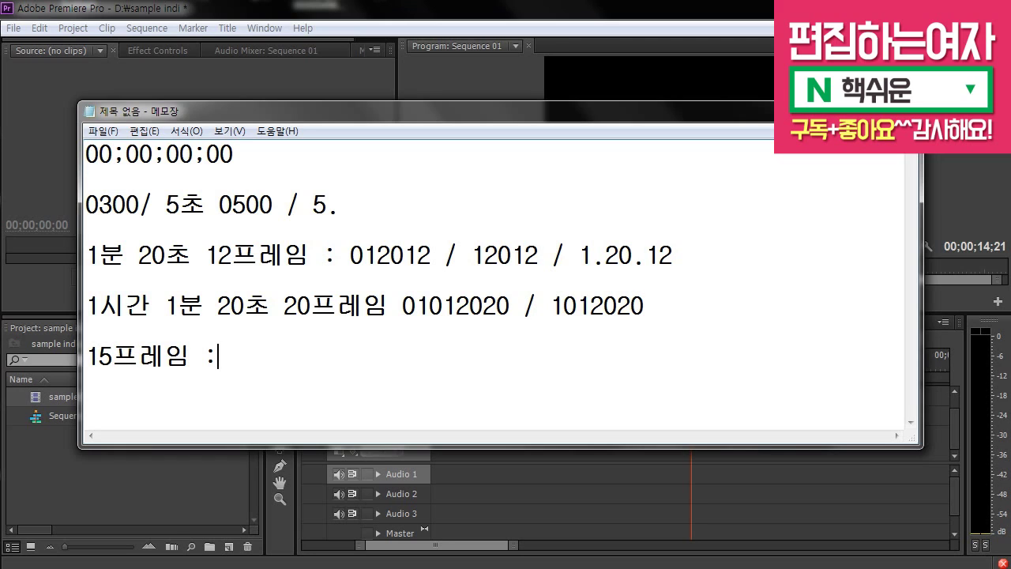
left_click_drag(206, 154, 237, 155)
left_click(271, 357)
type("0015 / ")
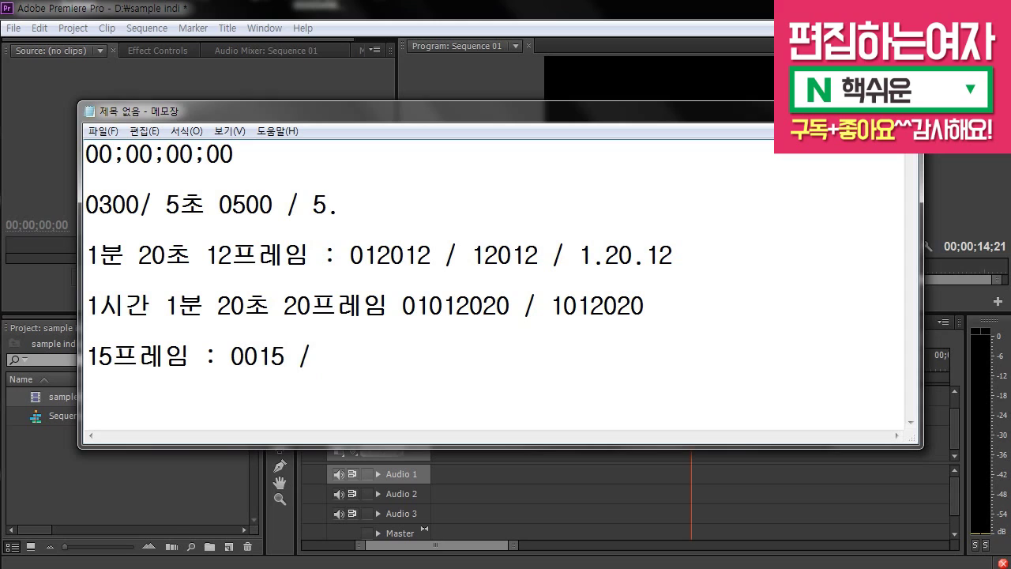
type("15")
- Switch to Premiere Pro and set the Sequence 01 playhead to 00;00;00;15 by entering 15
left_click(512, 509)
type("1")
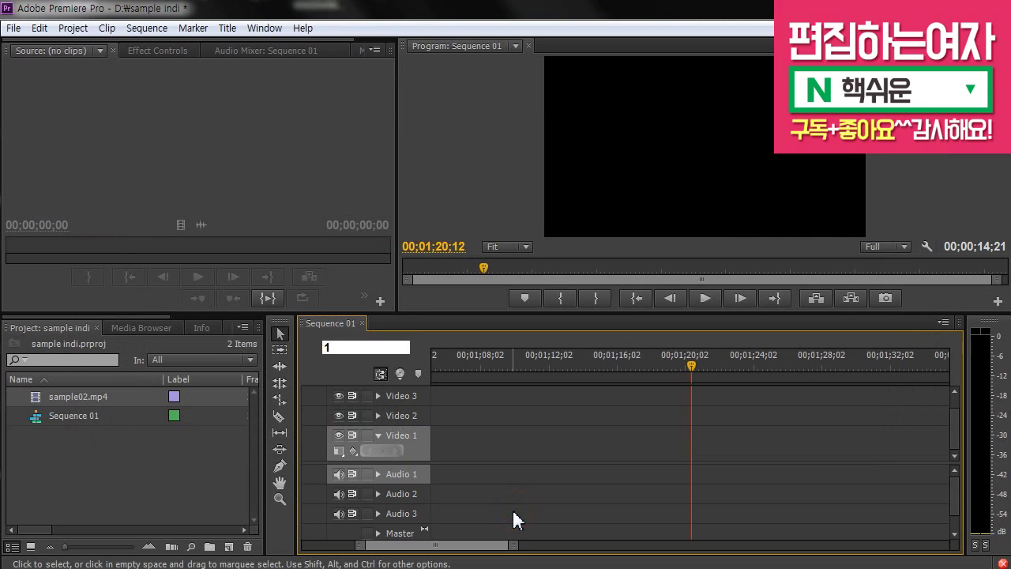
type("5")
key("Return")
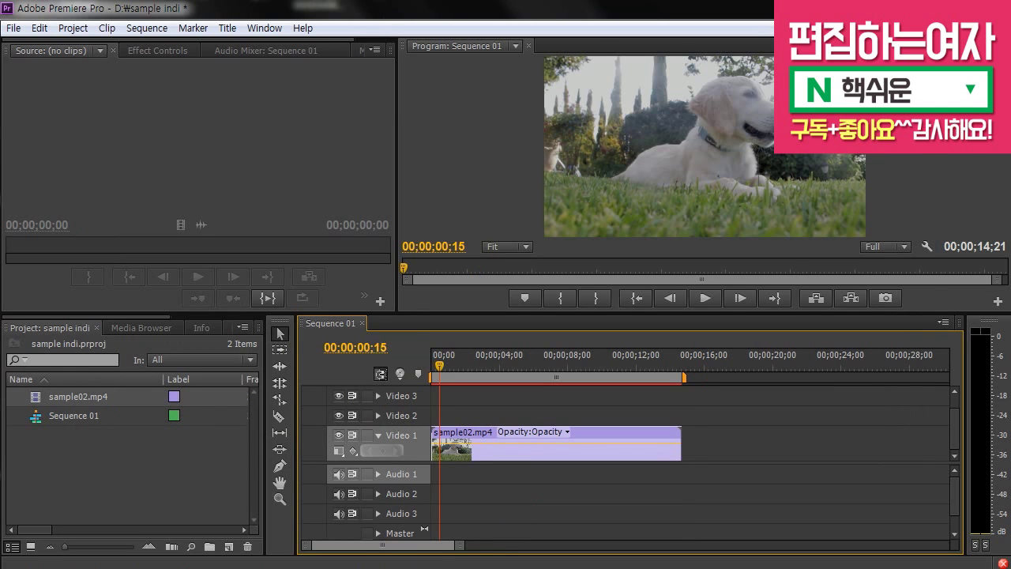
- Switch to Notepad, highlight the timecode notes for review and delete all of them
key("alt+Tab")
left_click_drag(609, 362, 77, 112)
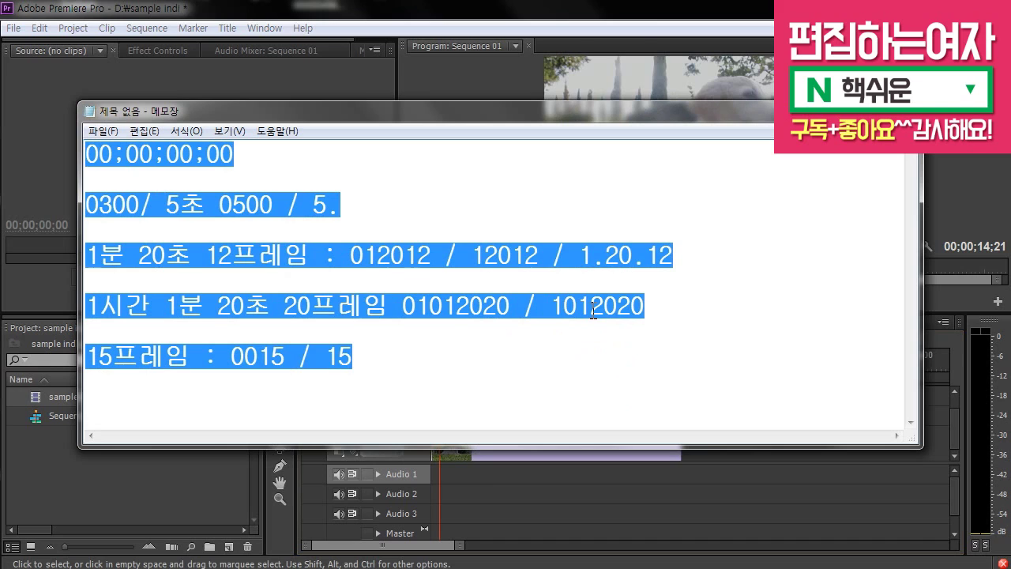
left_click(549, 379)
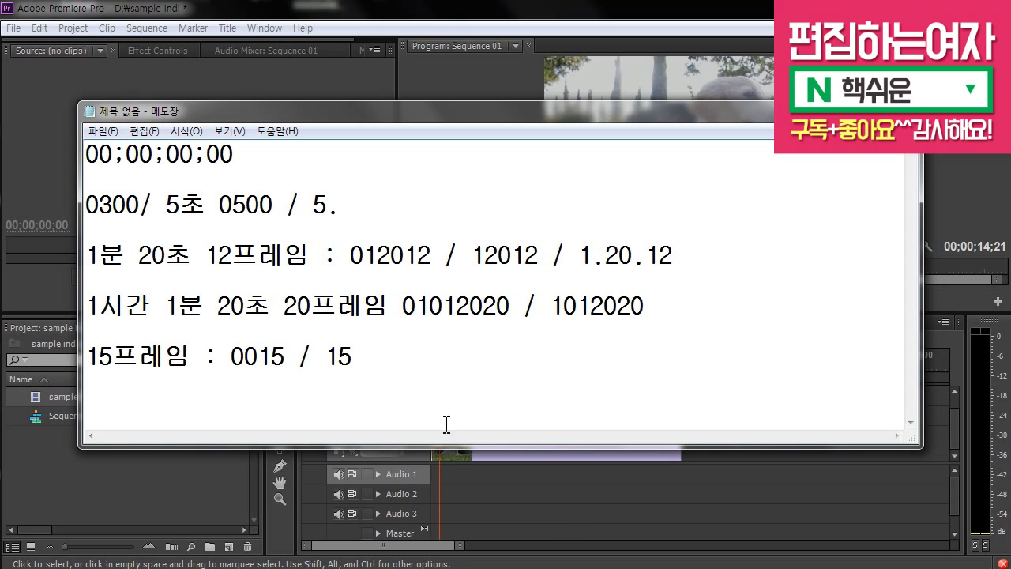
left_click(423, 399)
key("ctrl+a")
key("Delete")
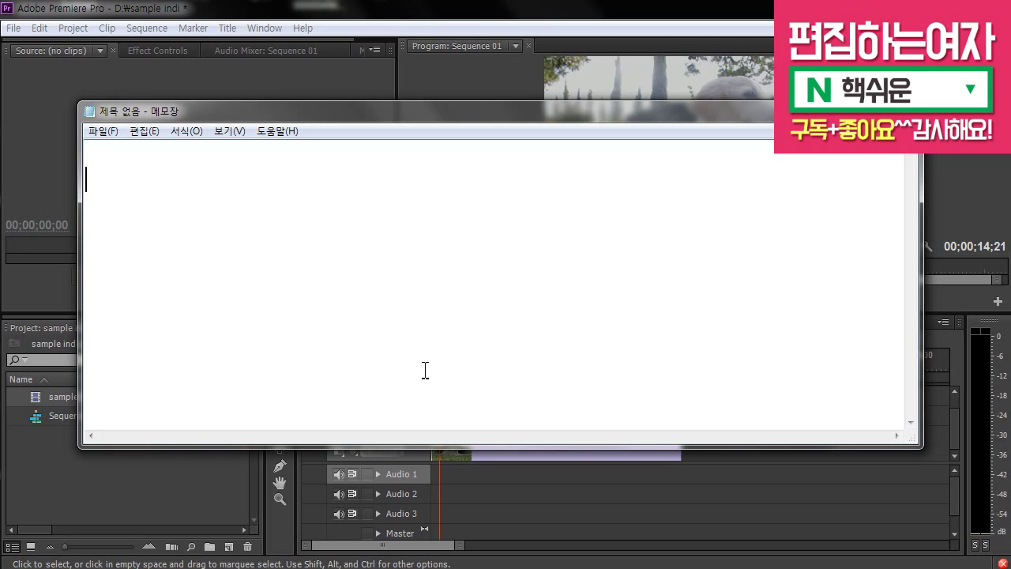
- Switch to Premiere Pro and move the Sequence 01 playhead along the time ruler to 00;00;03;25
left_click(475, 481)
left_click(495, 373)
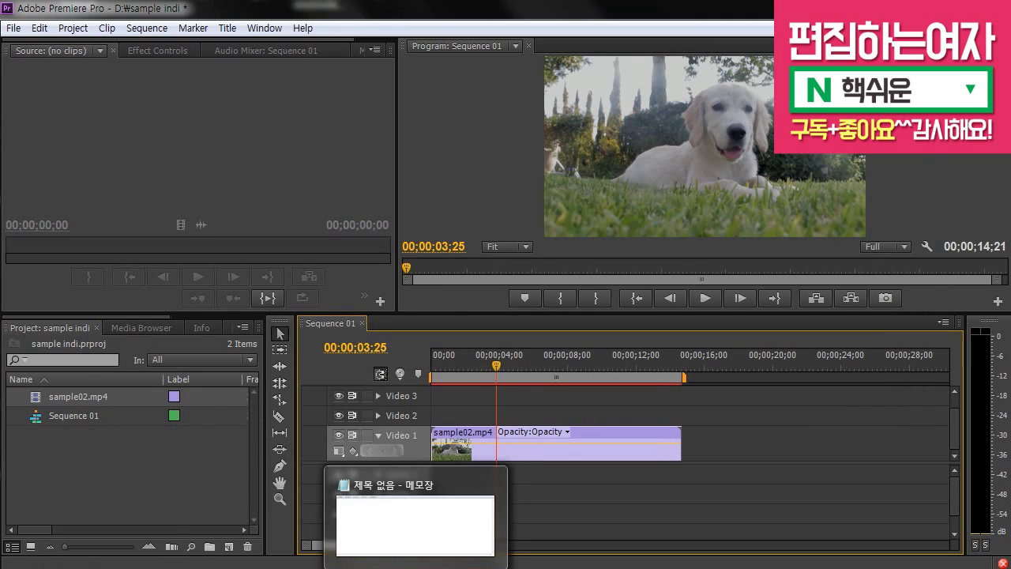
- Switch to Notepad and write the line "1초 20프레임 후로"
left_click(410, 526)
type("1초 20플에ㅣㅁ")
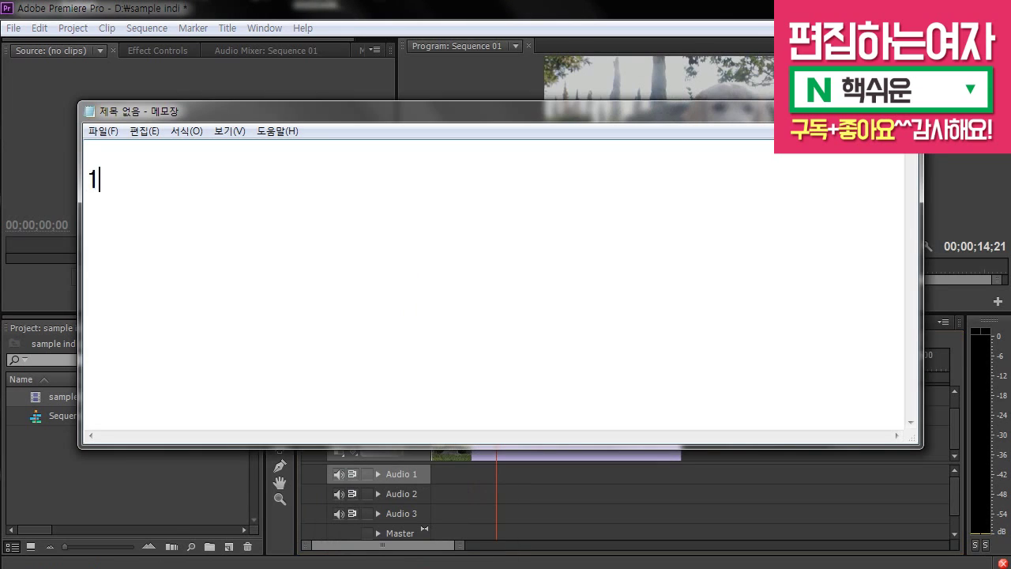
key("BackSpace")
key("BackSpace")
key("BackSpace")
key("BackSpace")
key("BackSpace")
type("프레임 후로")
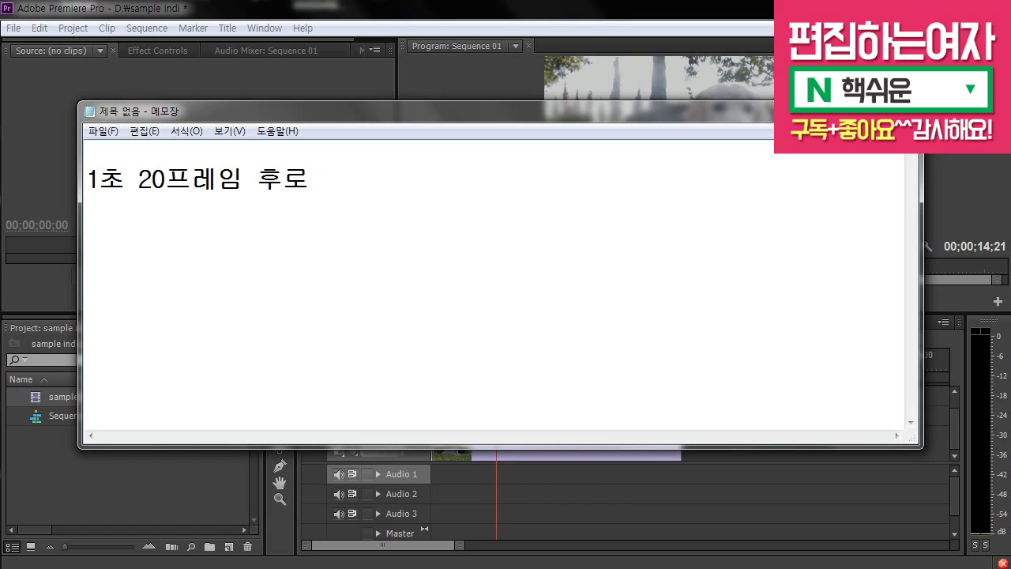
- Check the playhead position in Premiere Pro, return to Notepad, move its window clear of the timeline and append "+0120 / +1.20" to the line
left_click(590, 485)
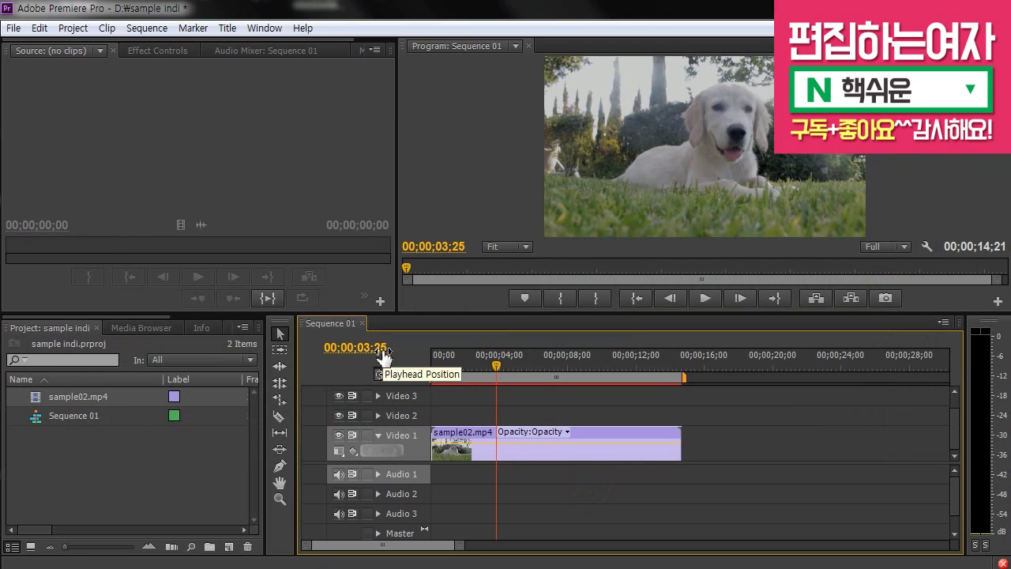
left_click(395, 561)
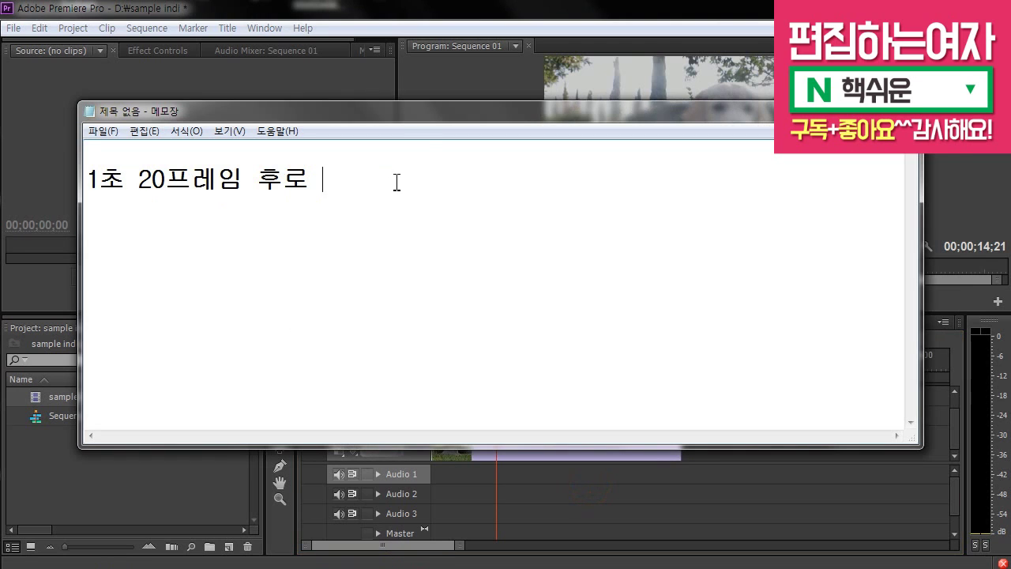
left_click_drag(424, 120, 416, 64)
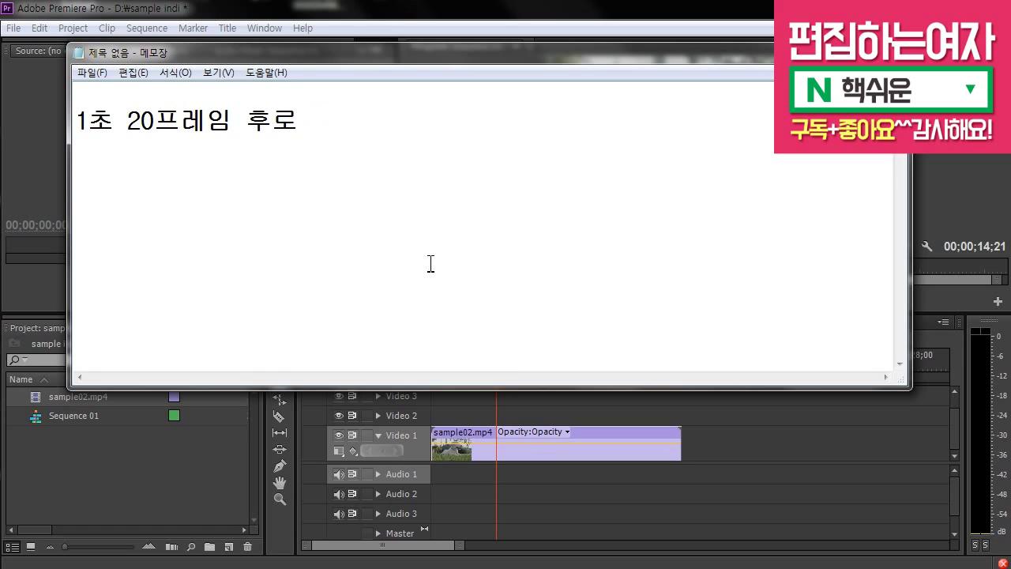
type("+0120 /")
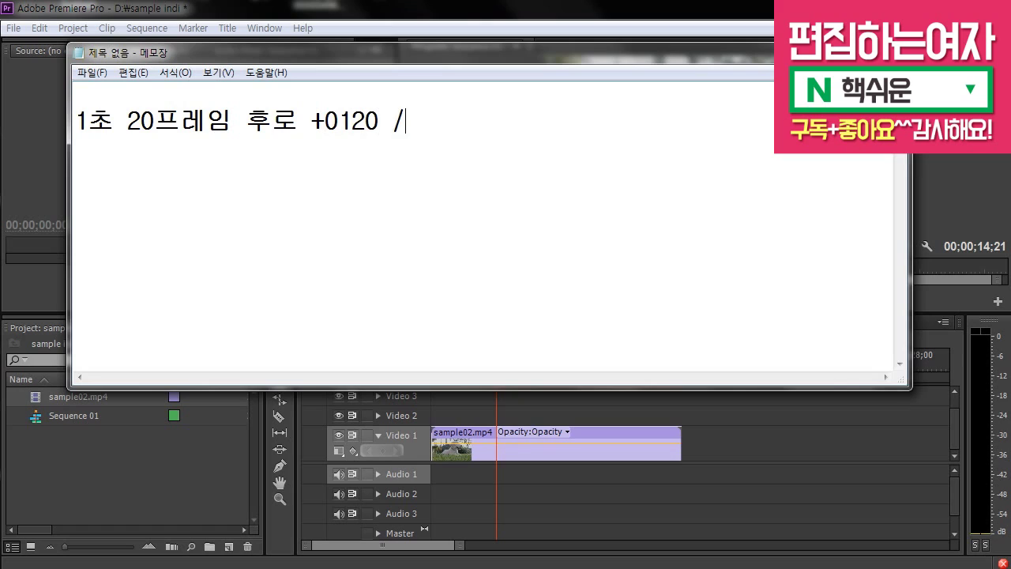
type(" +1.20")
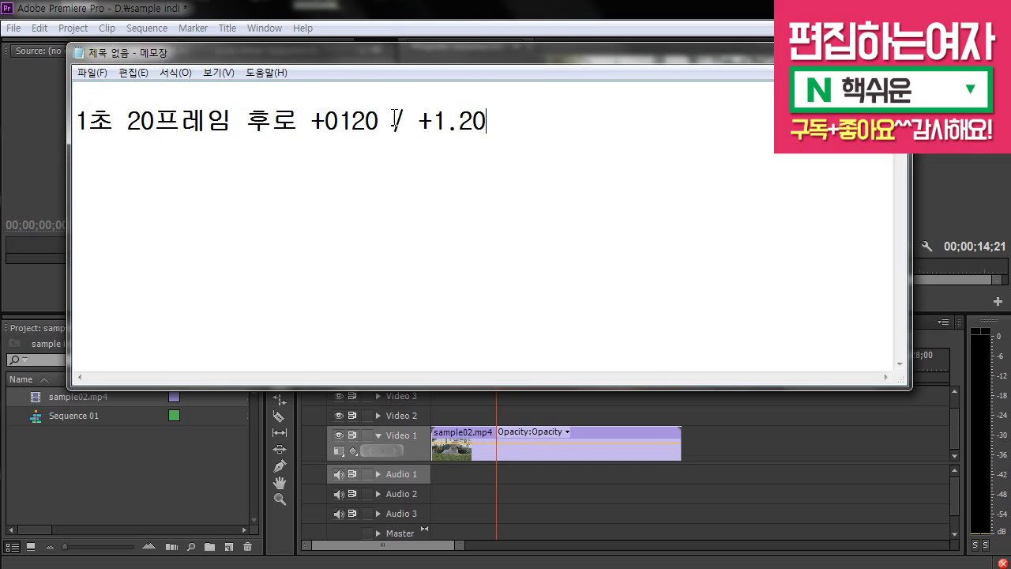
- Switch to Premiere Pro and advance the Sequence 01 playhead by 1 second 20 frames by entering +1.20
left_click(527, 508)
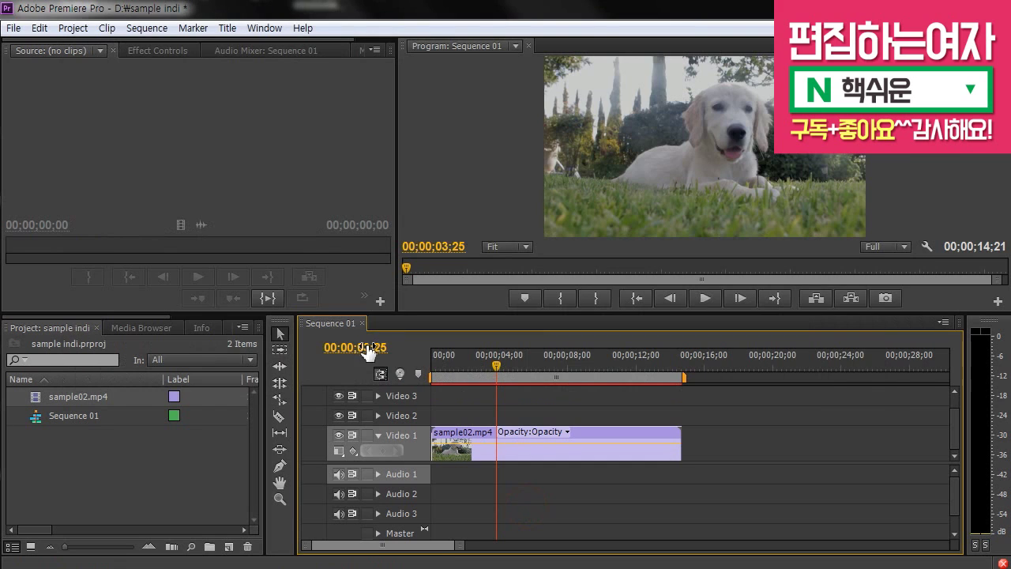
key("alt+Tab")
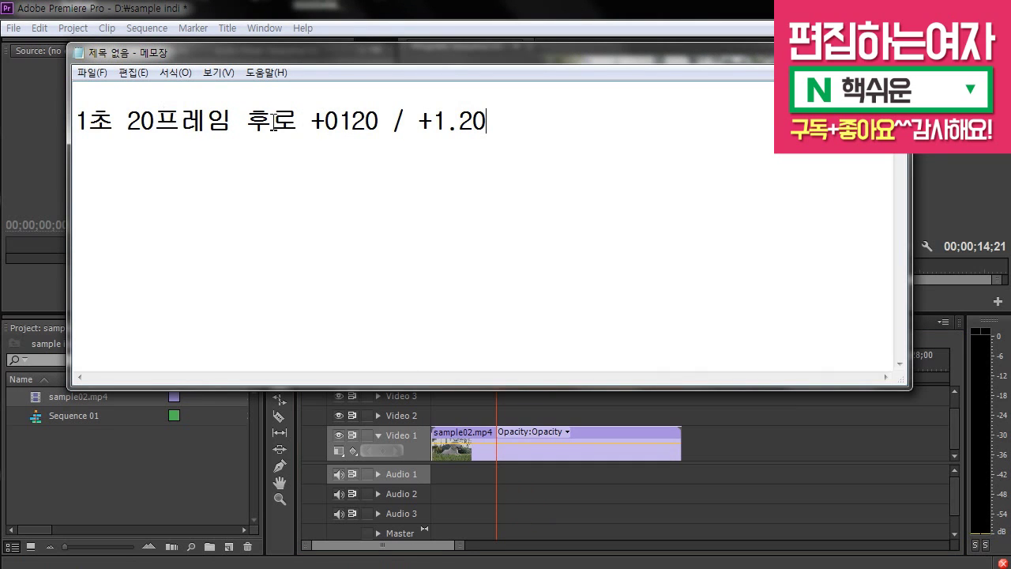
left_click(609, 484)
type("+")
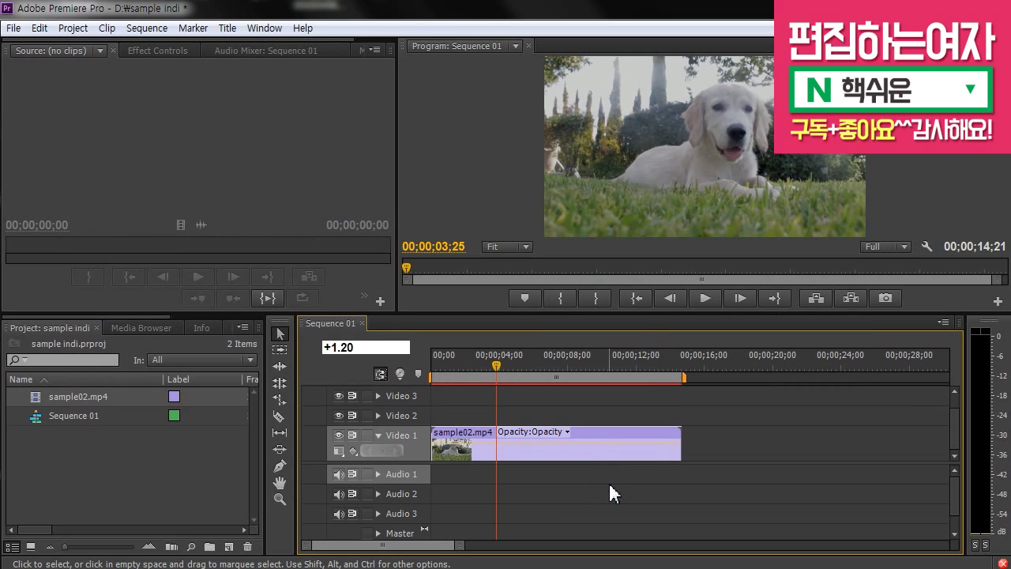
type("1.20")
key("Return")
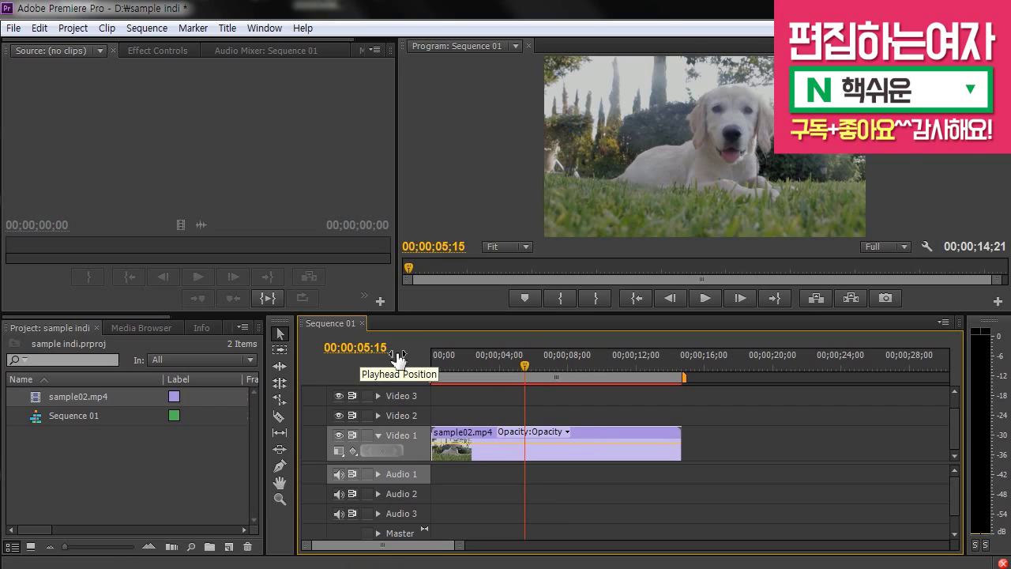
- Switch to Notepad and add the line "1초 20프레임 전으로 -0120 / -1.20" below the existing note
key("alt+Tab")
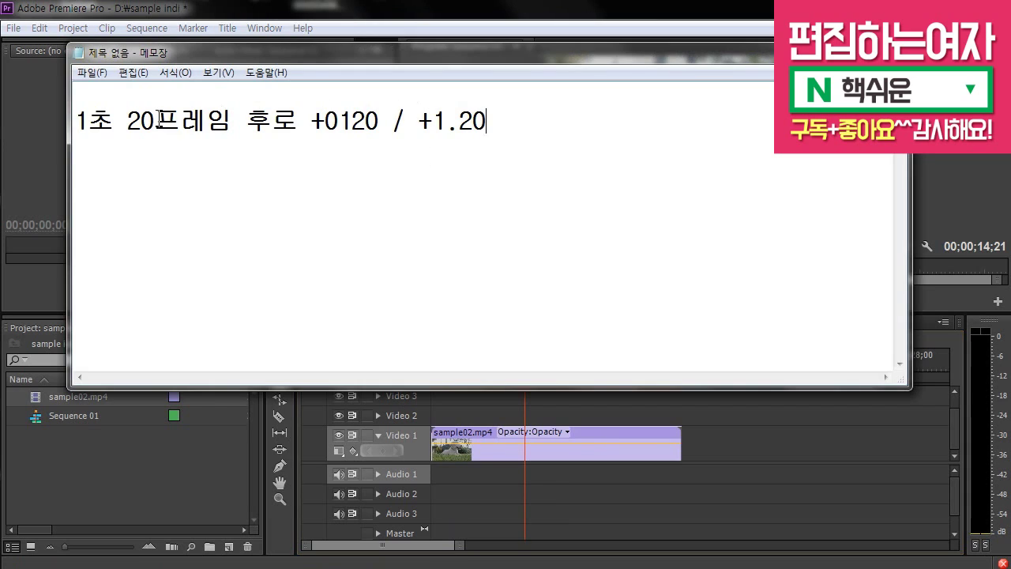
double_click(422, 121)
left_click(501, 137)
key("Return")
type("1초 20프레임 전으로")
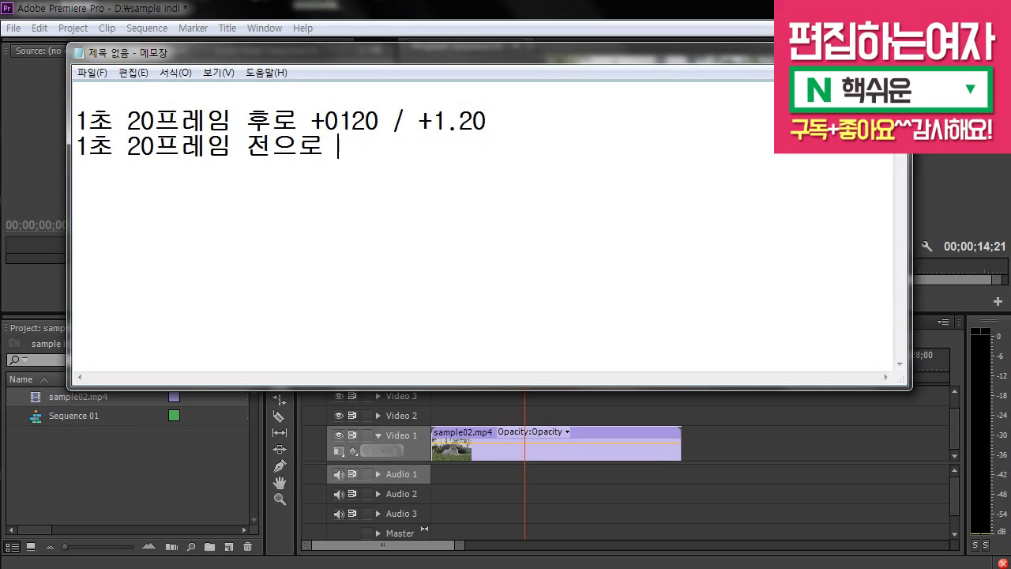
type(" -0120 / ")
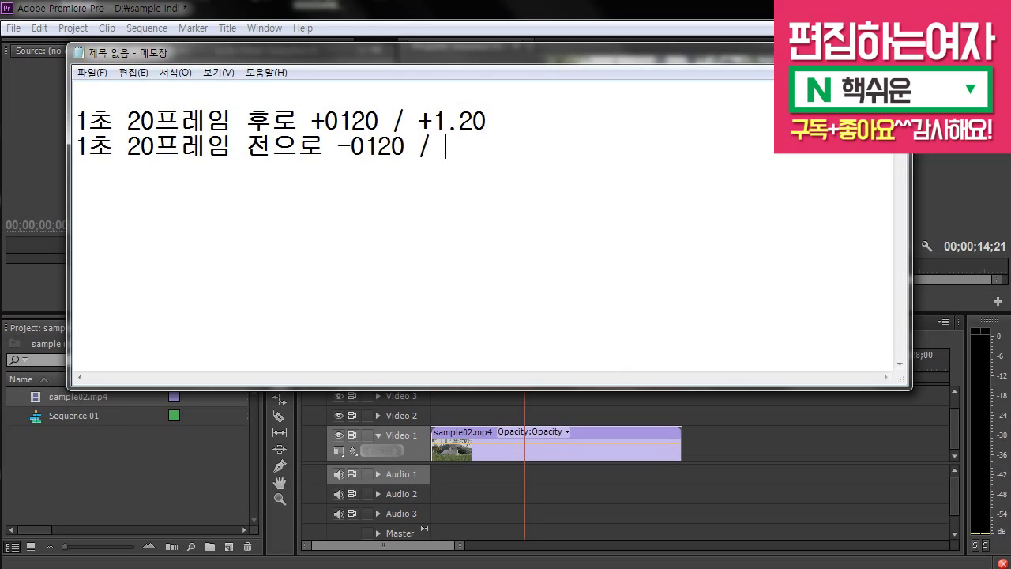
type("-1.20")
left_click_drag(531, 148, 445, 148)
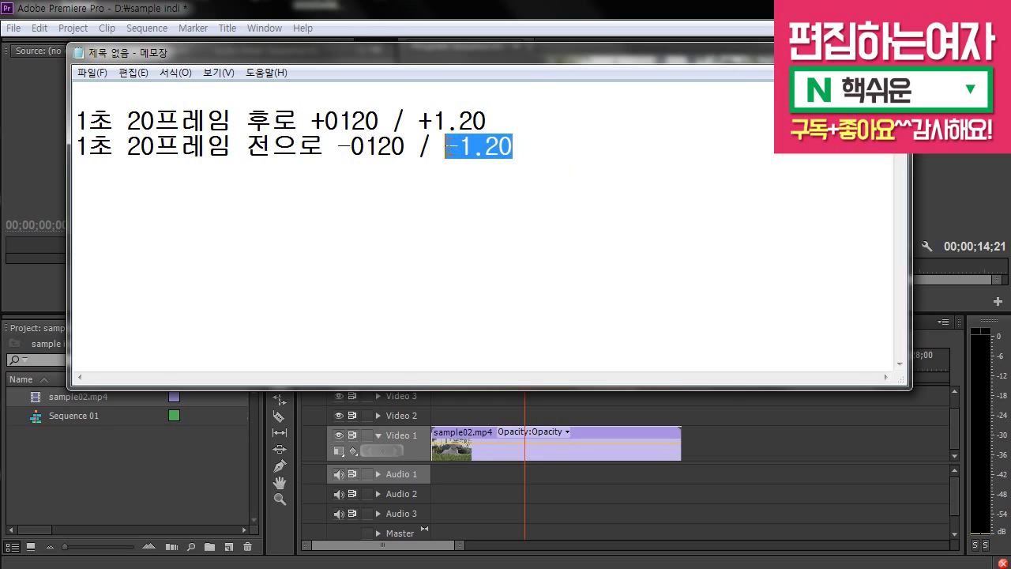
- Switch to Premiere Pro and move the Sequence 01 playhead back 1 second 20 frames by entering -1.20
left_click(741, 441)
type("-")
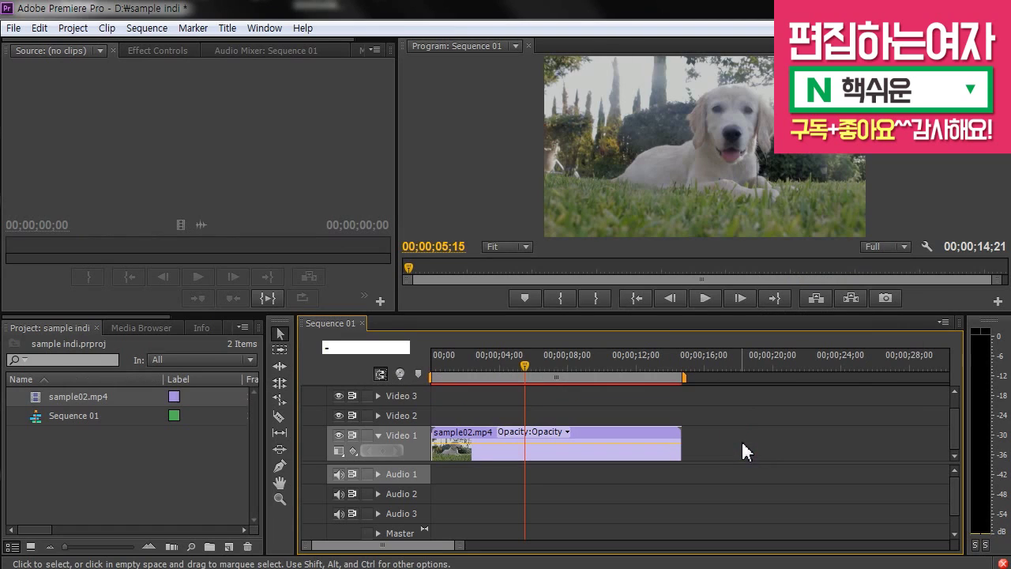
type("1.20")
key("Return")
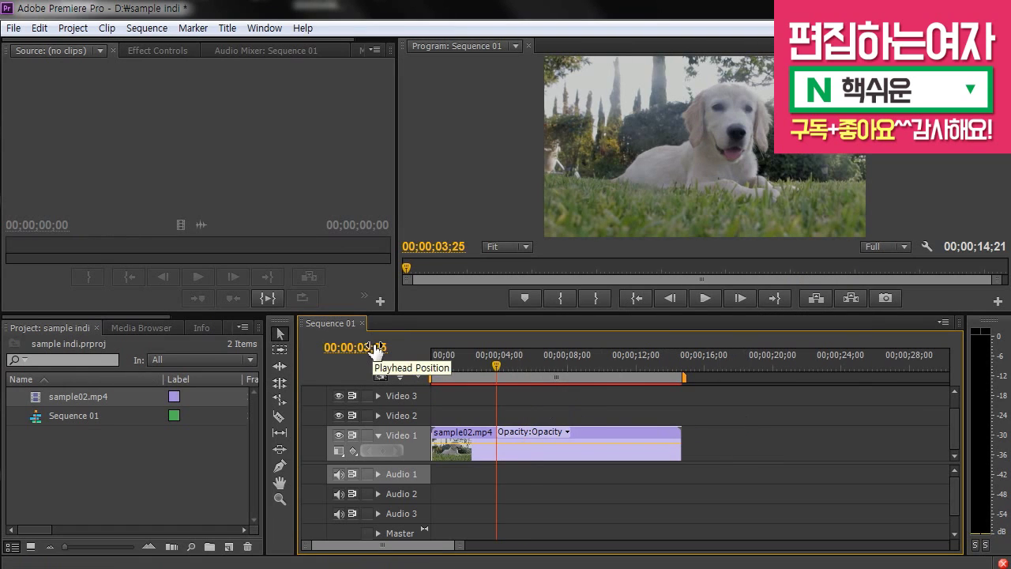
- Switch to Notepad and review the forward and backward relative timecode formats in the two noted lines
key("alt+Tab")
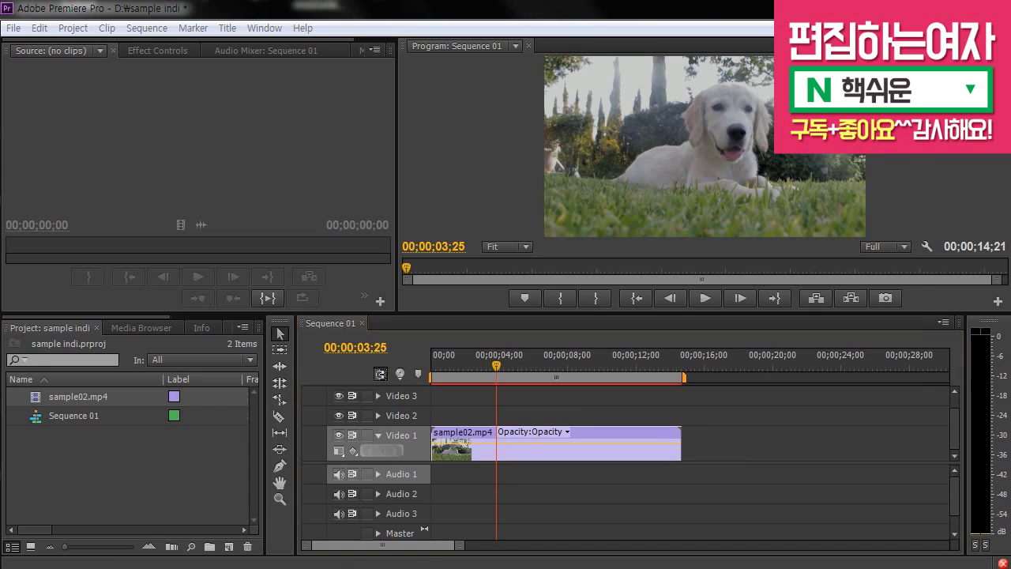
left_click(515, 147)
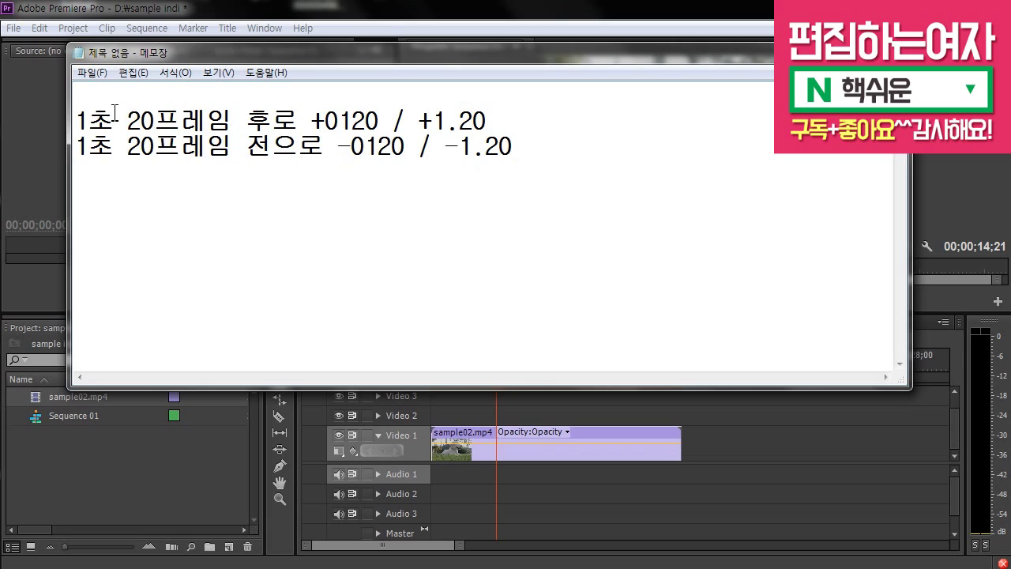
left_click(313, 118)
left_click_drag(338, 147, 406, 147)
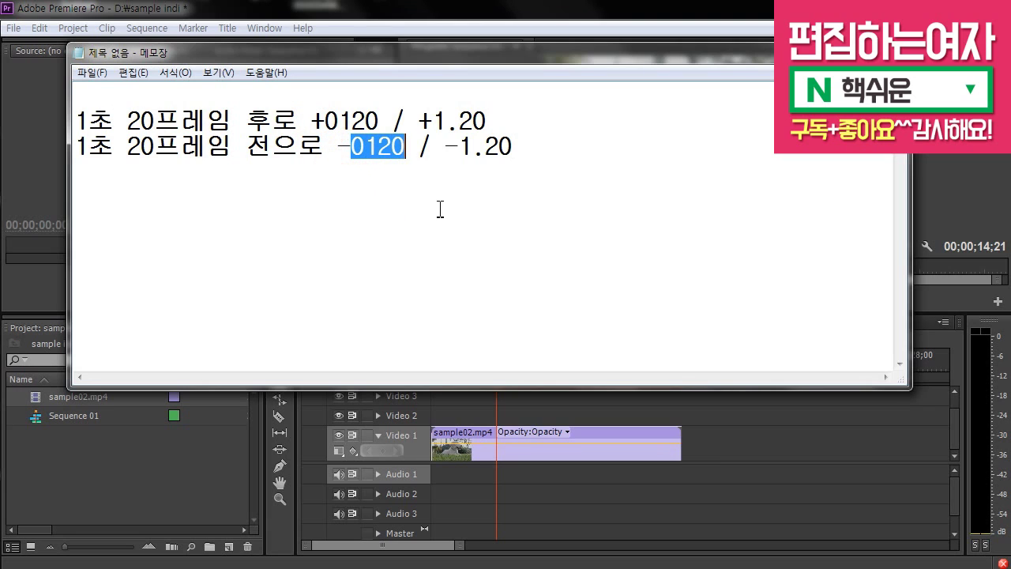
left_click_drag(501, 147, 449, 147)
left_click(514, 147)
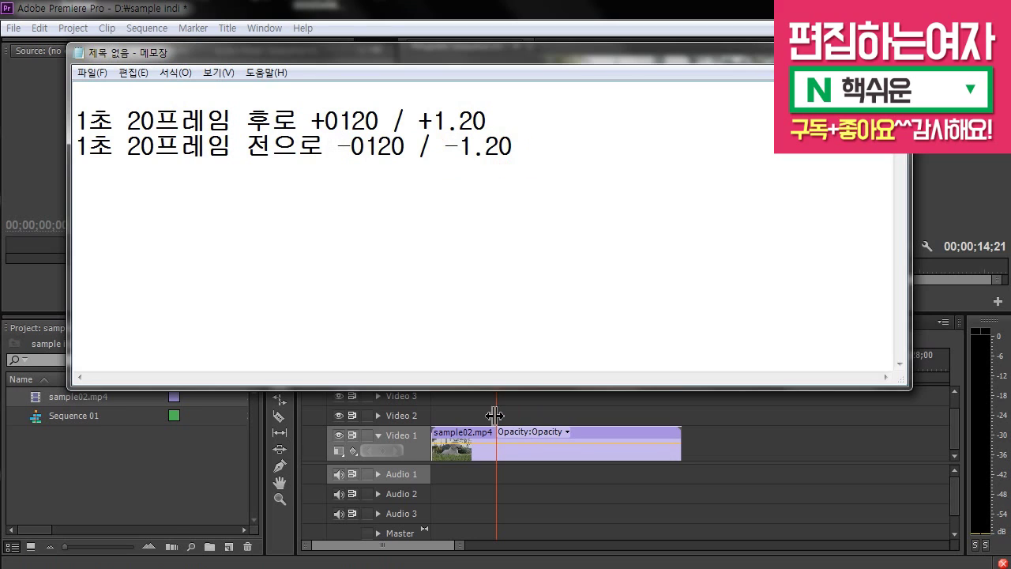
left_click_drag(299, 121, 331, 150)
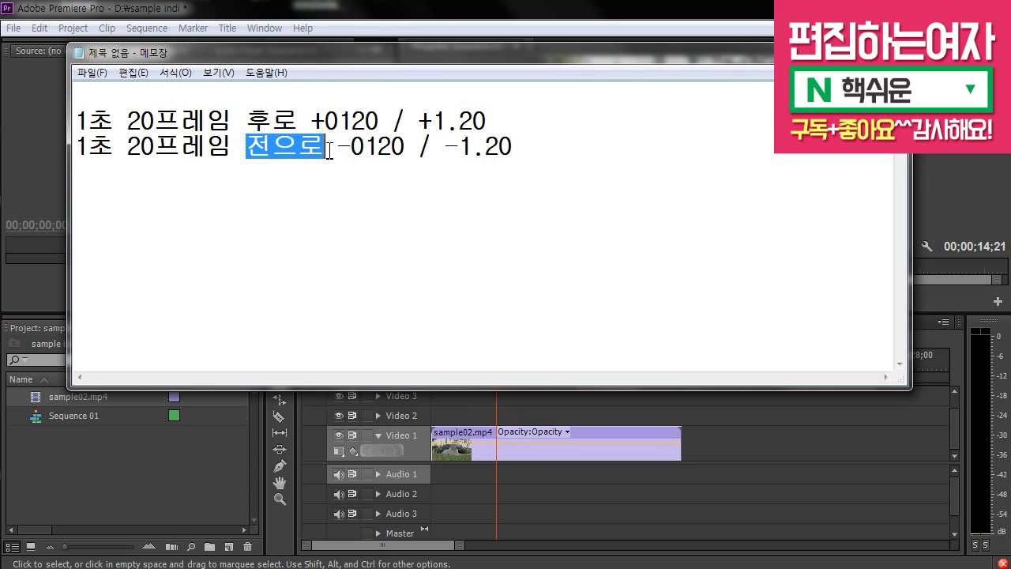
left_click(554, 208)
- Select the sample02.mp4 clip in Premiere Pro, then return to Notepad and add blank space below the timecode notes
left_click(547, 489)
left_click(524, 451)
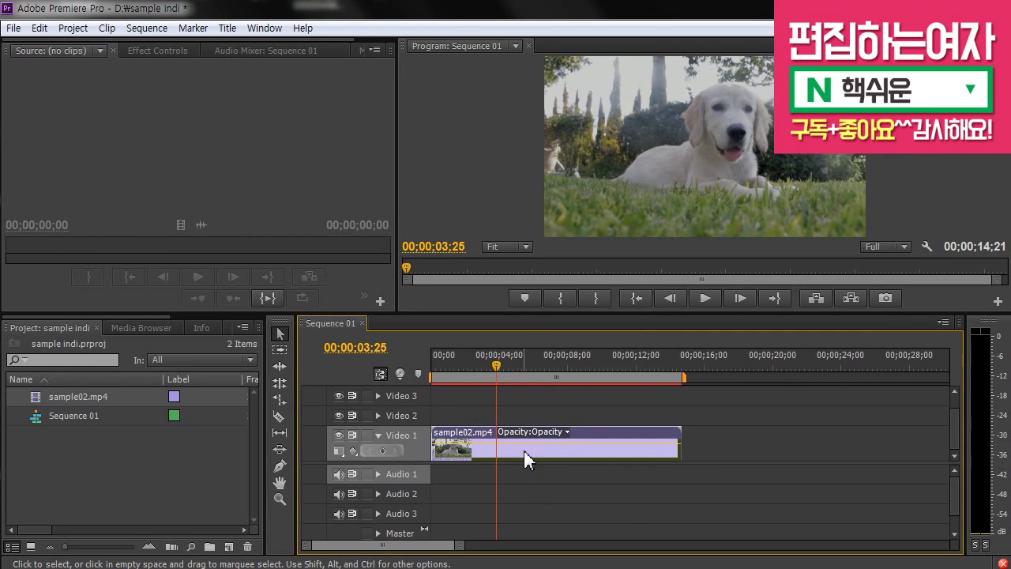
key("alt+Tab")
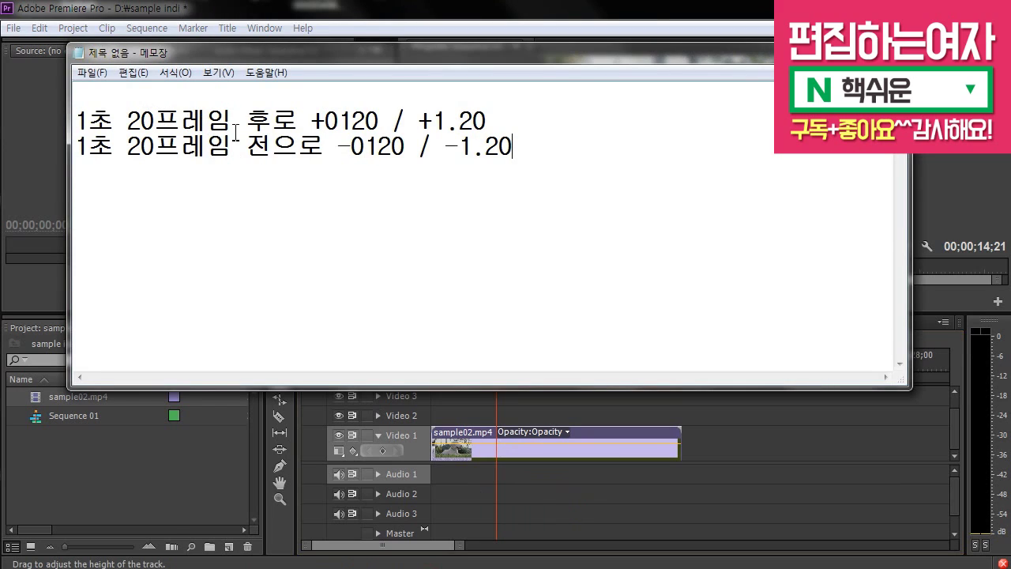
key("Return")
- Switch to Premiere Pro, move the selected sample02.mp4 clip to 1 second by entering 1. and place the playhead at 00;00;01;00
left_click(540, 493)
left_click(528, 453)
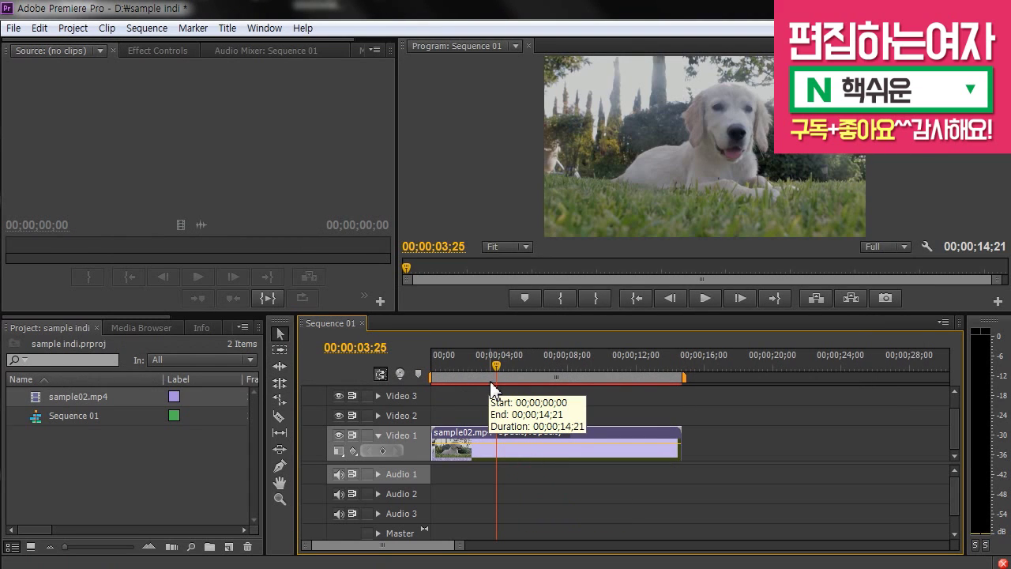
type("1.")
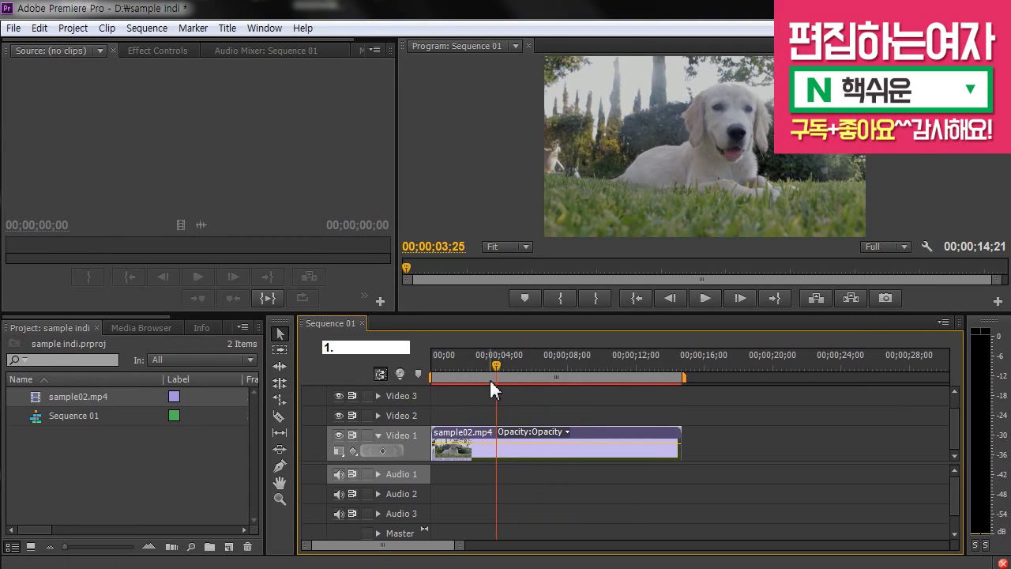
key("Return")
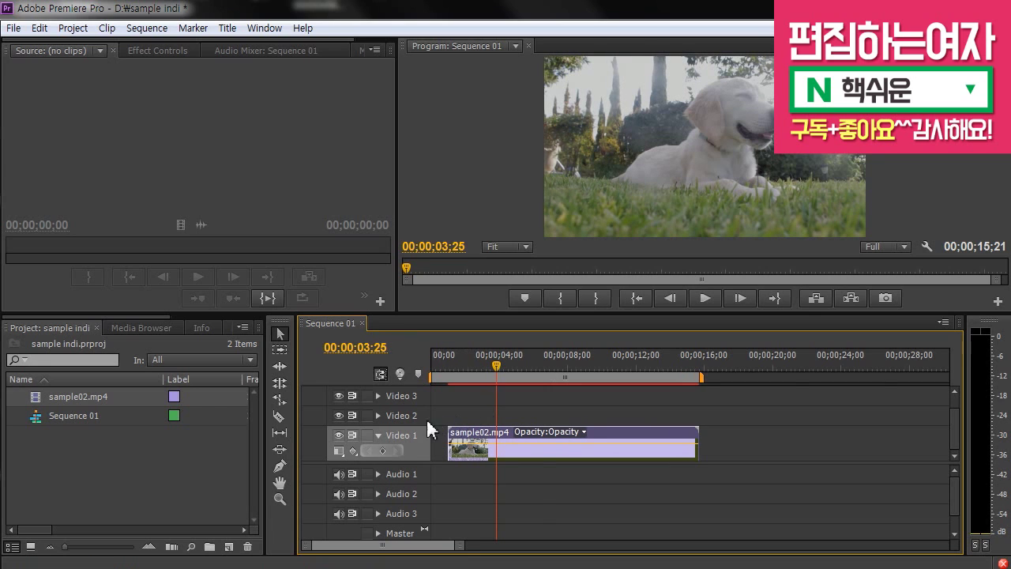
scroll(440, 450, "up", 2, "alt")
left_click_drag(459, 369, 460, 363)
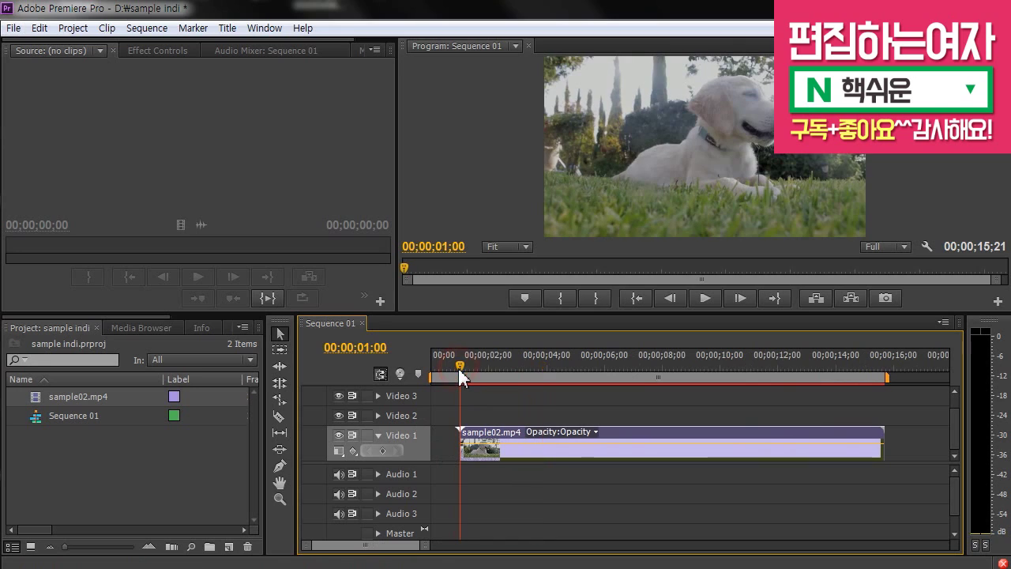
- Move the selected sample02.mp4 clip to 2 seconds by entering 2. and place the playhead at 00;00;02;00
left_click(517, 508)
left_click(490, 456)
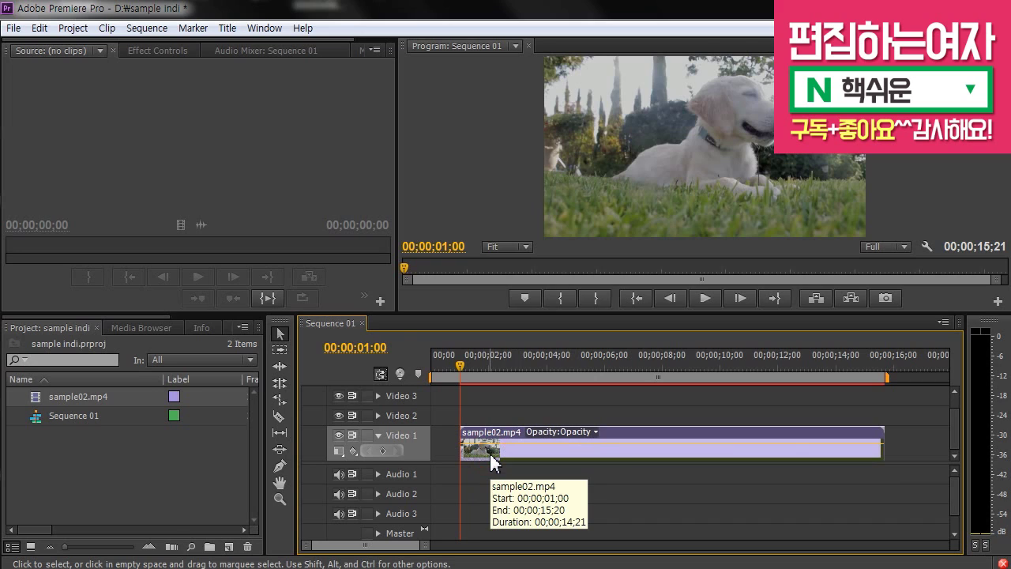
type("2.")
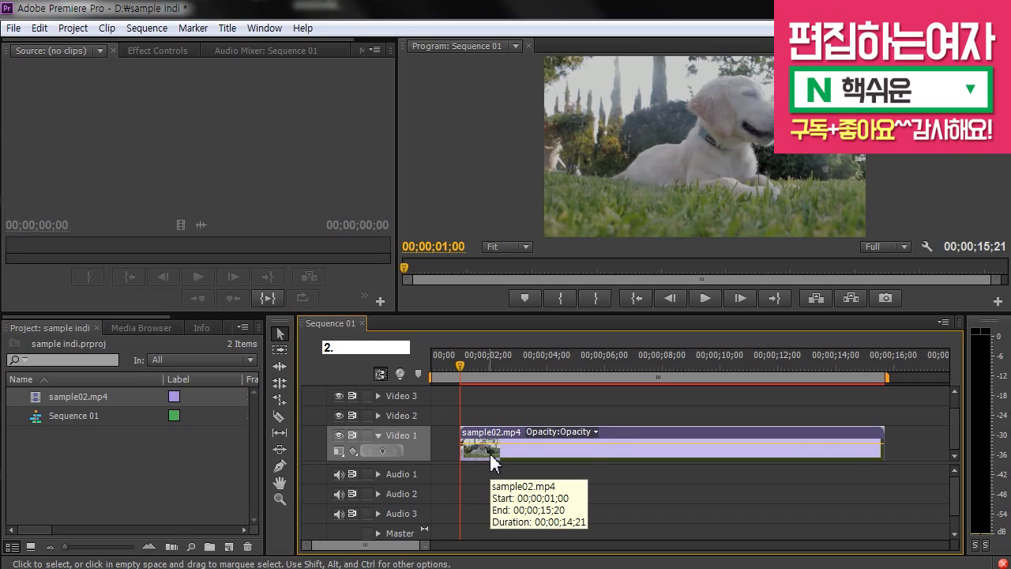
key("Return")
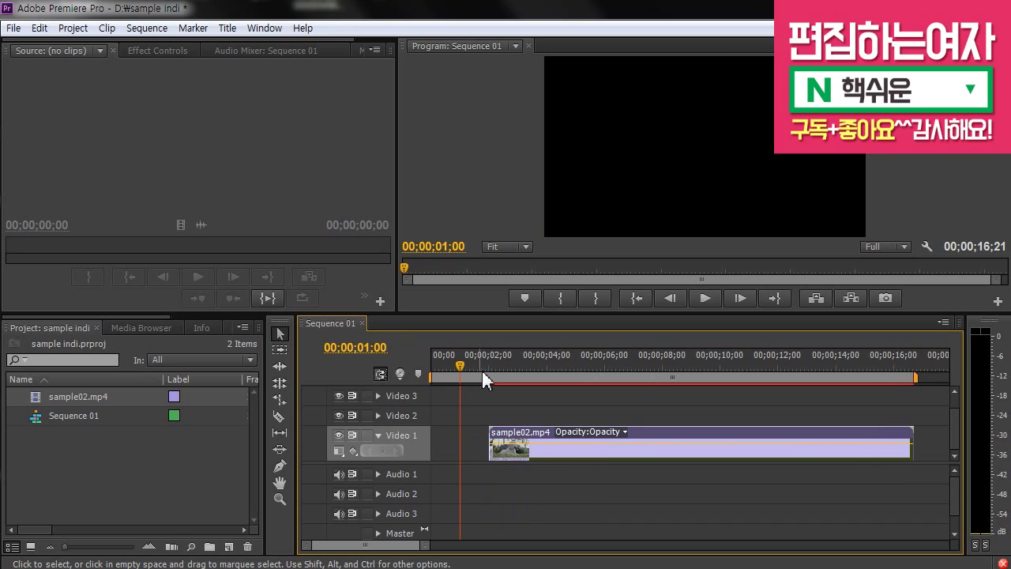
left_click(489, 368)
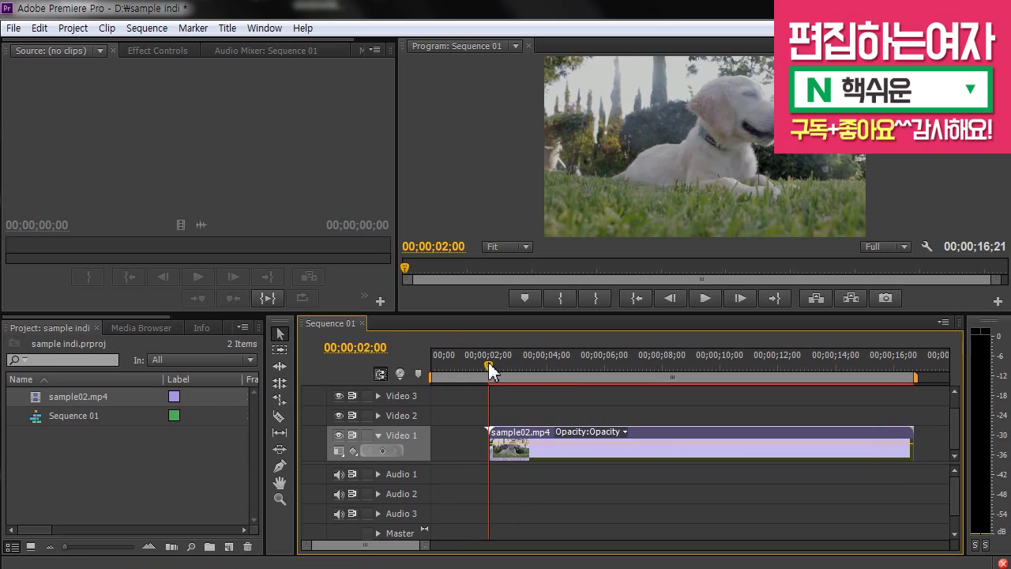
- Move the sample02.mp4 clip back to the start of Sequence 01 on Video 1
left_click_drag(517, 447, 460, 514)
- Switch to Notepad and write "소스를 선택한 상태에서 시간을 입력을 하면" and, on the following line, "그 시간대로 소스가 이동"
key("alt+Tab")
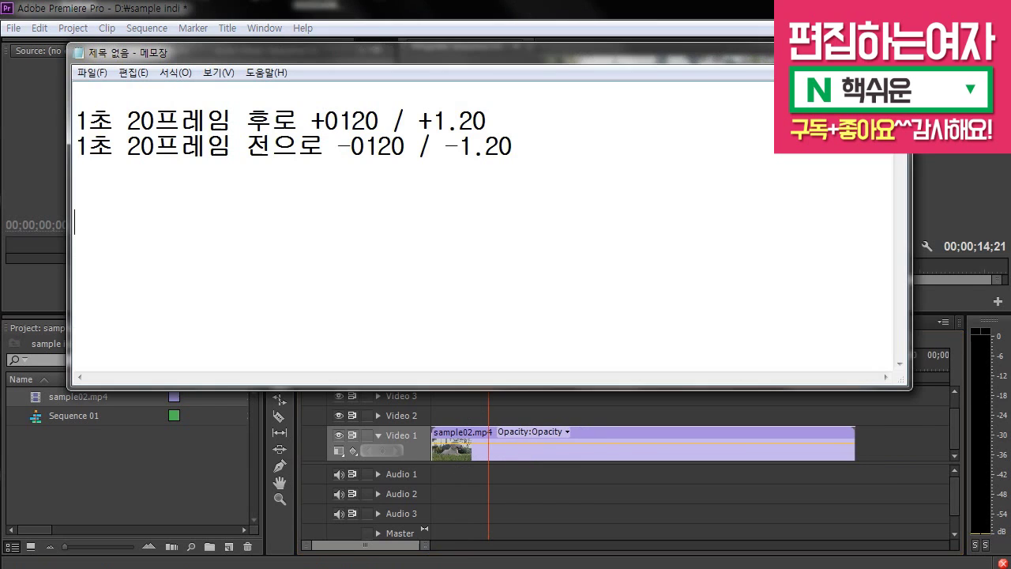
type("소스를 선택한 상")
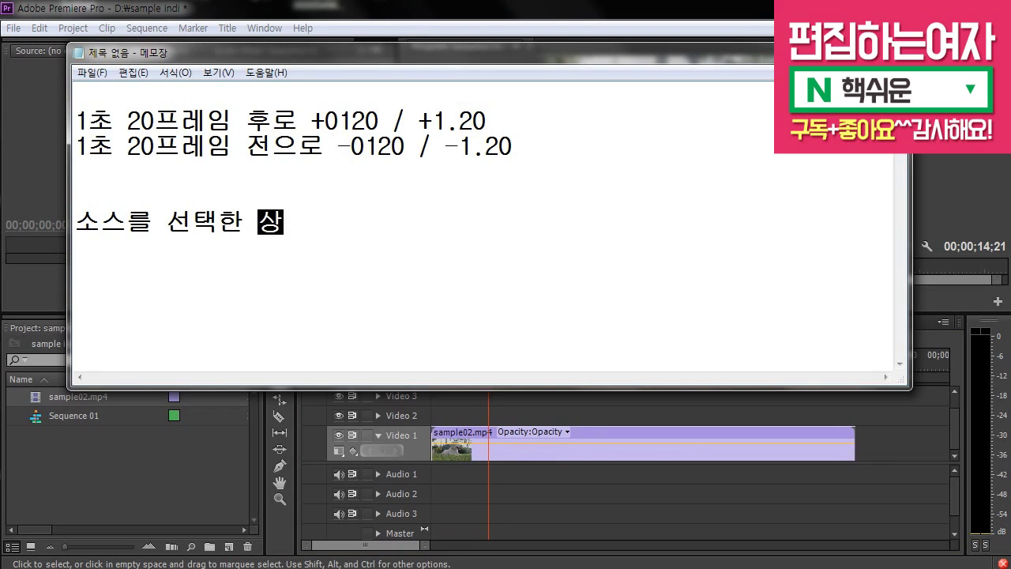
type("태에서 시간으")
key("BackSpace")
key("BackSpace")
type("을 입력을 하며")
type("ㄴ")
key("Return")
type("그 시간대로 소스가 이동")
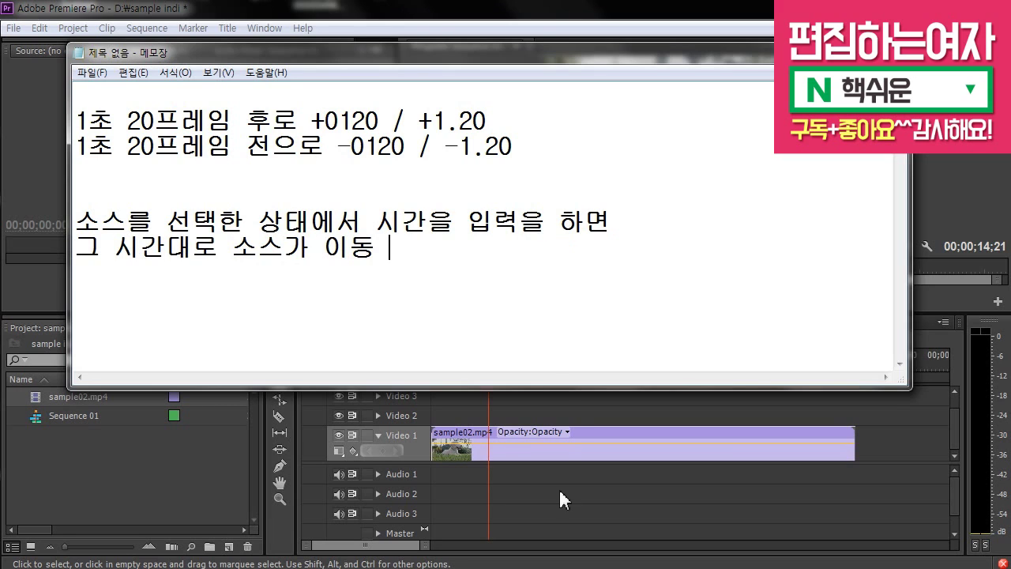
- Switch to Premiere Pro, move the selected sample02.mp4 clip to 5 seconds by entering 5. and place the playhead at 00;00;05;00
left_click(559, 488)
left_click(531, 454)
type("5")
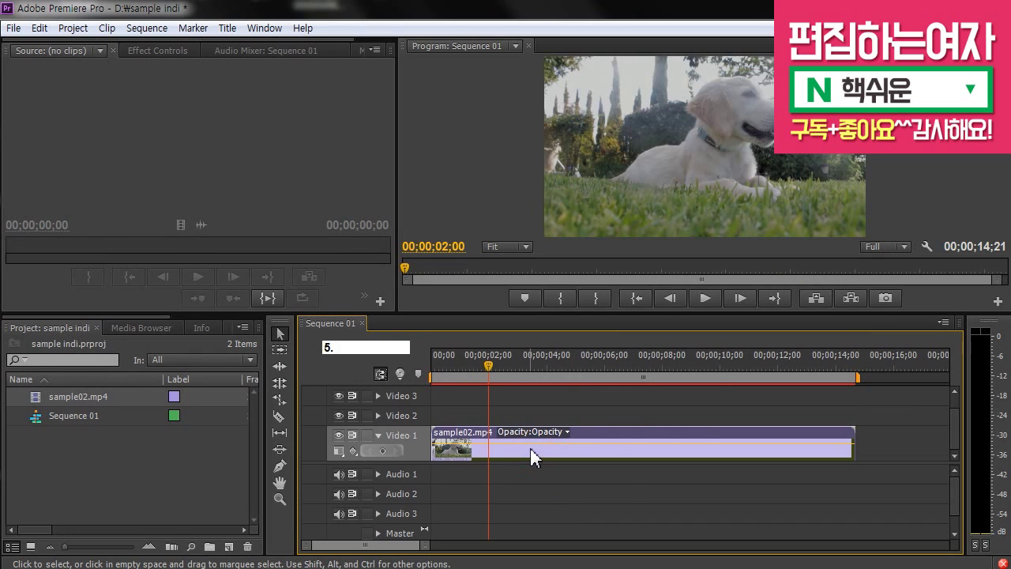
type(".")
key("Return")
left_click(577, 355)
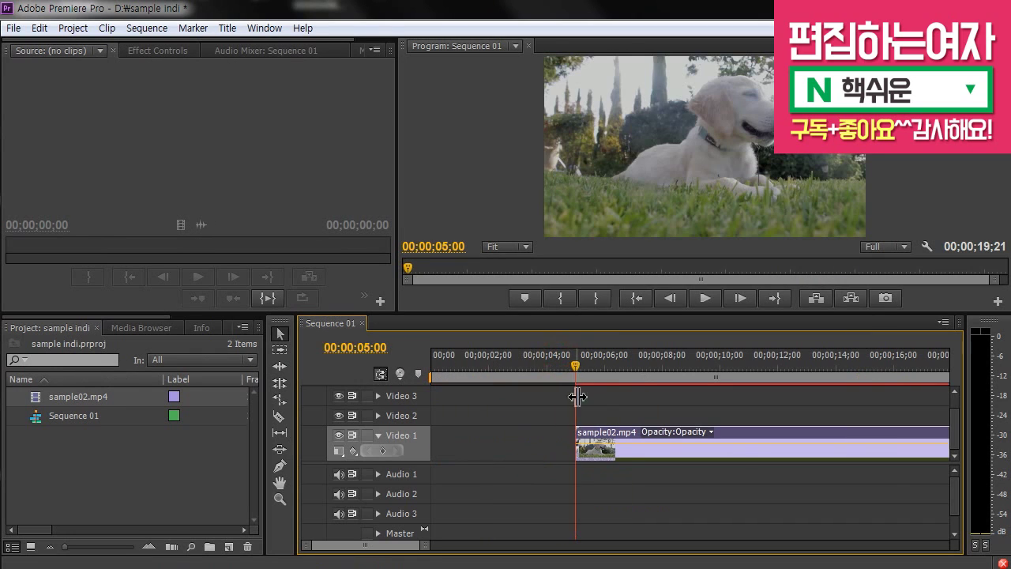
- Reposition the selected sample02.mp4 clip from 5 seconds to 2 seconds by entering 2. and align the playhead with its start
scroll(553, 515, "down", 2)
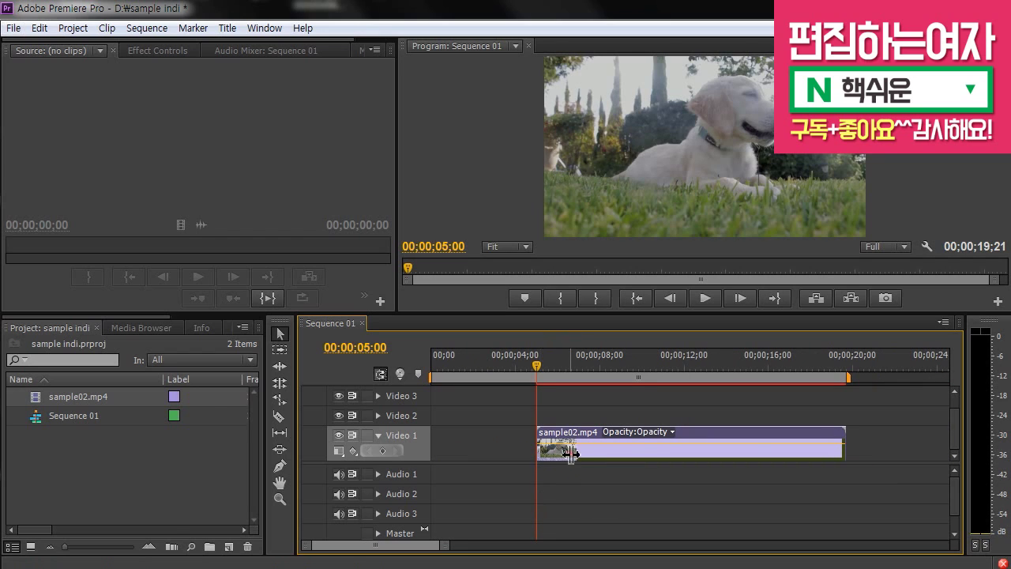
type("2.")
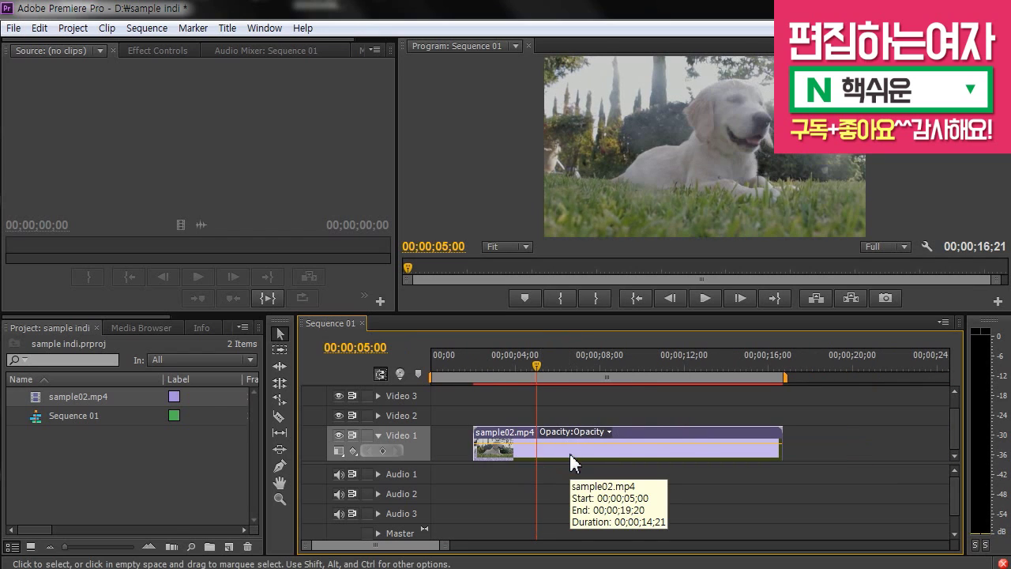
key("Return")
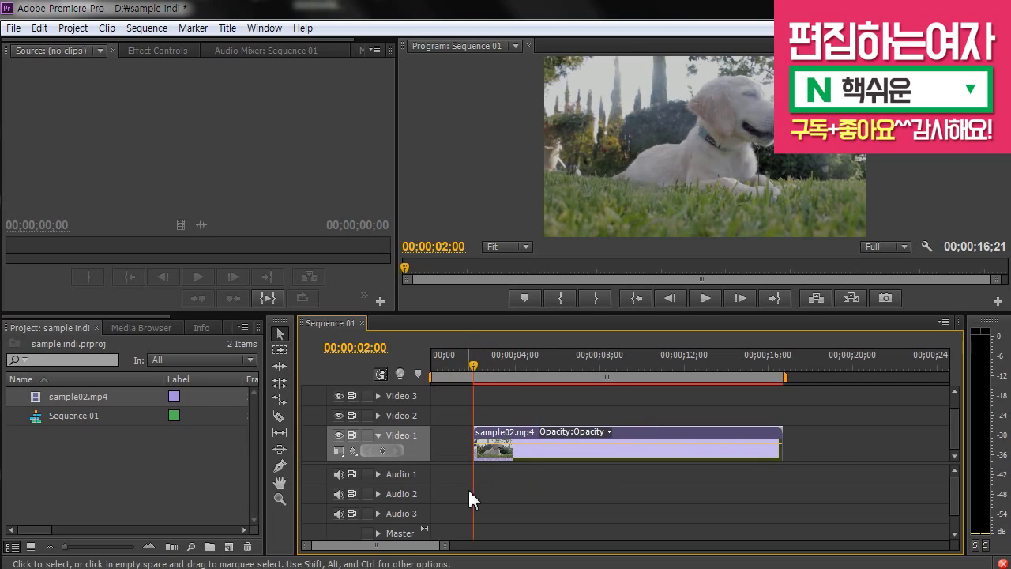
- Shift the selected sample02.mp4 clip 2 seconds forward by entering +2. and place the playhead at 00;00;04;00
left_click(486, 450)
type("+2.")
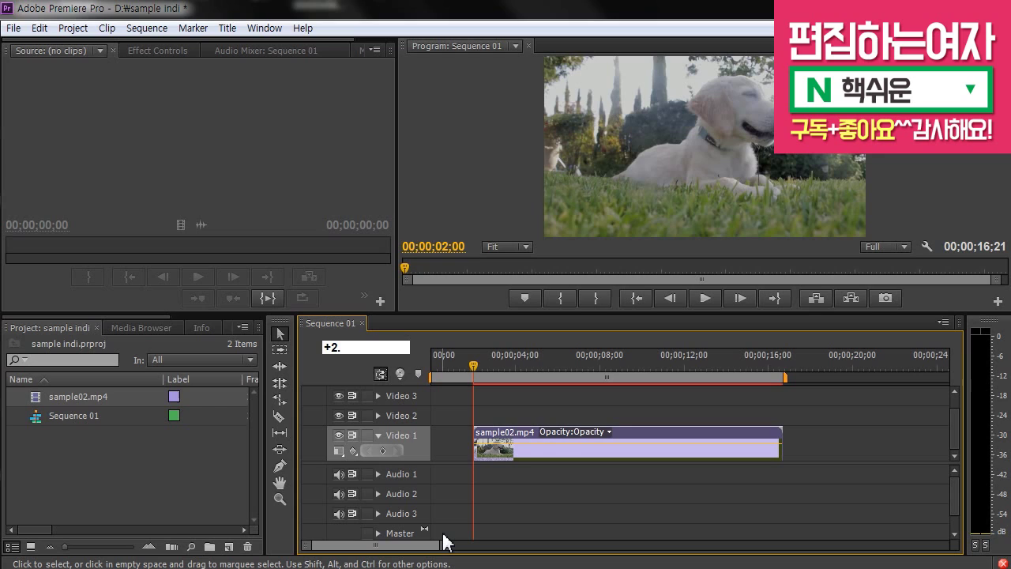
key("Return")
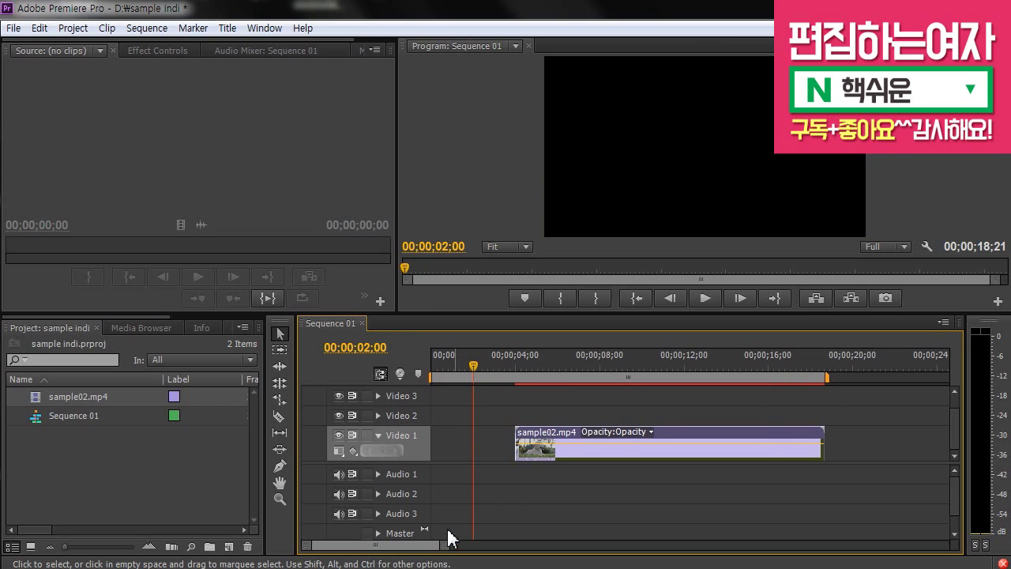
left_click(514, 357)
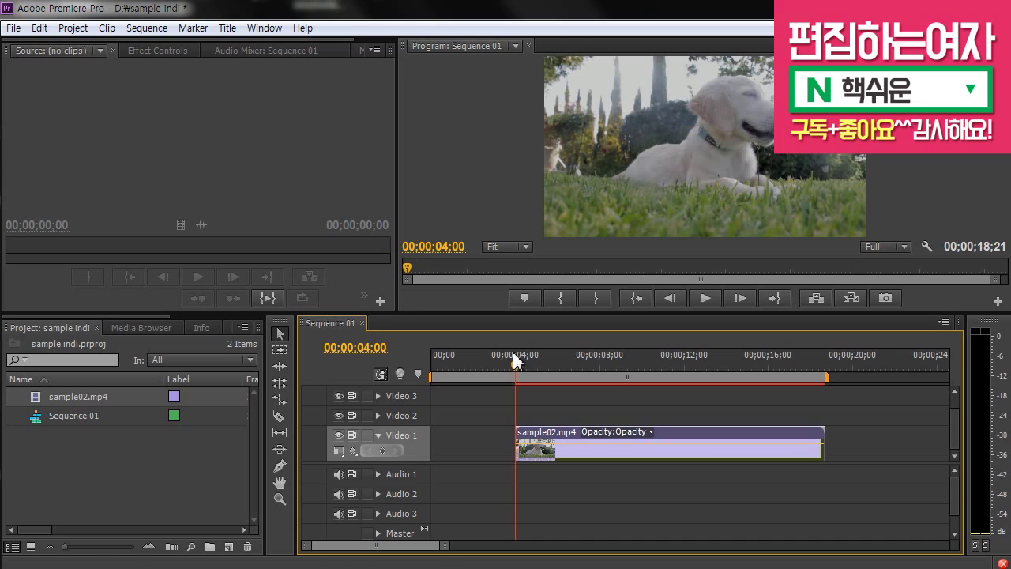
- Shift the selected sample02.mp4 clip 3 seconds backward by entering -3. as a relative timecode
left_click(539, 519)
left_click(540, 457)
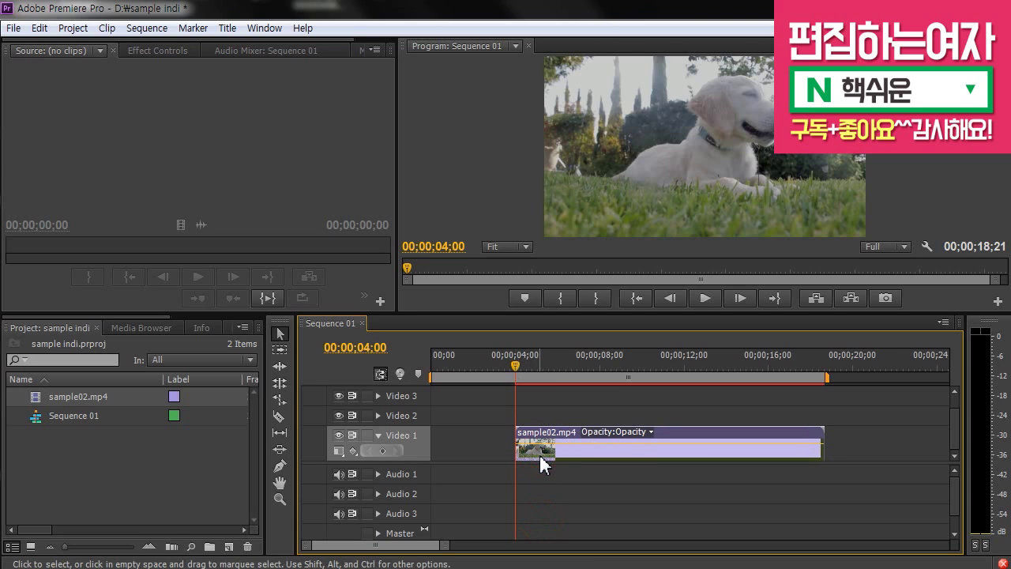
type("-")
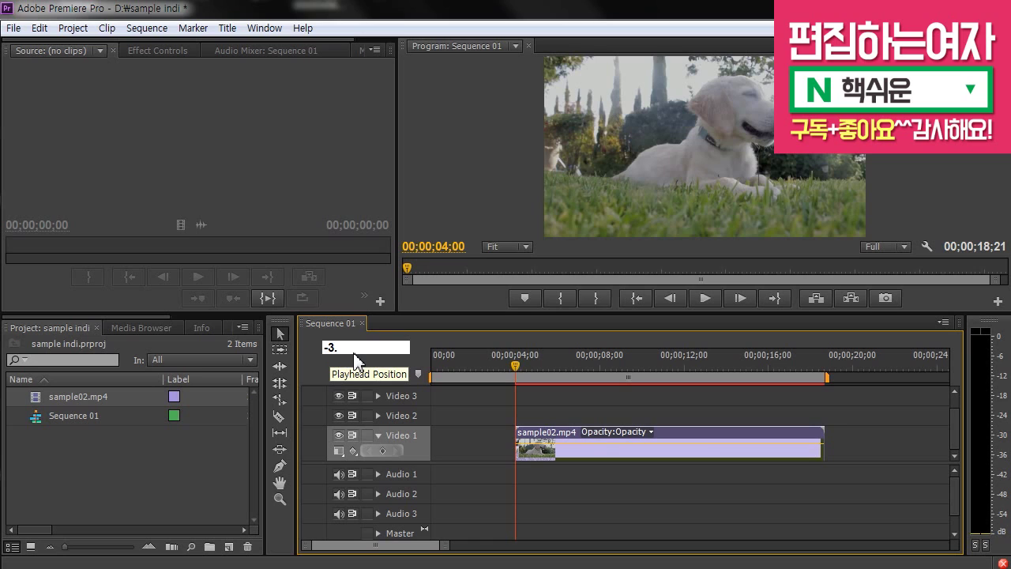
type("3.")
key("Return")
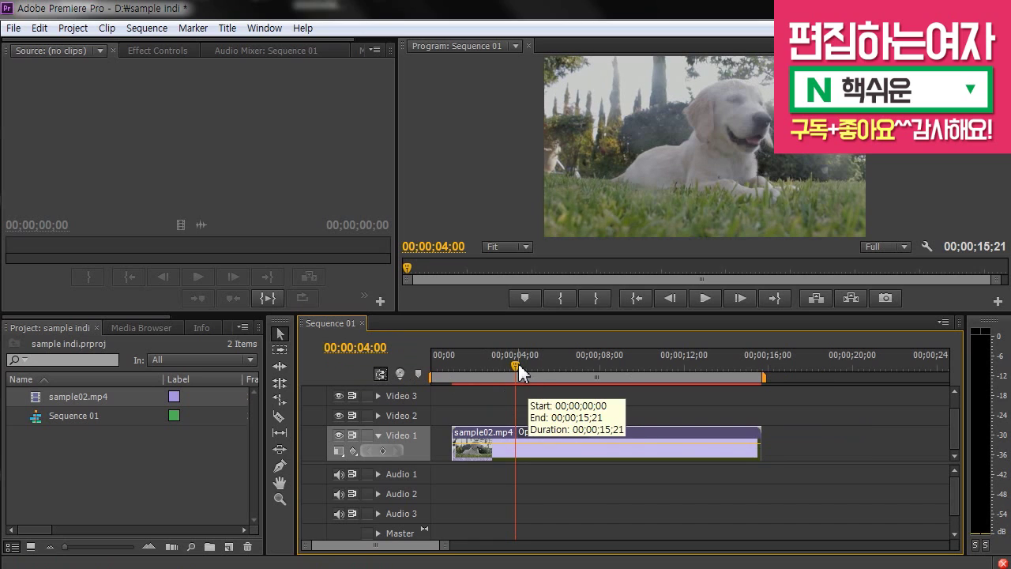
- Place the playhead at the start of the sample02.mp4 clip, 00;00;01;00, and keep the clip selected
left_click(452, 368)
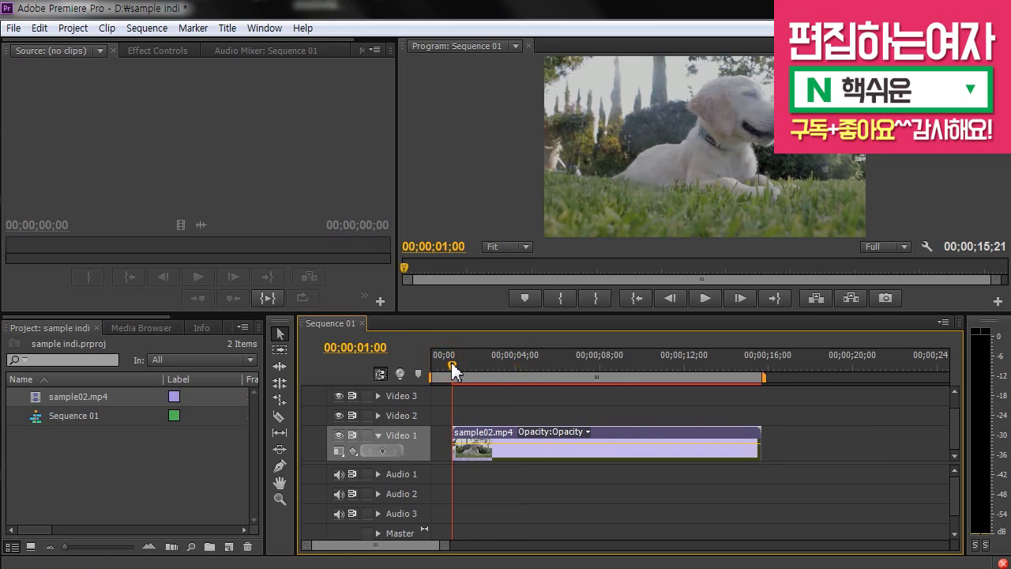
left_click_drag(510, 493, 469, 398)
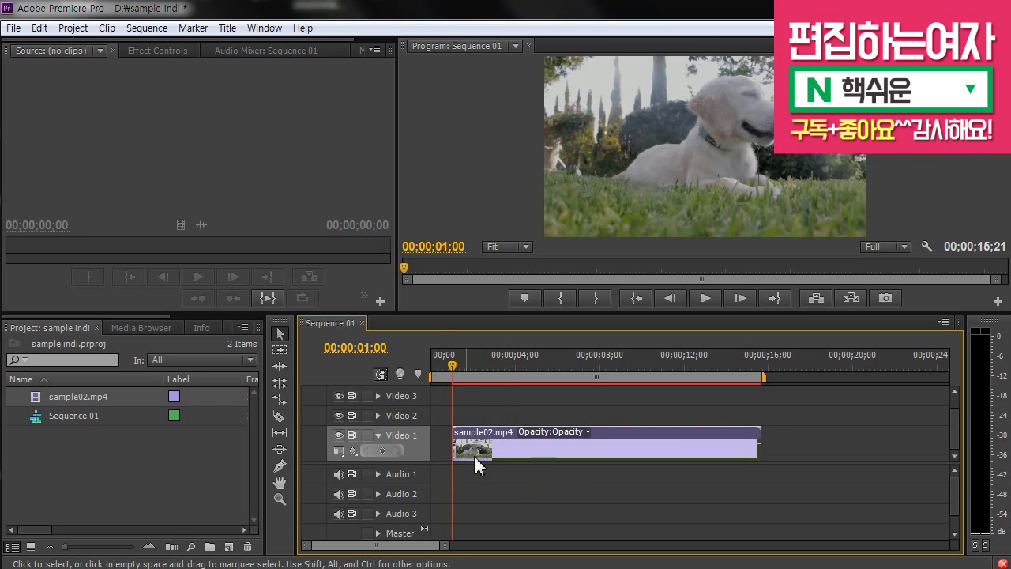
- Switch to Notepad and insert the line "소스를 선택하지 않은 상태에서 시간을 입력을하면" above the existing rule about a selected source
key("alt+Tab")
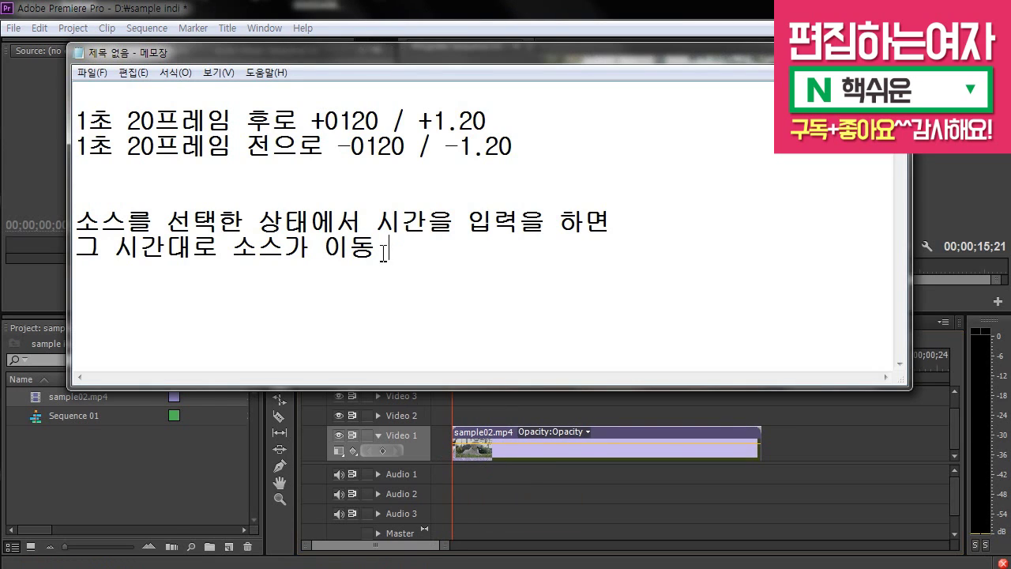
left_click(76, 221)
type("소스를 선택")
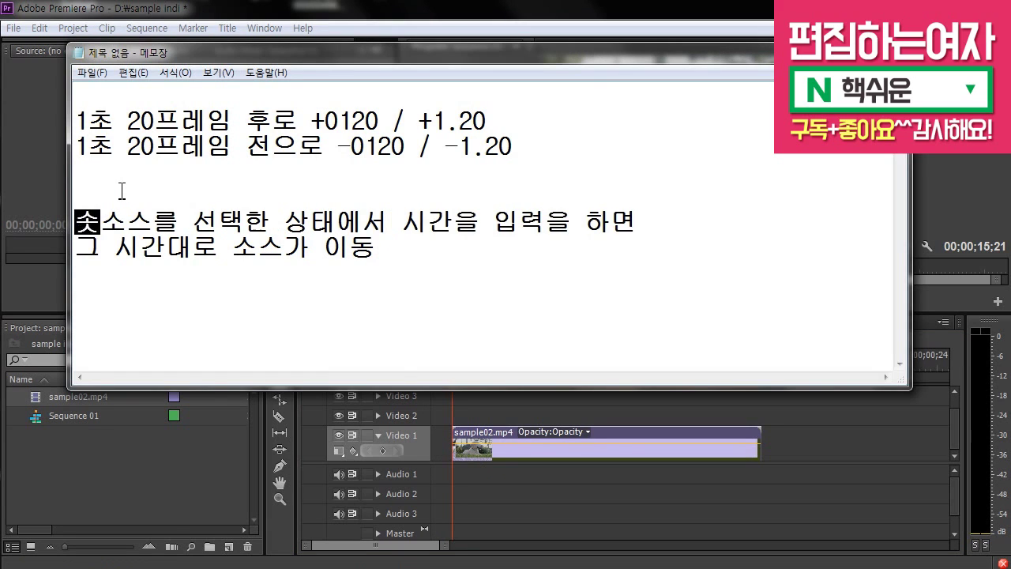
type("할지 아")
key("BackSpace")
key("BackSpace")
key("BackSpace")
key("BackSpace")
key("BackSpace")
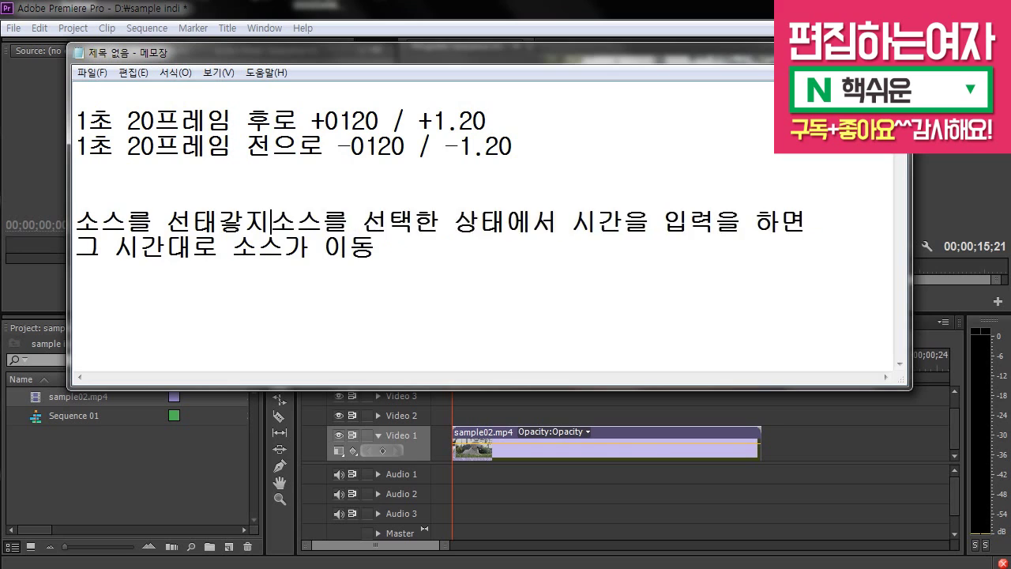
type("핫")
key("BackSpace")
type("지 않은 상태에서 ")
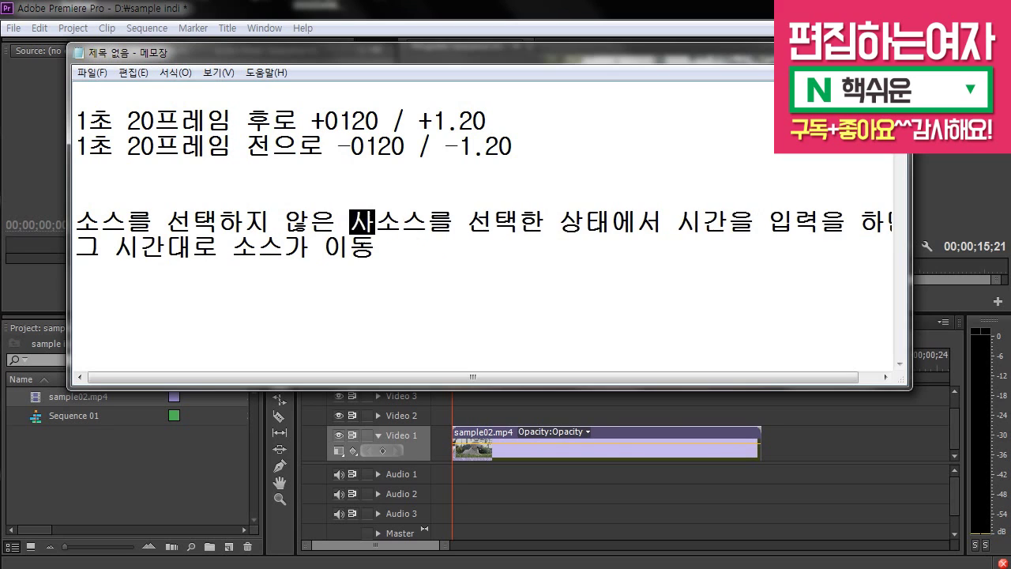
type("시간을 입력ㅇ")
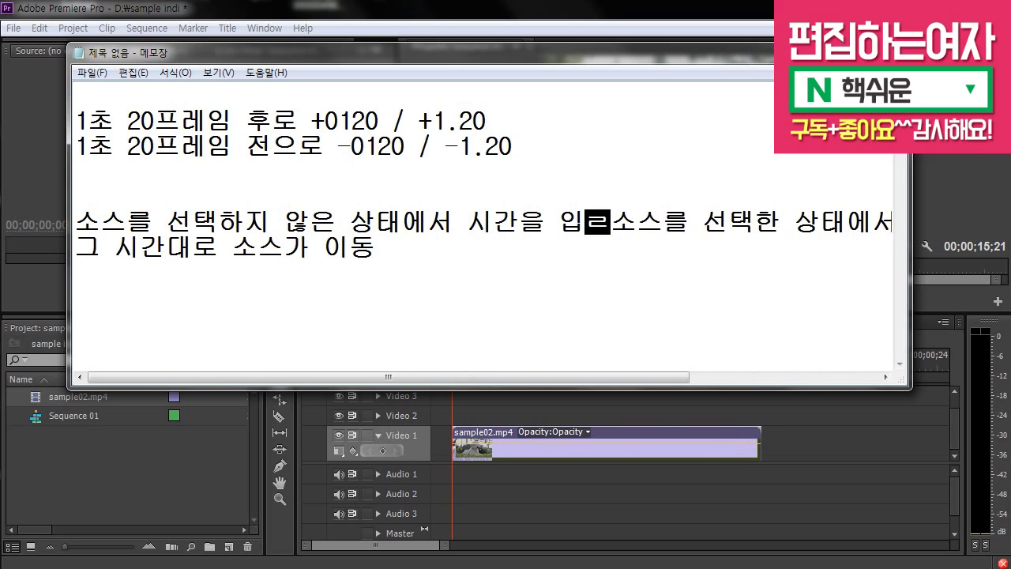
type("을하면")
key("Return")
- Complete the unselected-source rule with a second line reading "그 시간대로 인디케이터가 이동"
type("그 시간대로 ㅇ")
type("인디케이터가 ")
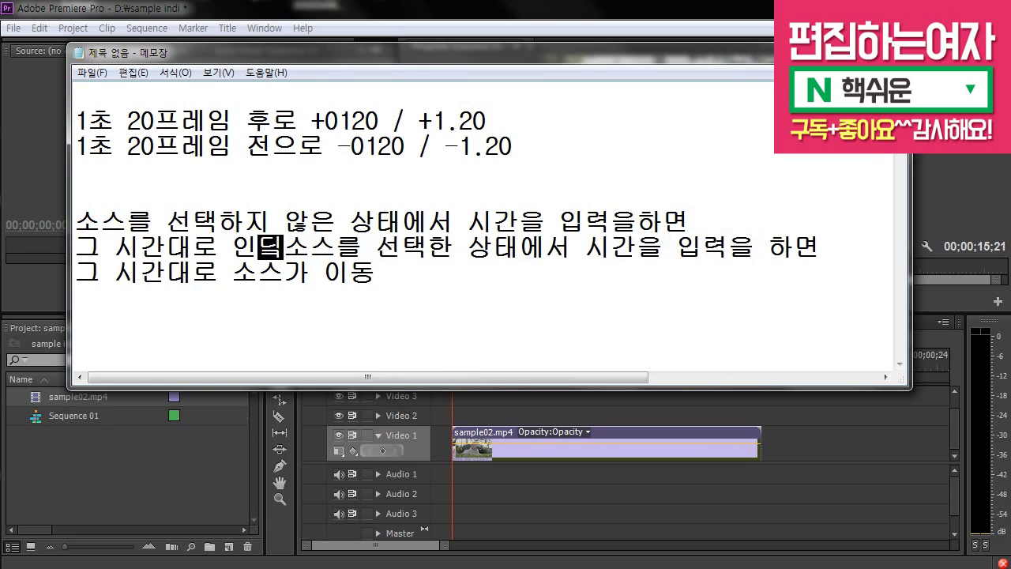
type("이동")
key("Return")
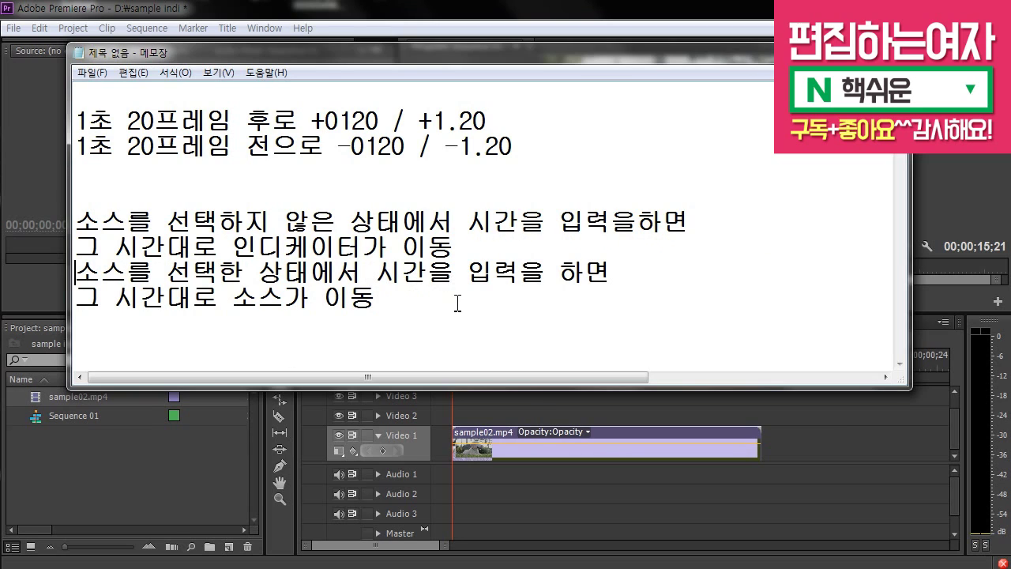
- Add the line "소스를 선택한 상태에서 +,-이용해서 시간을 입력하면" at the end of the notes
left_click_drag(428, 311, 76, 212)
left_click(496, 308)
left_click(435, 300)
key("Return")
type("소스를 선택한 ㅅ상태에서 +,/")
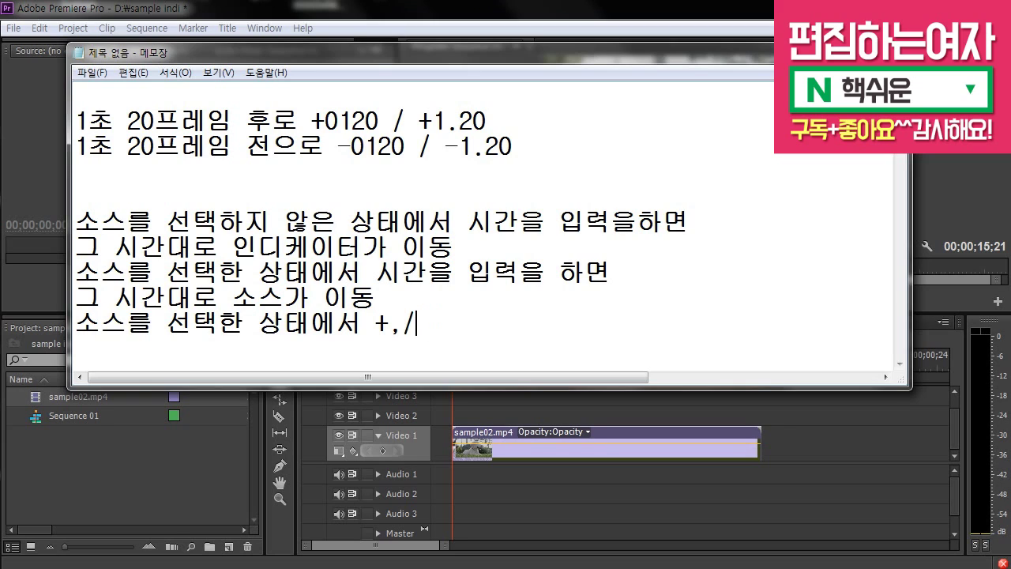
key("BackSpace")
key("BackSpace")
type(",-이용해서 시간을 이")
type("ㅂ력하면")
key("Return")
- Finish the plus/minus rule with a closing line reading "소스가 전이나 후로 이동."
type("소스가 그 ")
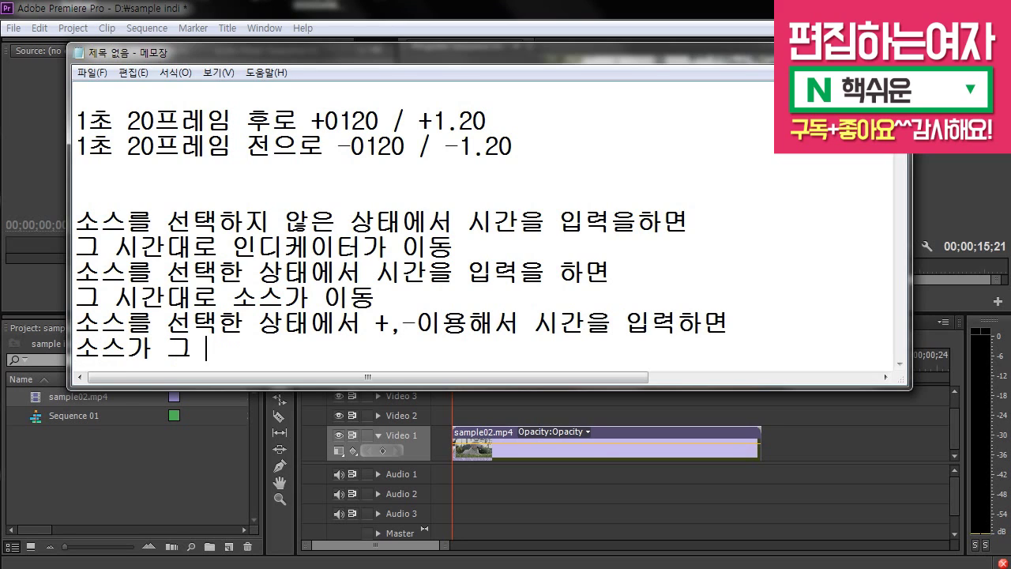
type("ㅈ")
key("BackSpace")
key("BackSpace")
key("BackSpace")
type("전이나 후로 이동.")
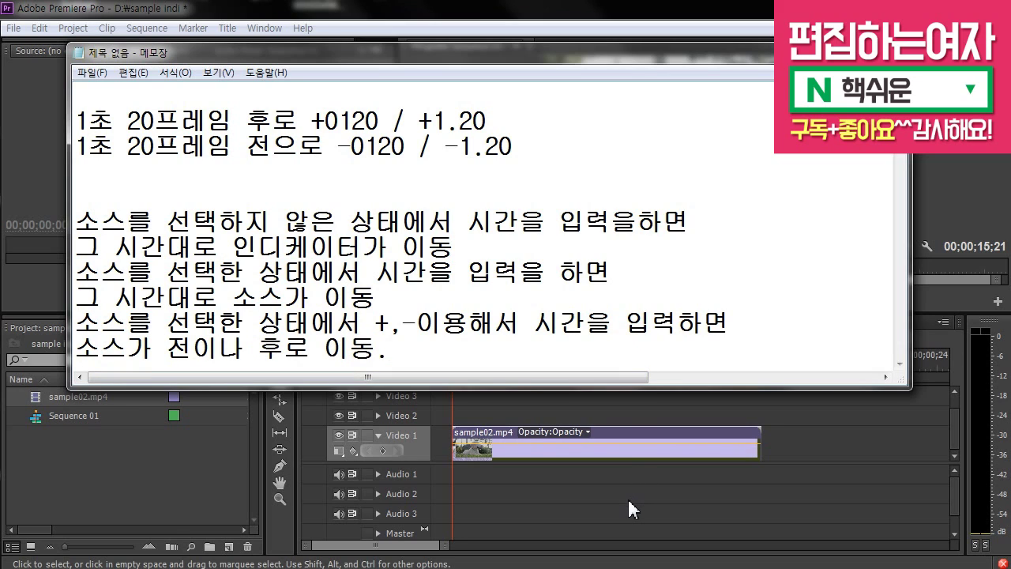
- Switch to Premiere Pro and move the sample02.mp4 clip back to the very start of Sequence 01
left_click(581, 490)
left_click(566, 455)
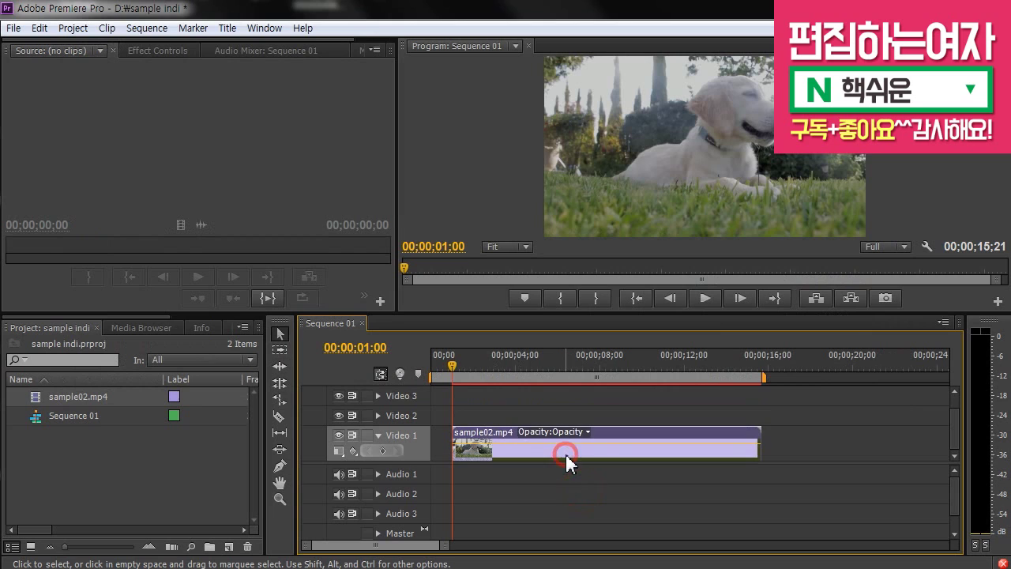
left_click_drag(566, 455, 546, 455)
- With no clip selected, move the playhead to 5 seconds, to 3 seconds and forward 1 second 20 frames by timecode entry
type("500")
key("Return")
type("300")
key("Return")
type("+120")
key("Return")
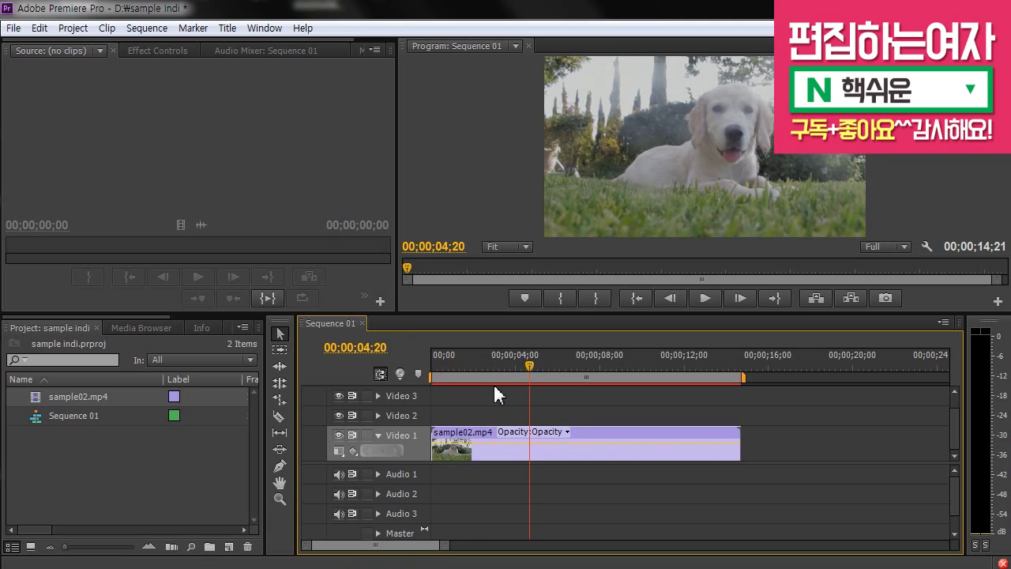
- Select the sample02.mp4 clip and shift it 2 seconds forward with a relative timecode entry
left_click(513, 454)
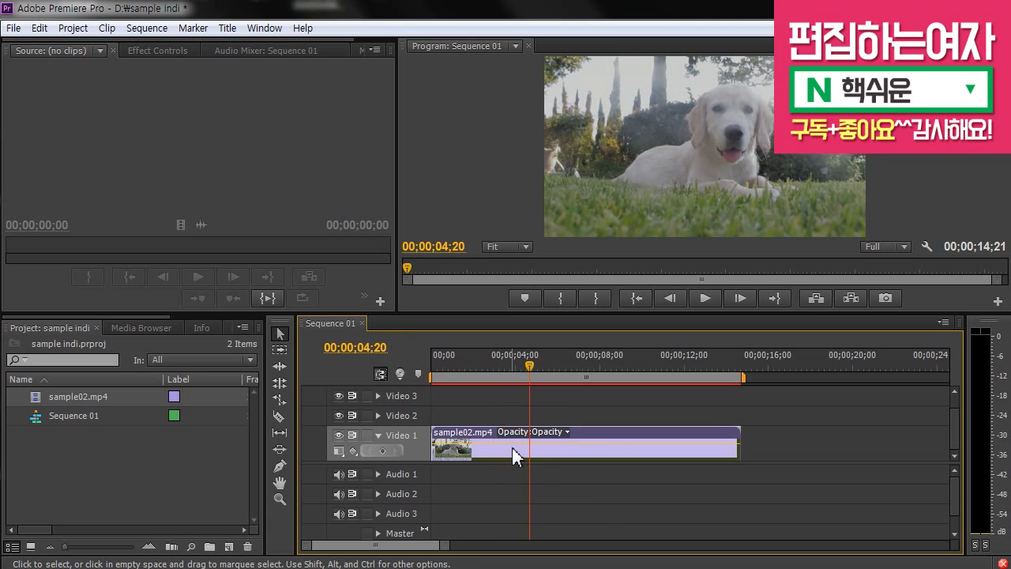
type("+200")
key("Return")
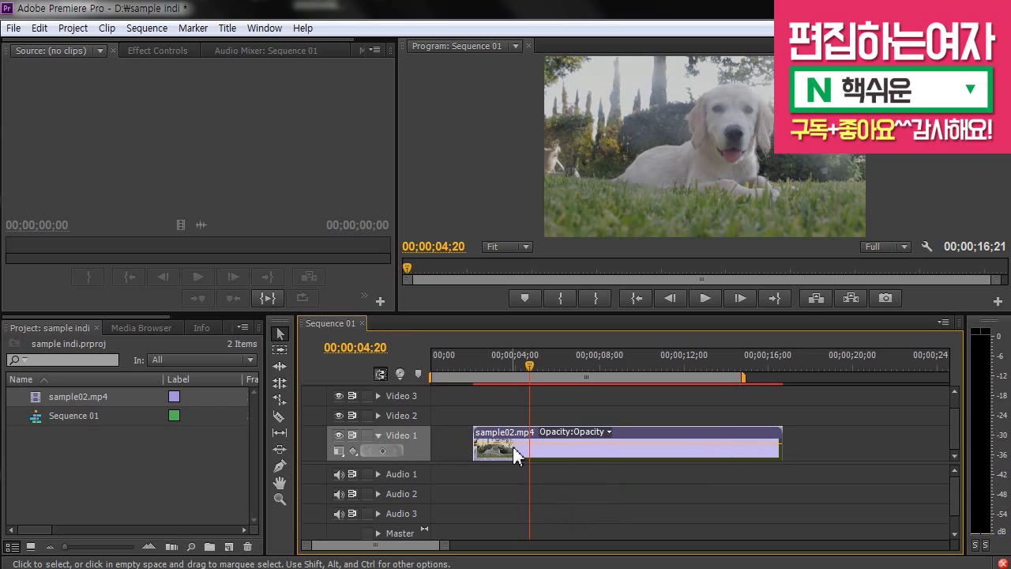
- Move the selected clip to 4 seconds by entering 4. and shift it 3 seconds backward by entering -3
type("4.")
key("Return")
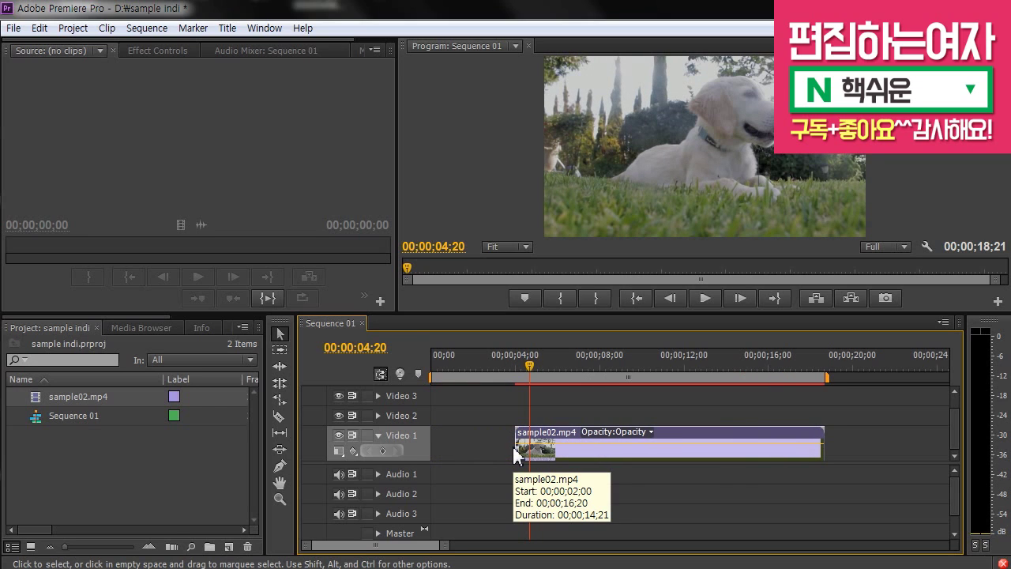
type("-3.")
key("Return")
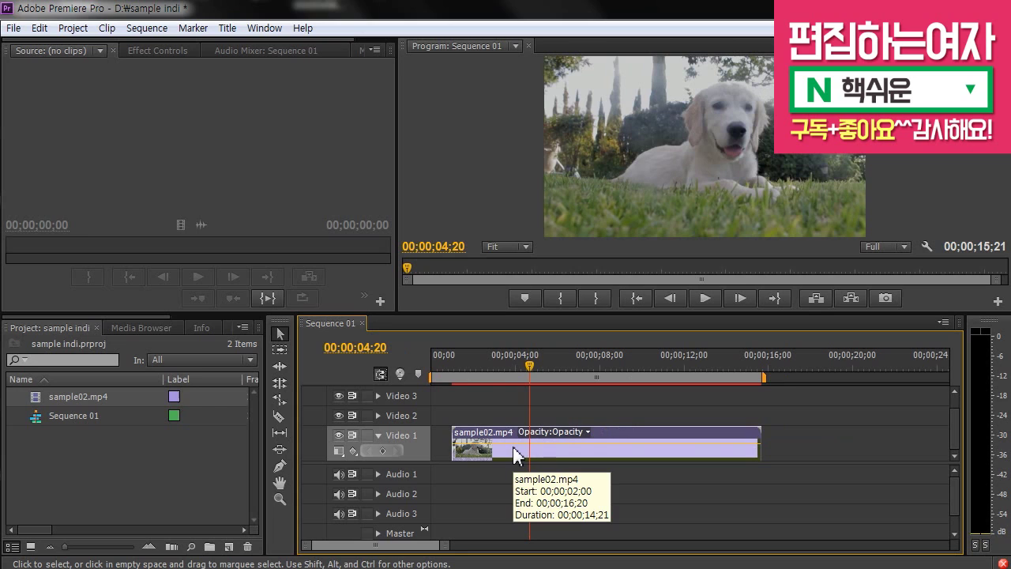
- Return both the playhead and the sample02.mp4 clip to the start of the sequence at 00;00;00;00
left_click_drag(465, 365, 433, 365)
left_click_drag(515, 456, 494, 460)
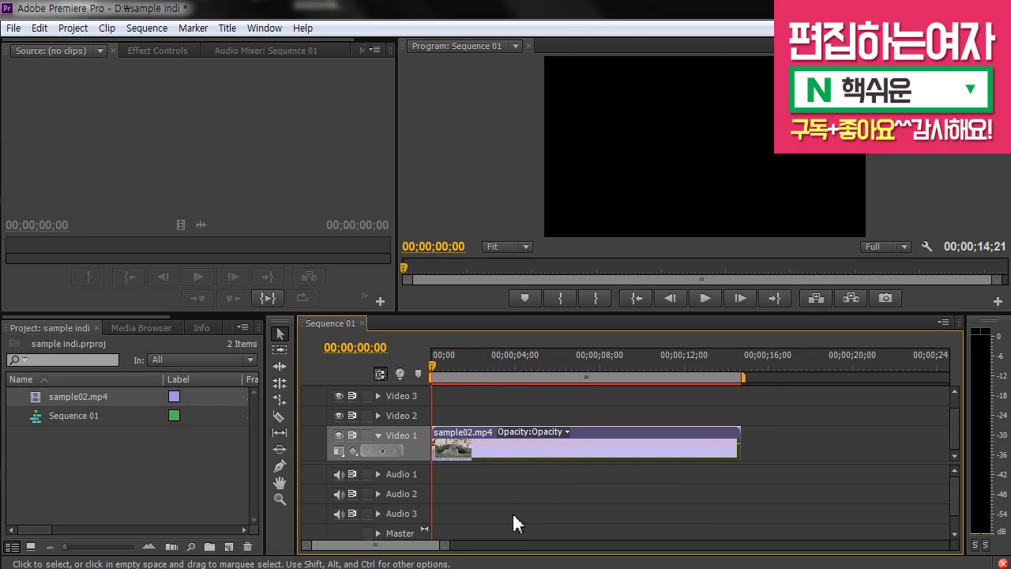
- Switch to Notepad, make its window taller and move it slightly lower to review the written rules
key("alt+Tab")
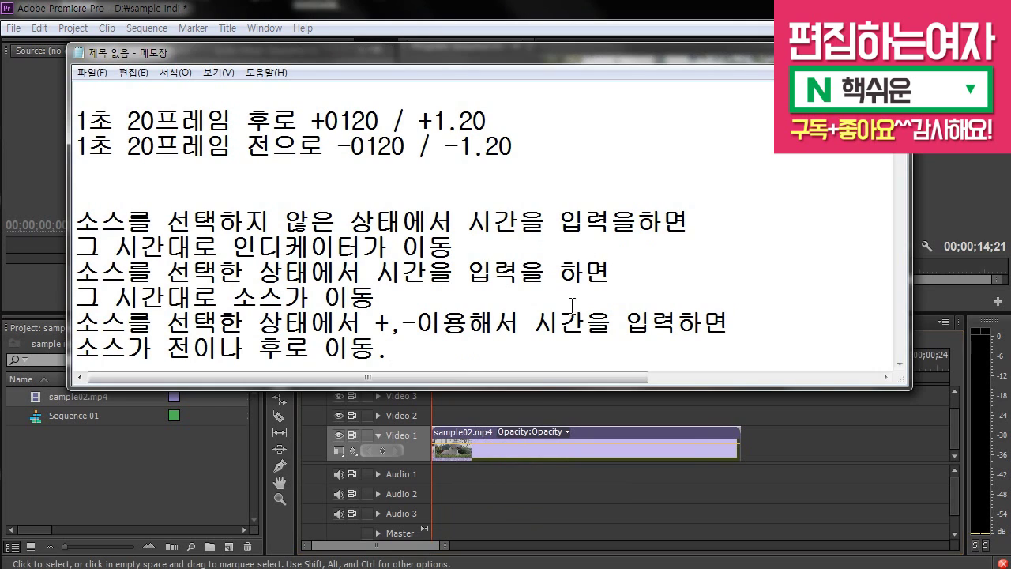
left_click_drag(541, 387, 540, 449)
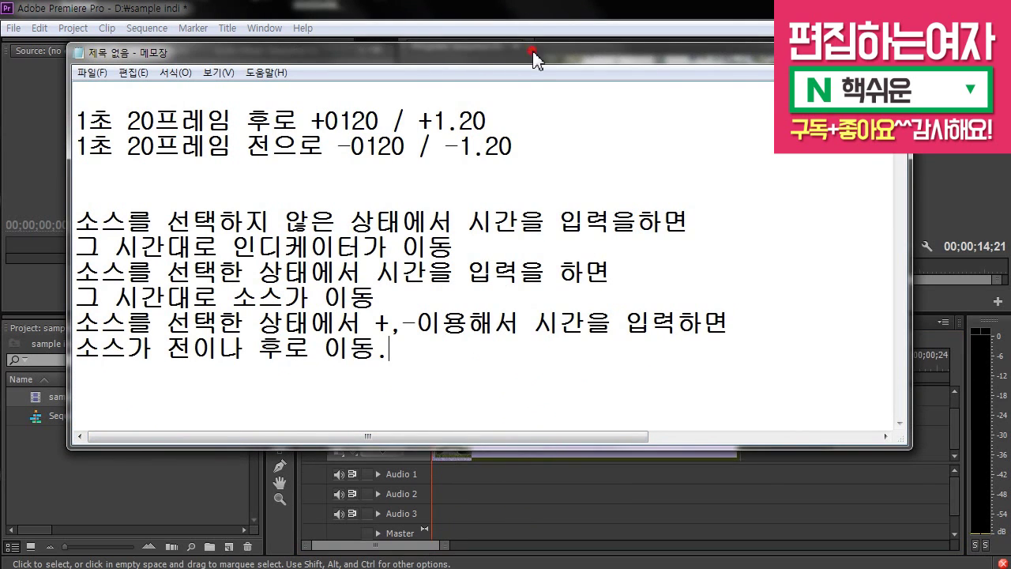
left_click_drag(535, 51, 538, 73)
left_click_drag(397, 384, 67, 235)
left_click(485, 388)
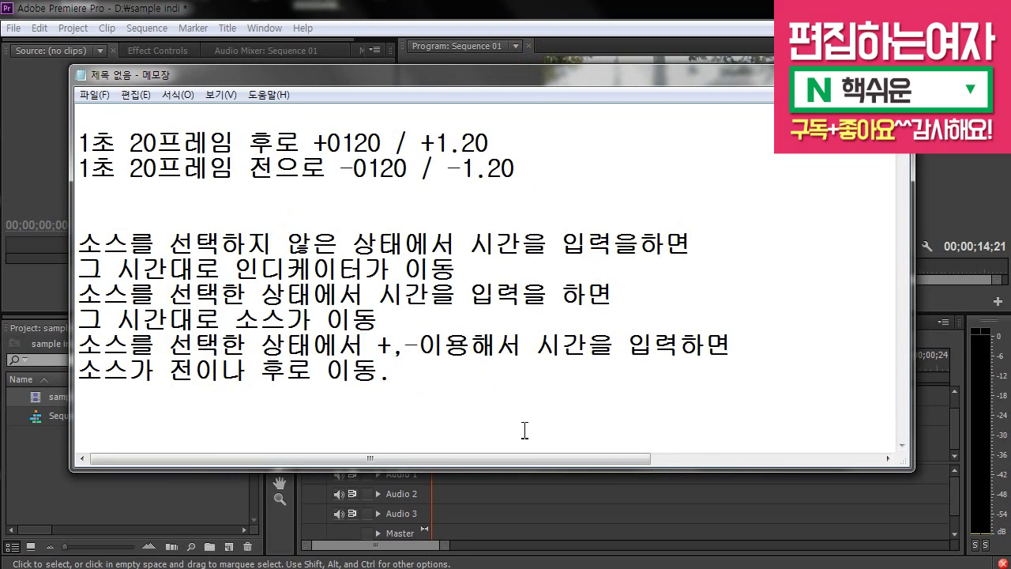